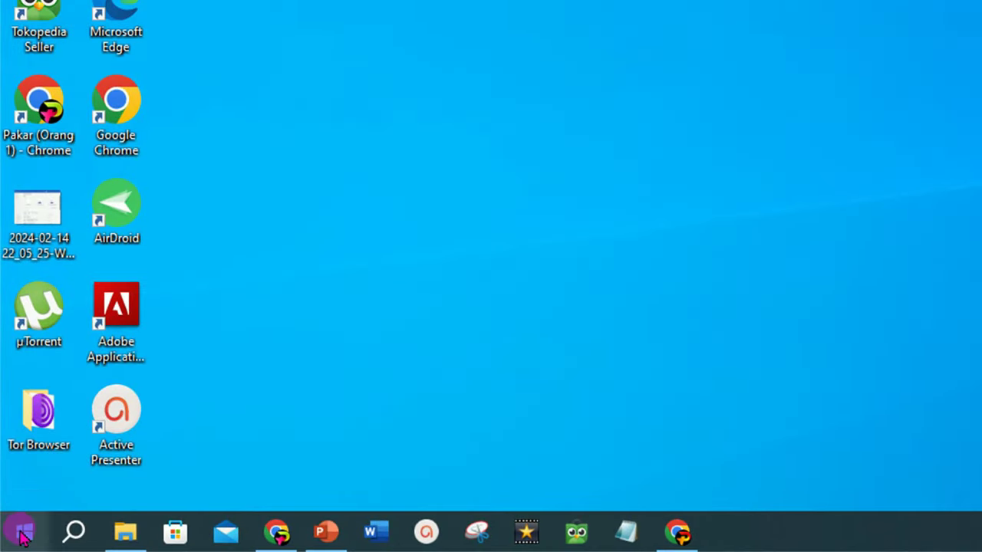
Launch PowerPoint from the Start menu app list and create a Blank Presentation
click(22, 534)
scroll(148, 357, down, 5)
scroll(149, 358, down, 5)
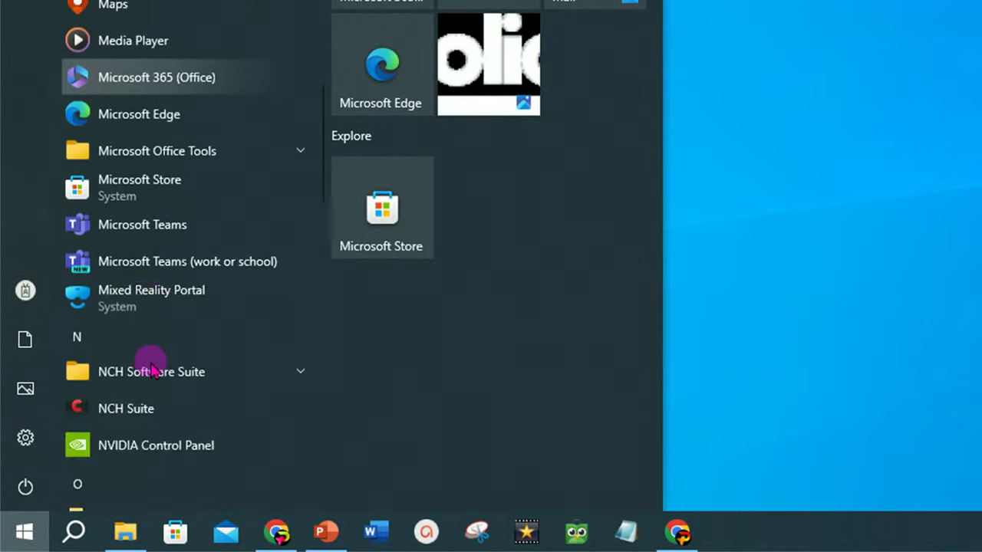
scroll(146, 349, down, 4)
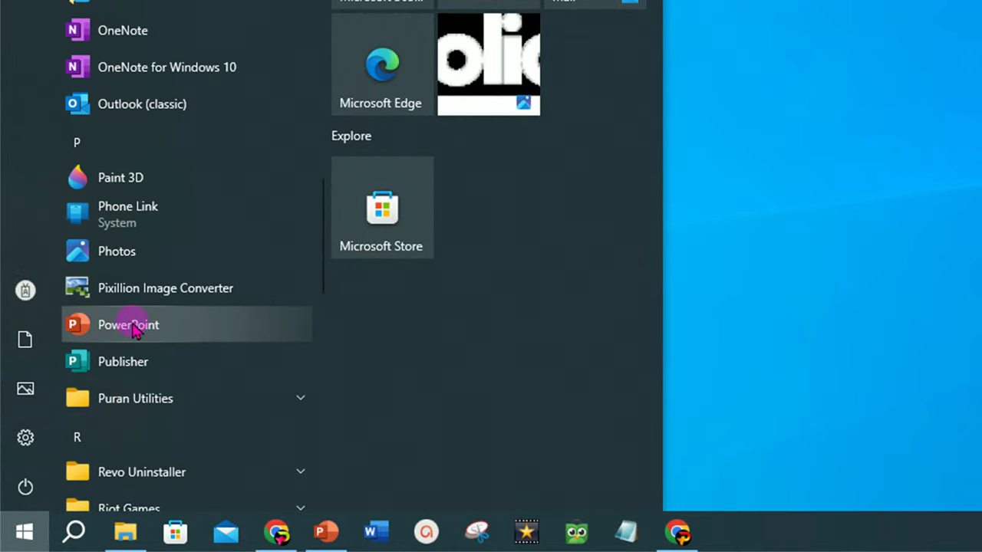
click(130, 326)
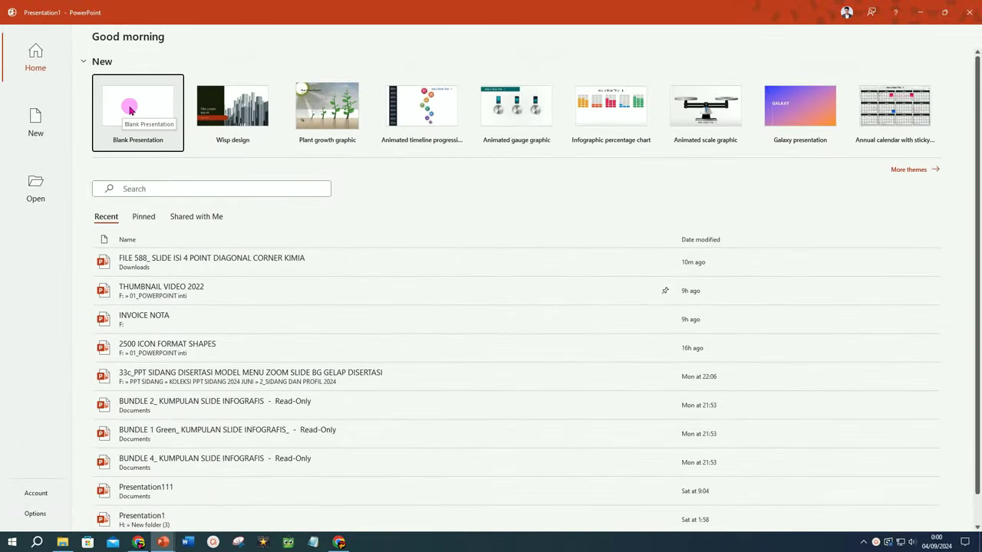
click(130, 108)
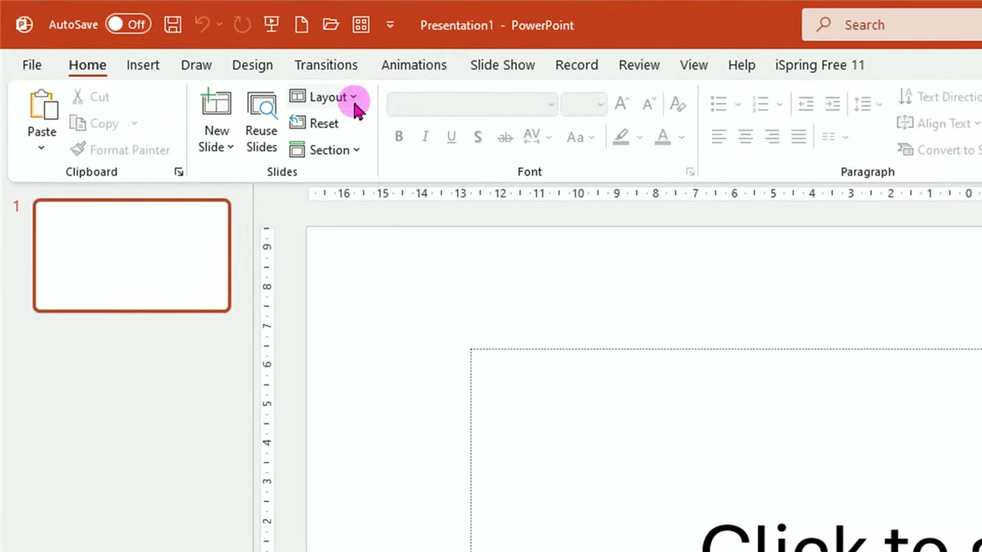
Switch the slide to the Blank layout and turn on the alignment guides
click(355, 98)
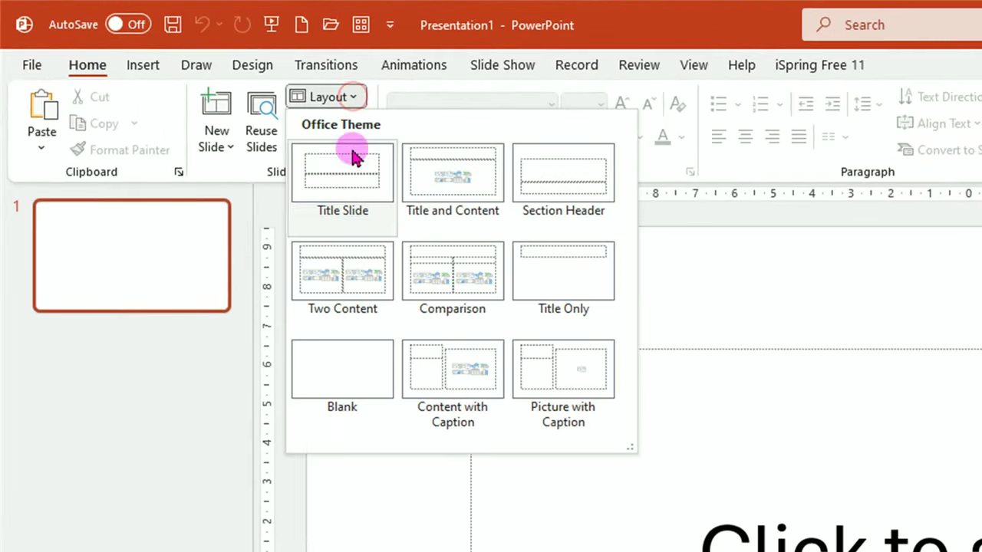
click(361, 372)
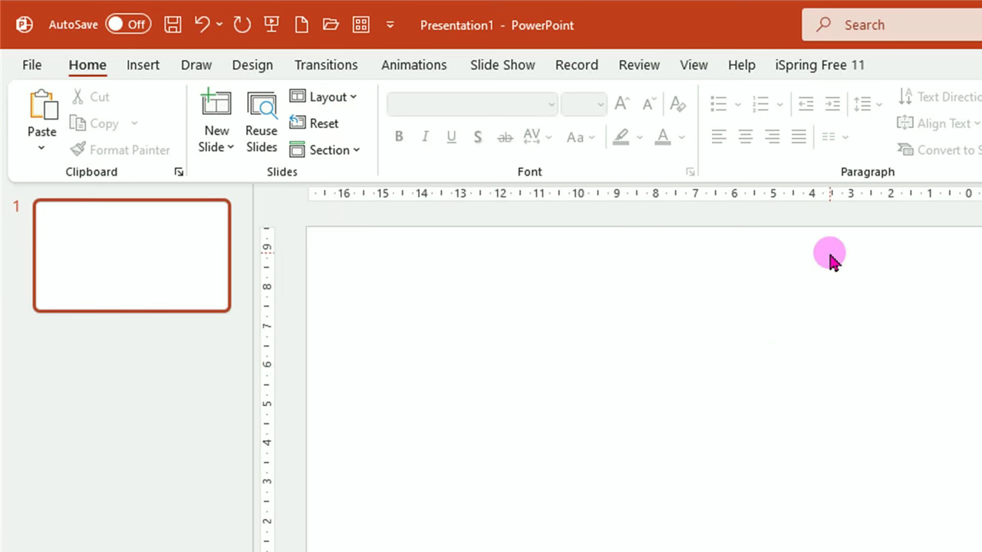
click(695, 66)
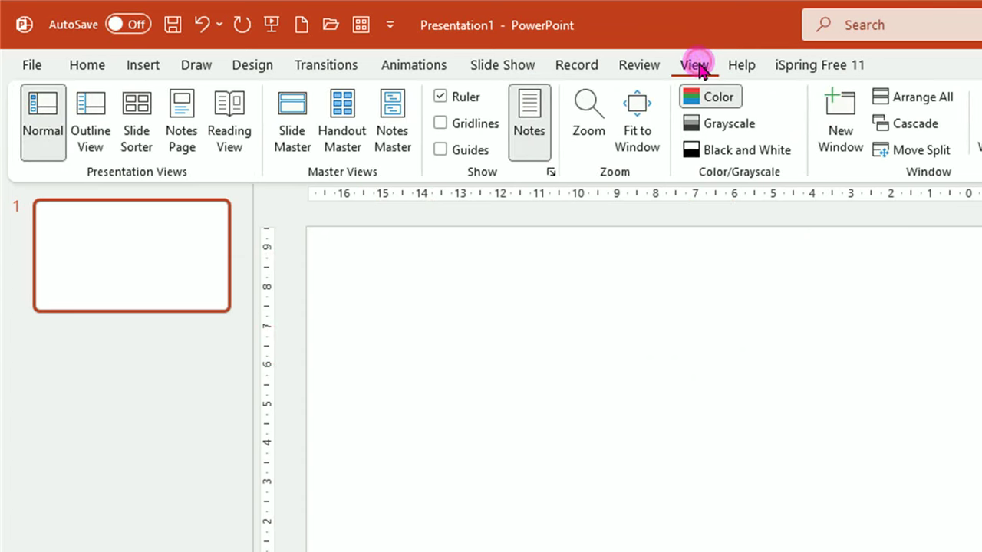
click(440, 150)
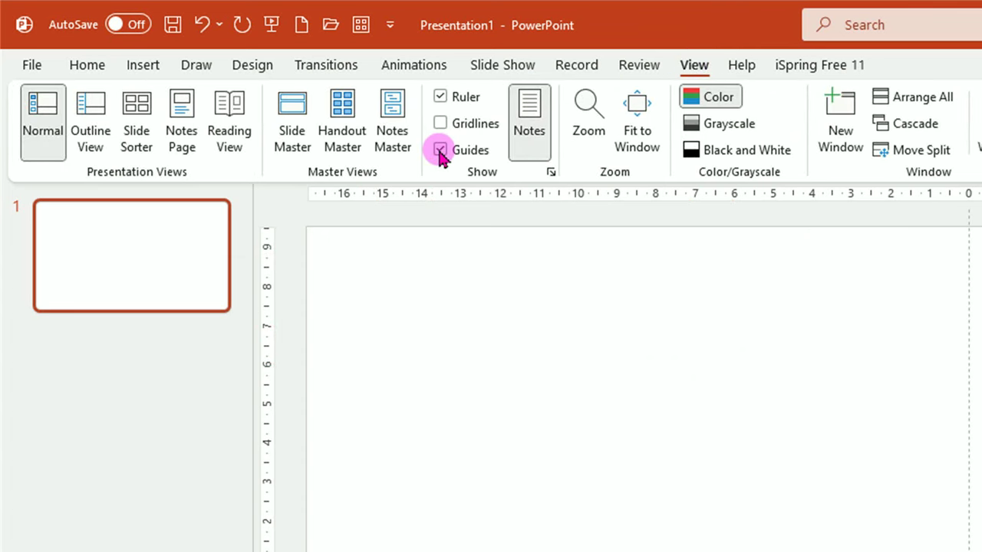
click(250, 69)
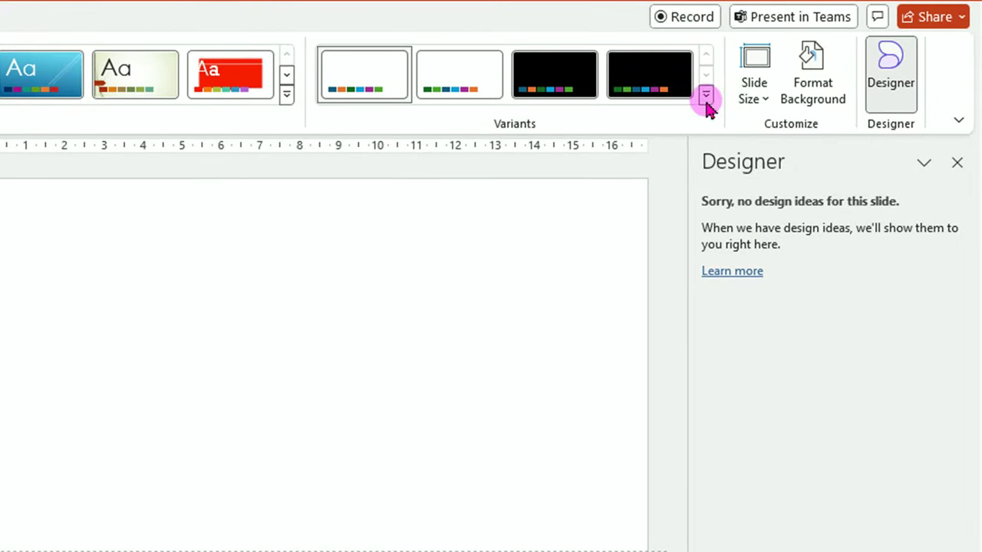
Apply Office 2013 - 2022 colours and fill the background with White, Background 1, Darker 5%
click(706, 99)
mouse_move(399, 129)
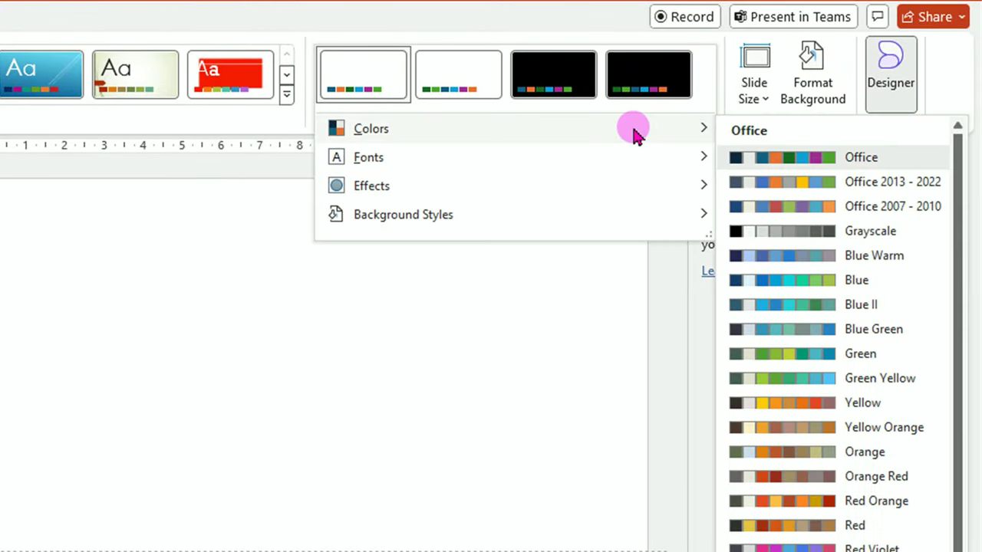
click(790, 184)
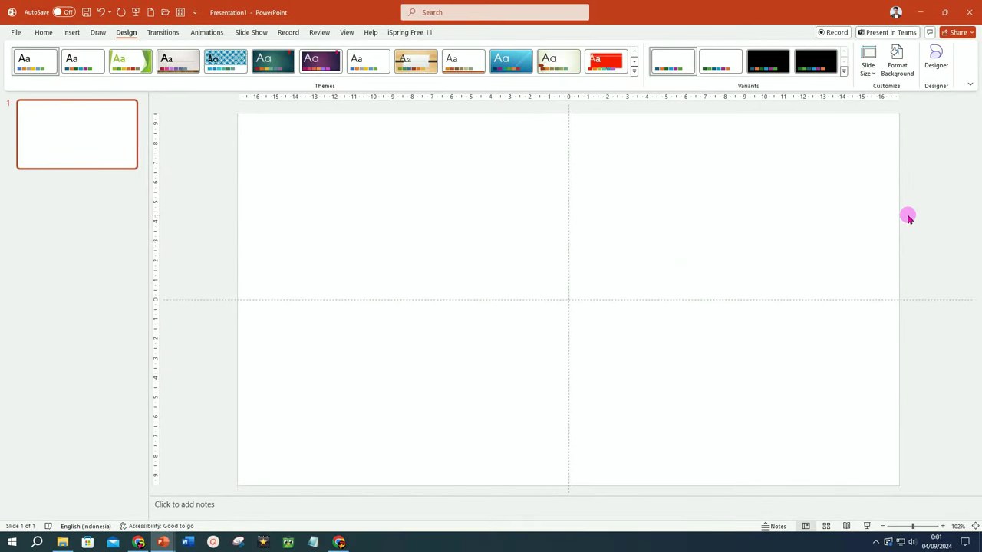
right_click(895, 149)
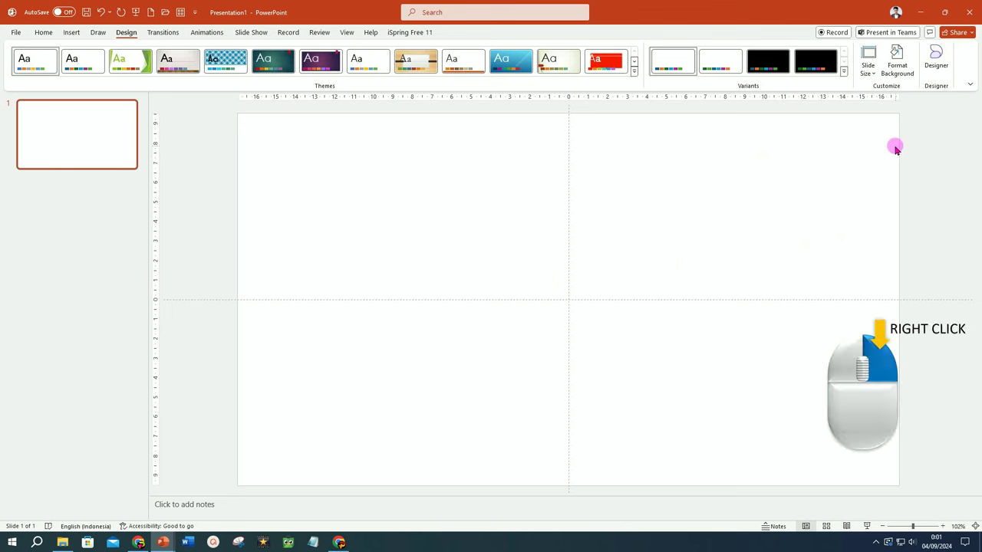
right_click(917, 140)
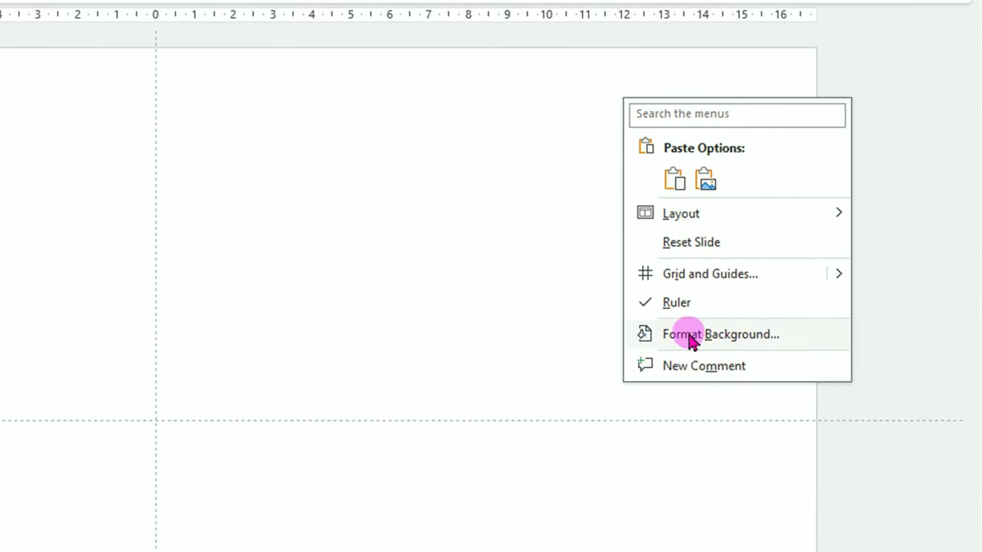
click(710, 338)
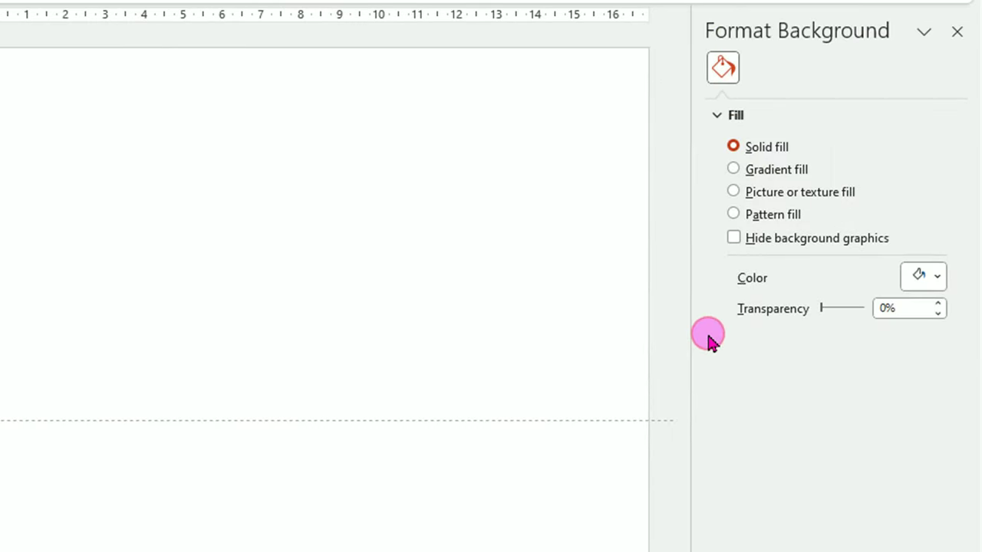
click(939, 276)
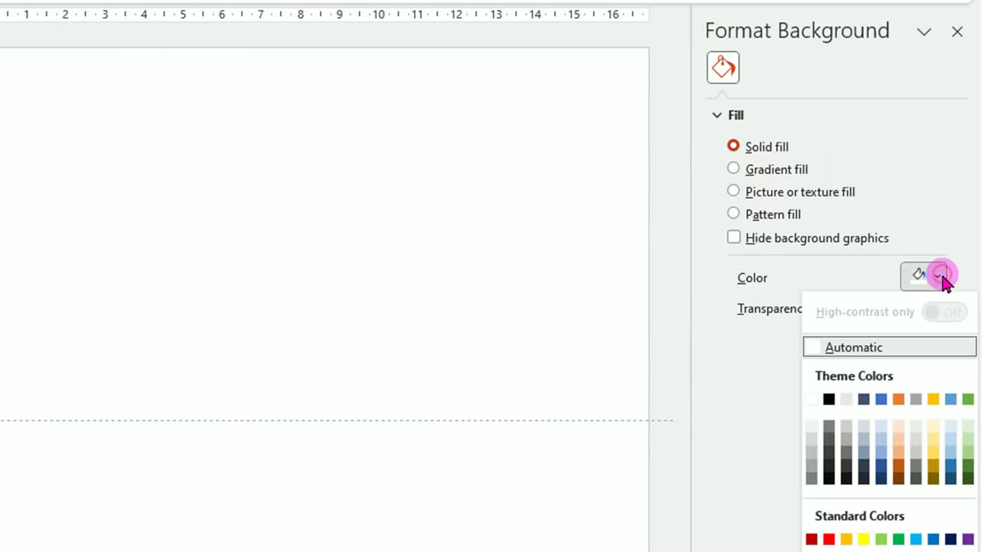
click(812, 427)
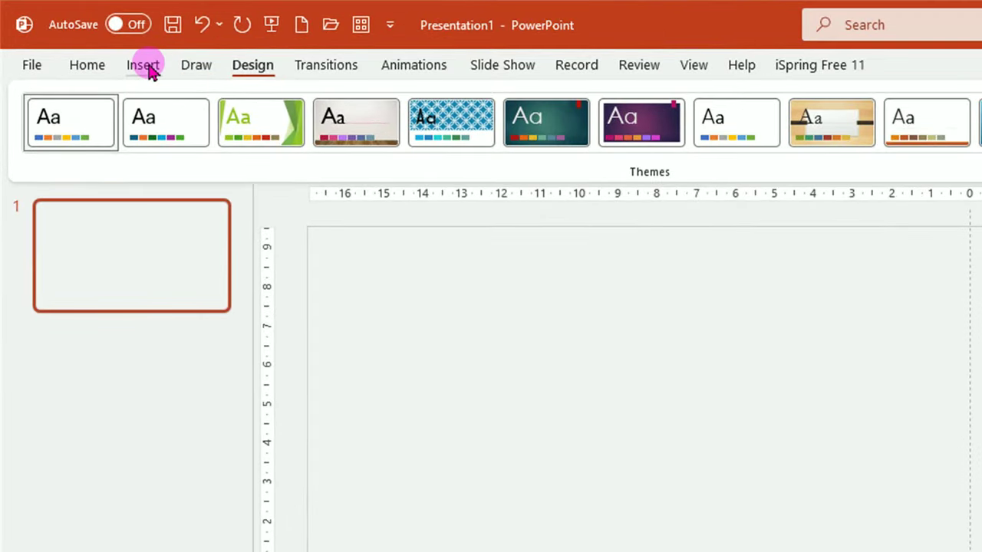
Draw a tall Diagonal Corners Rounded rectangle from the centre line and deepen its corner rounding
click(150, 67)
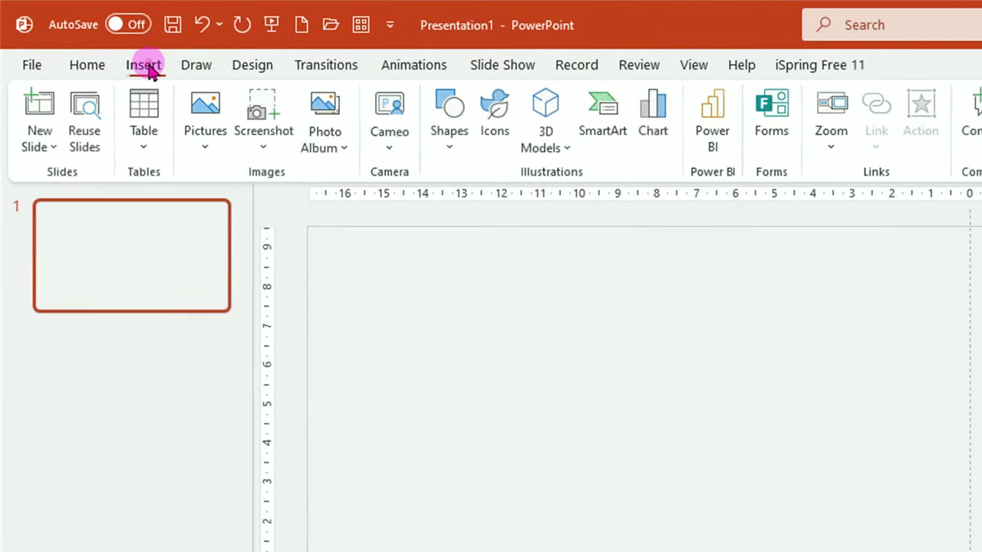
click(453, 152)
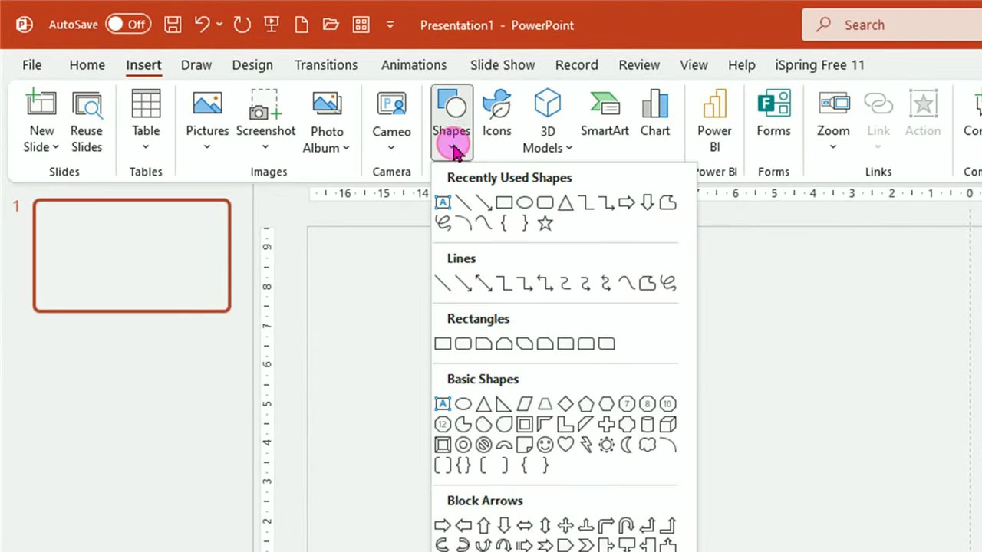
click(608, 343)
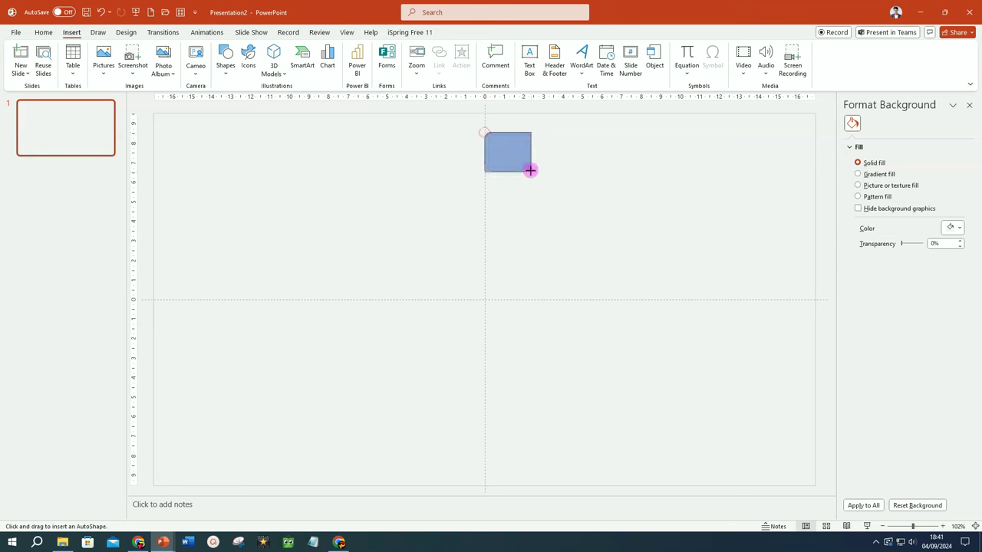
drag(530, 170, 594, 299)
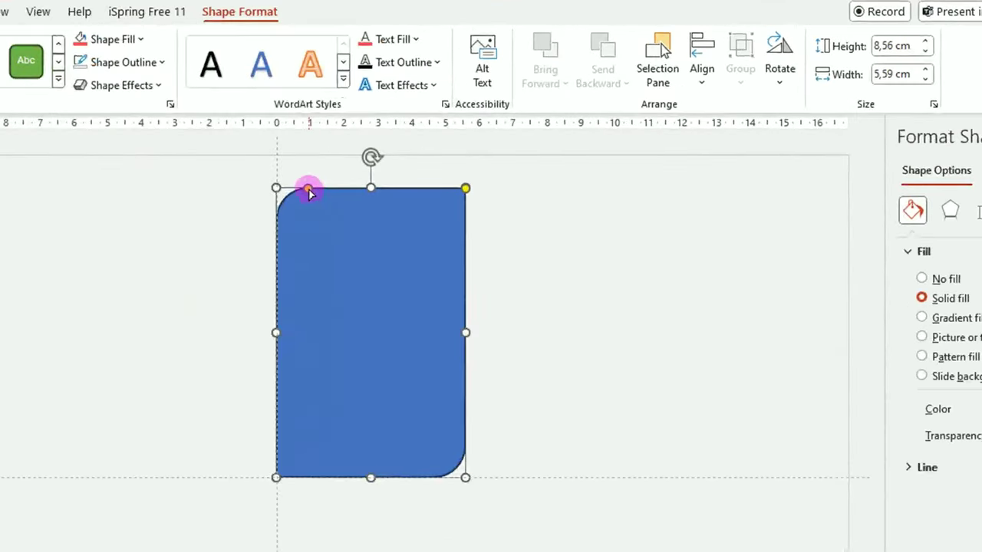
drag(309, 191, 347, 192)
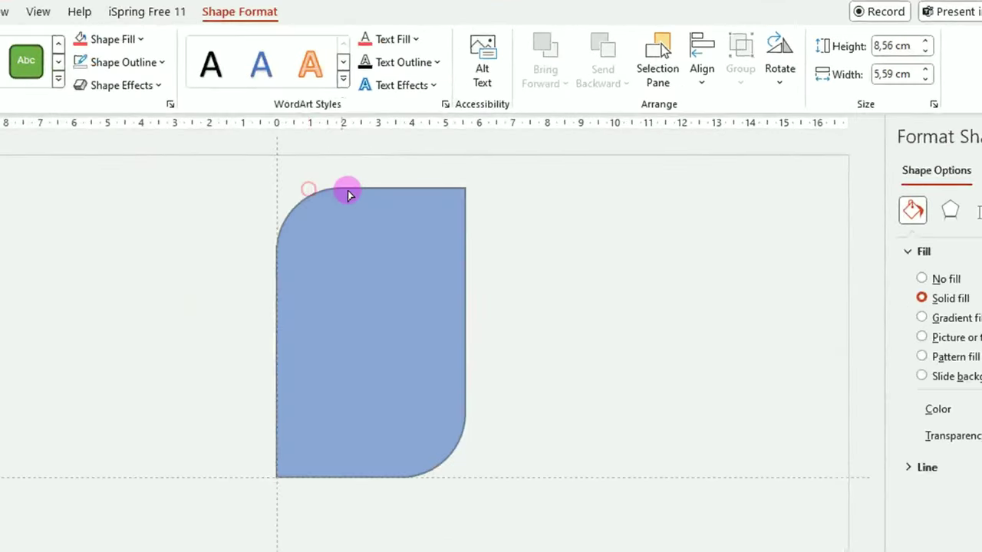
drag(413, 207, 413, 207)
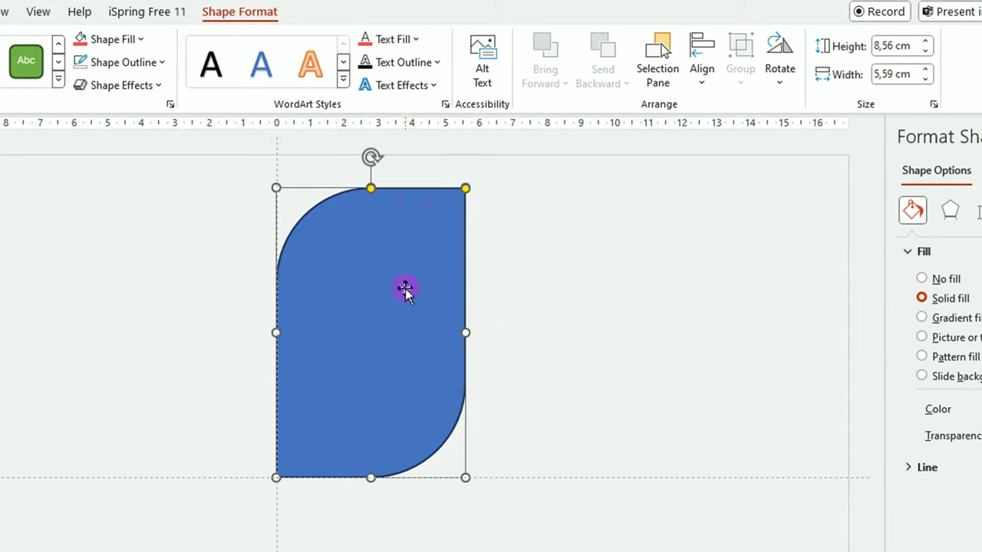
Remove the card's outline, size it 9 cm by 6 cm, and place a duplicate to its right
click(163, 63)
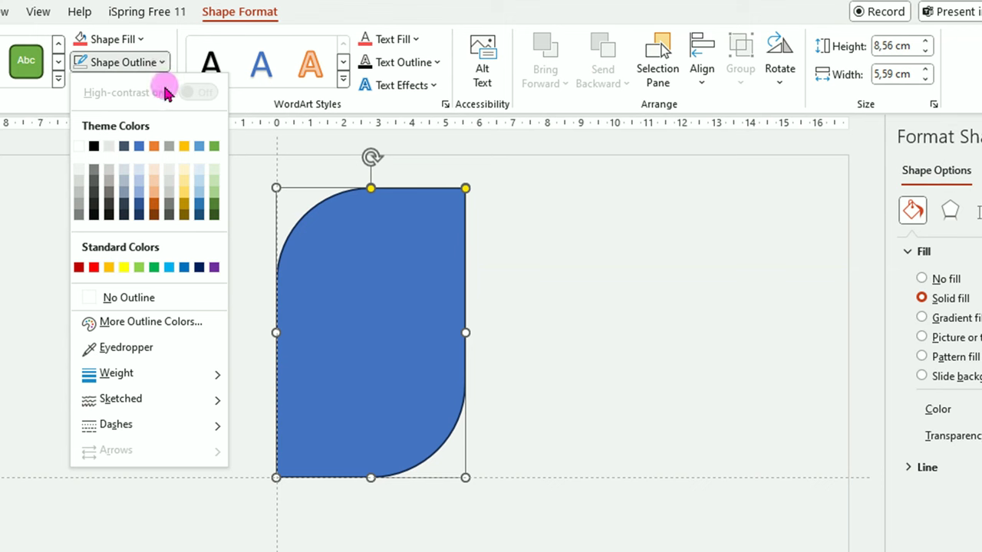
click(156, 298)
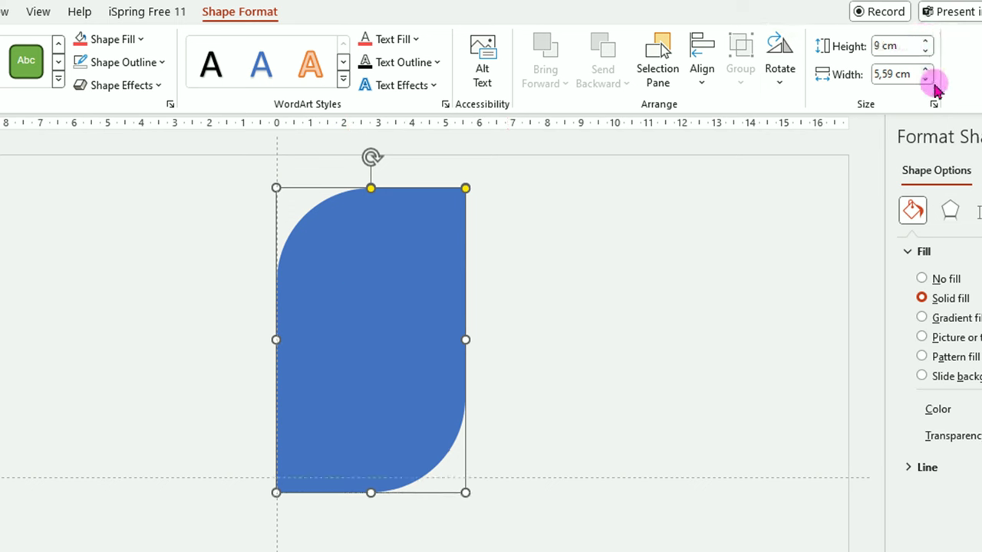
click(925, 69)
click(925, 69)
click(925, 69)
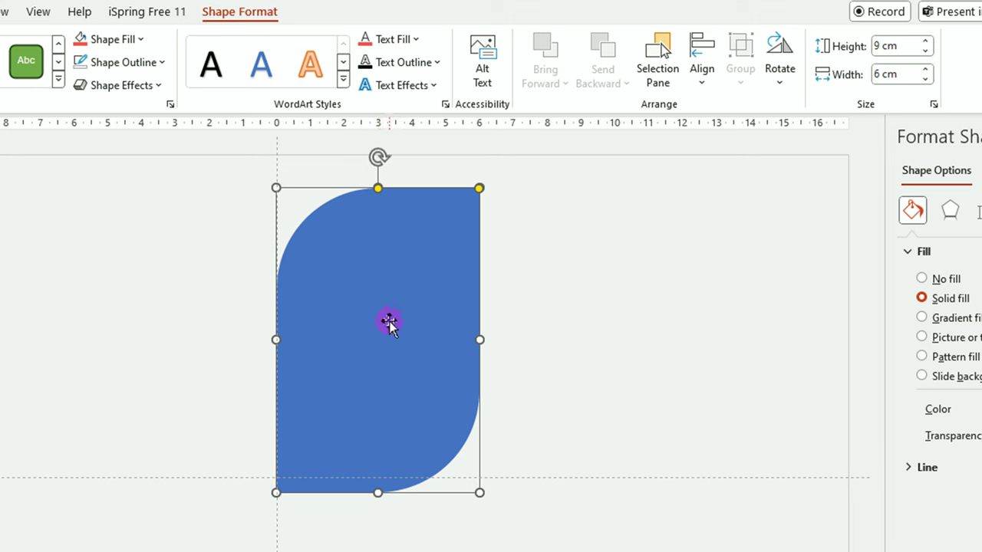
key(ctrl+d)
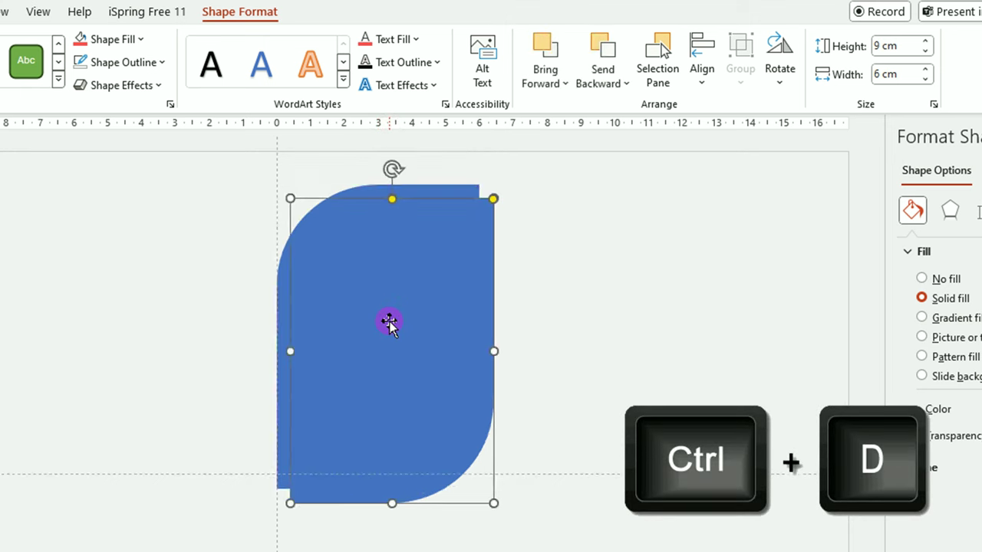
mouse_move(390, 328)
mouse_down()
mouse_move(535, 299)
mouse_move(633, 301)
mouse_move(644, 271)
mouse_up()
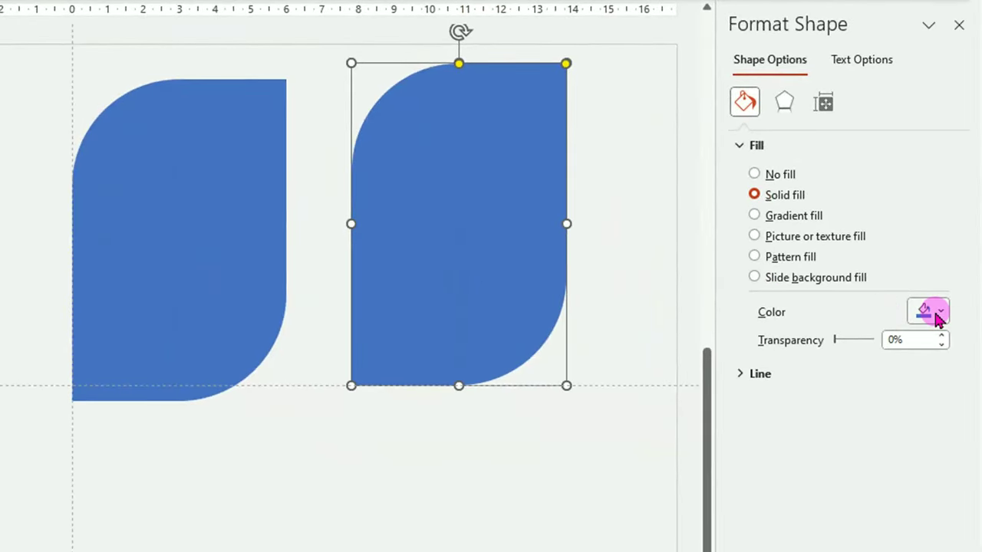
Make the copy white with an outer shadow at 5 pt distance and 10 pt blur
click(941, 312)
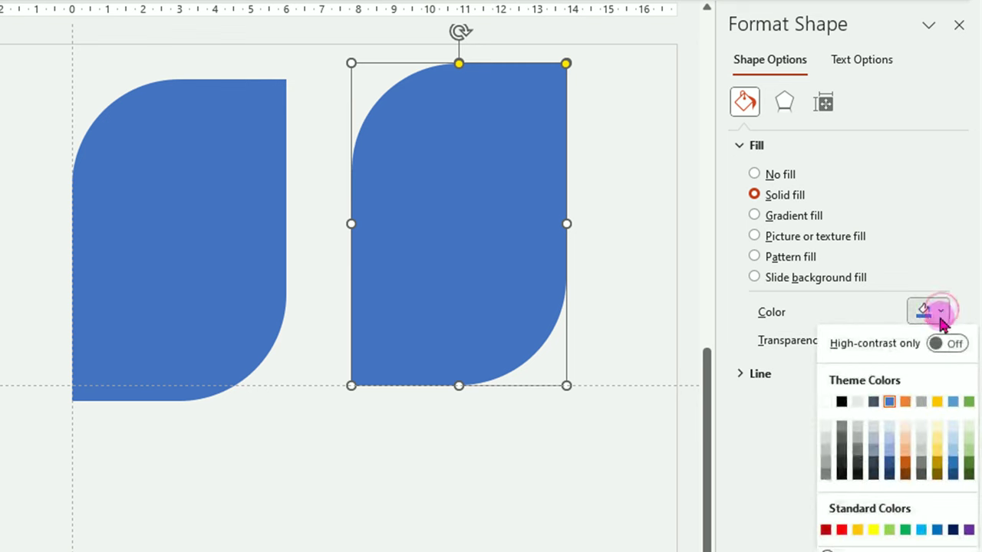
click(826, 402)
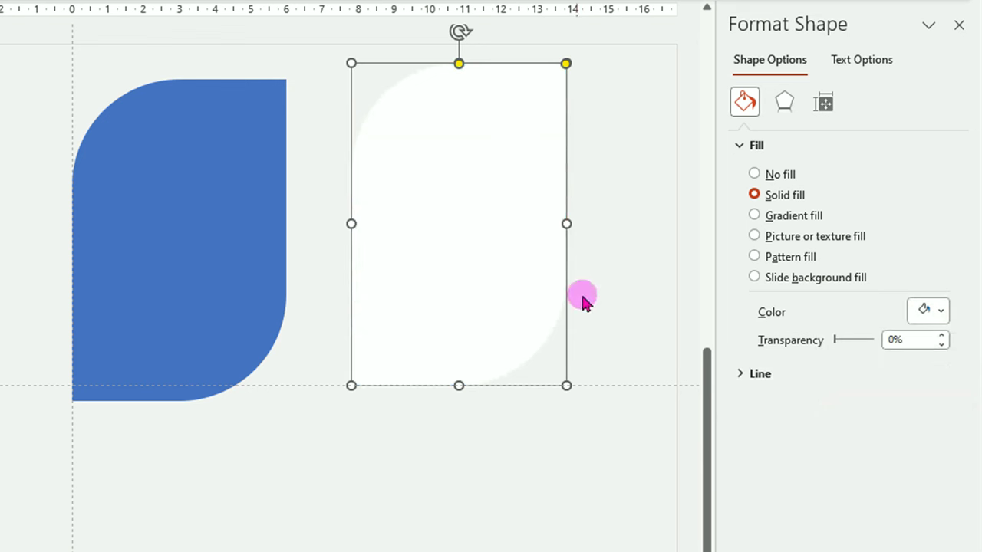
click(786, 103)
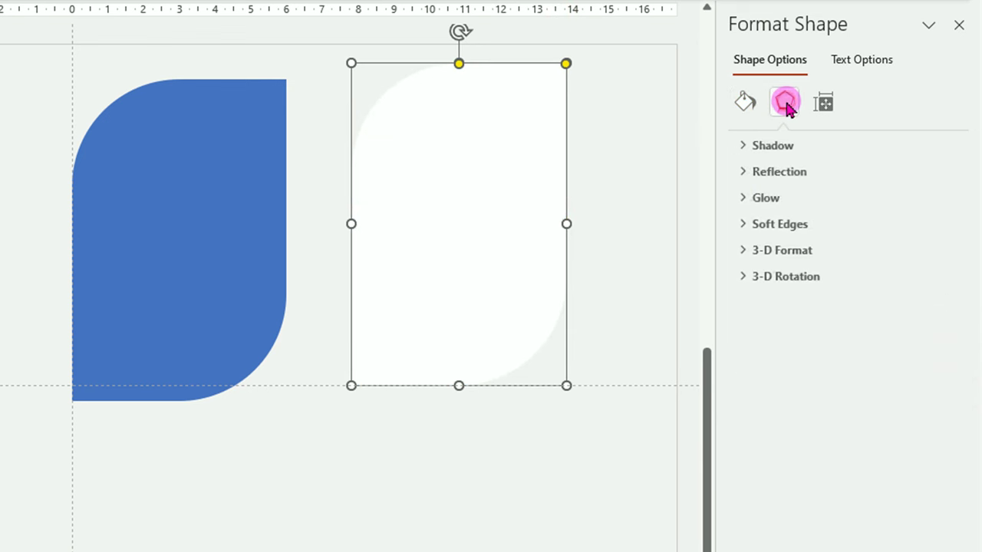
click(786, 146)
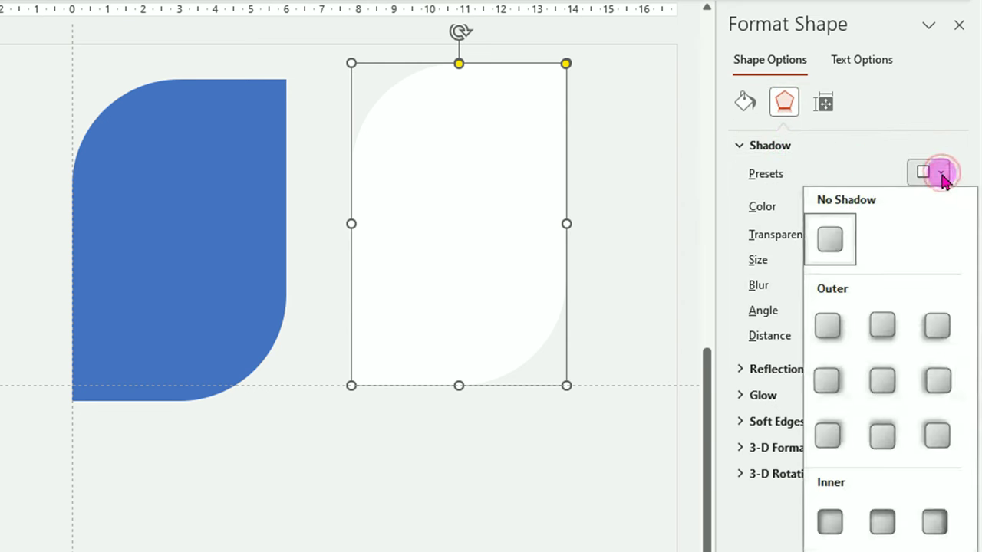
click(827, 328)
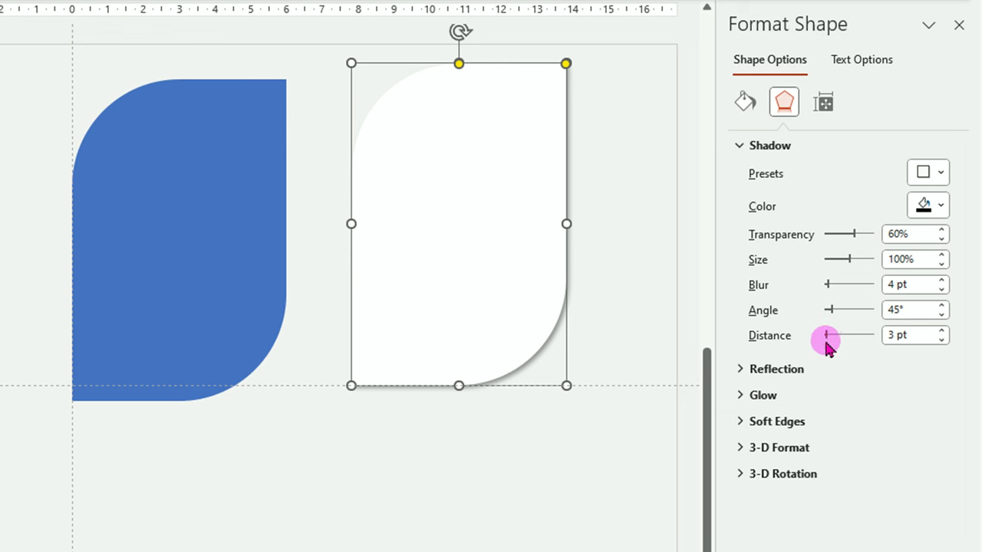
click(942, 331)
click(942, 330)
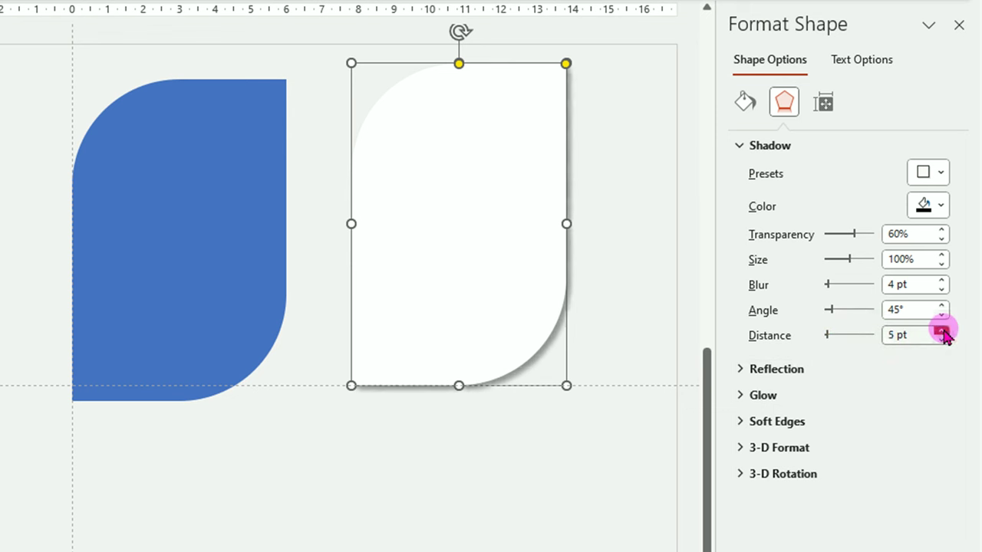
click(942, 280)
click(942, 280)
click(942, 280)
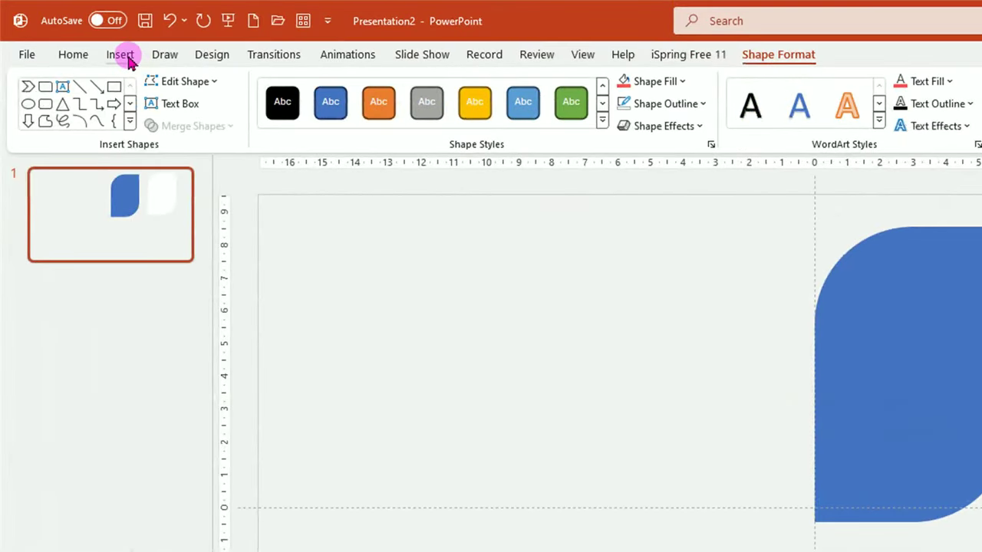
Insert plain black WordArt reading 'SUBTITLE 1' and place it left of the cards
click(121, 54)
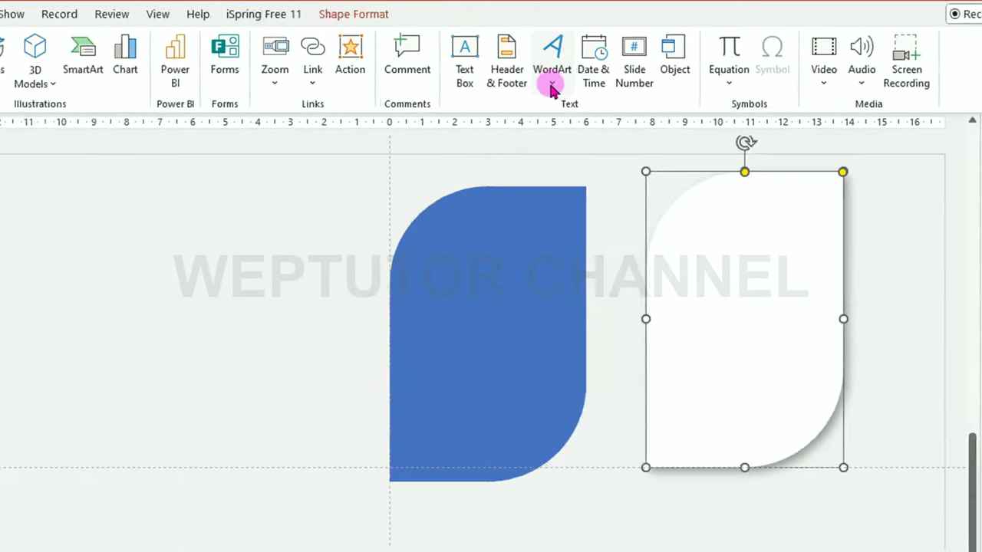
click(551, 84)
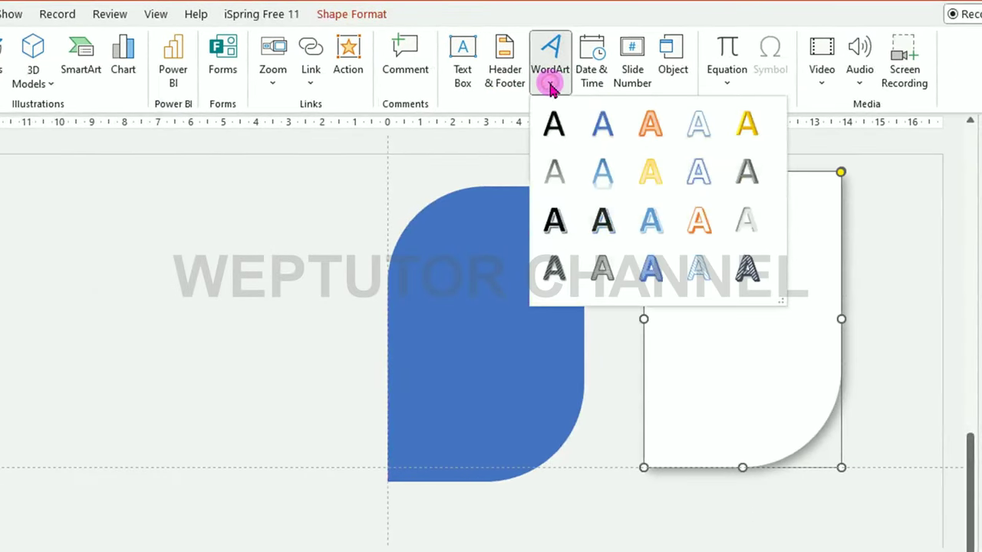
click(552, 123)
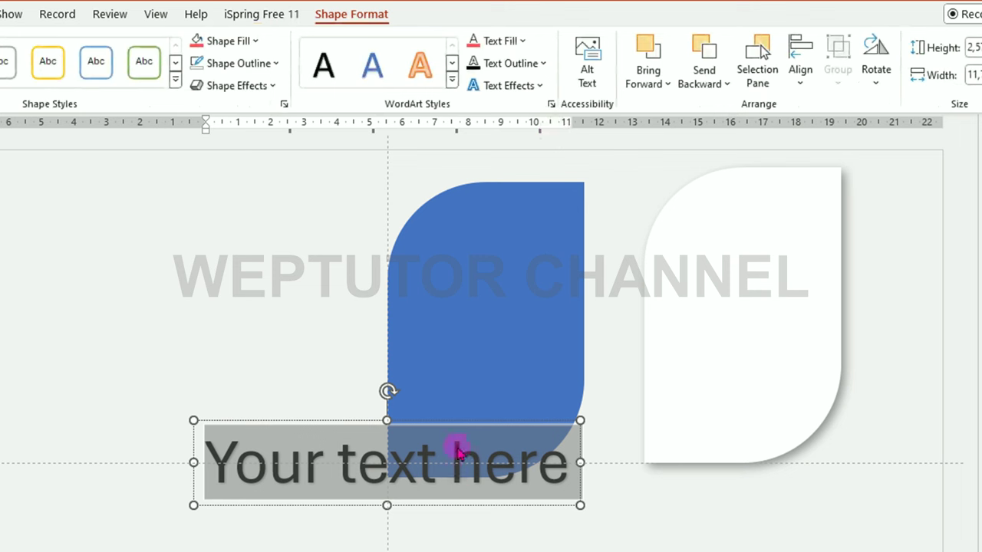
drag(455, 422, 706, 212)
mouse_move(472, 257)
mouse_down()
mouse_move(647, 257)
mouse_move(859, 273)
mouse_up()
text(SUBTITLE 1)
click(597, 214)
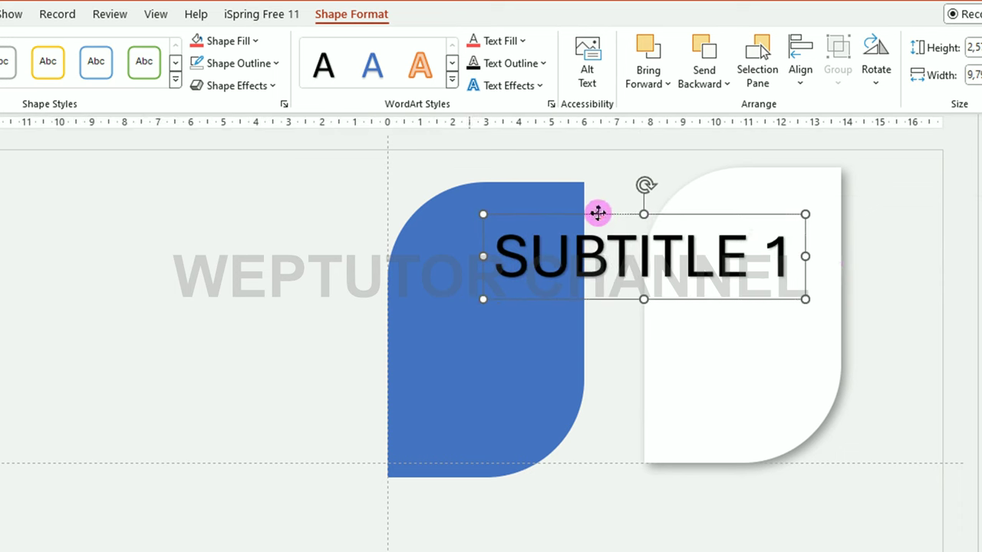
drag(597, 214, 302, 200)
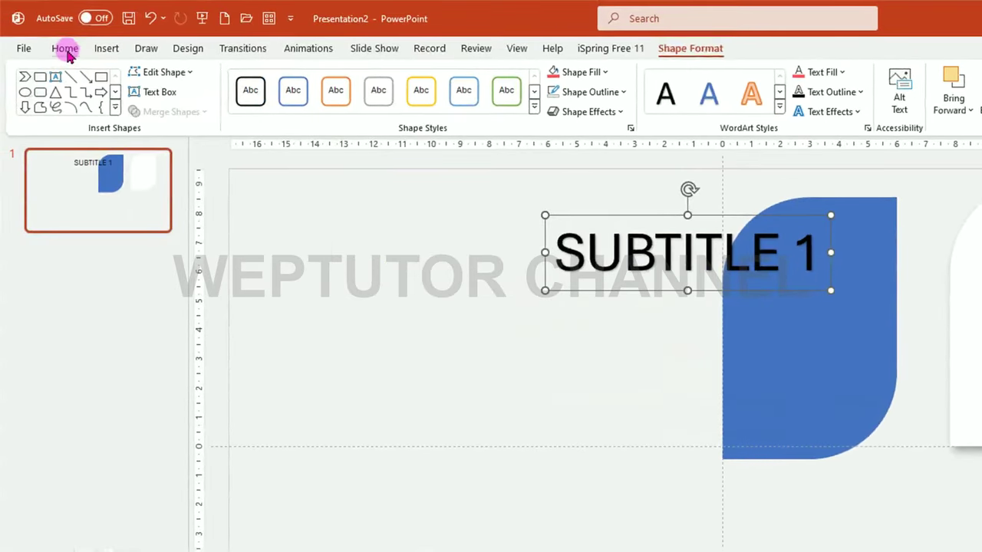
click(65, 48)
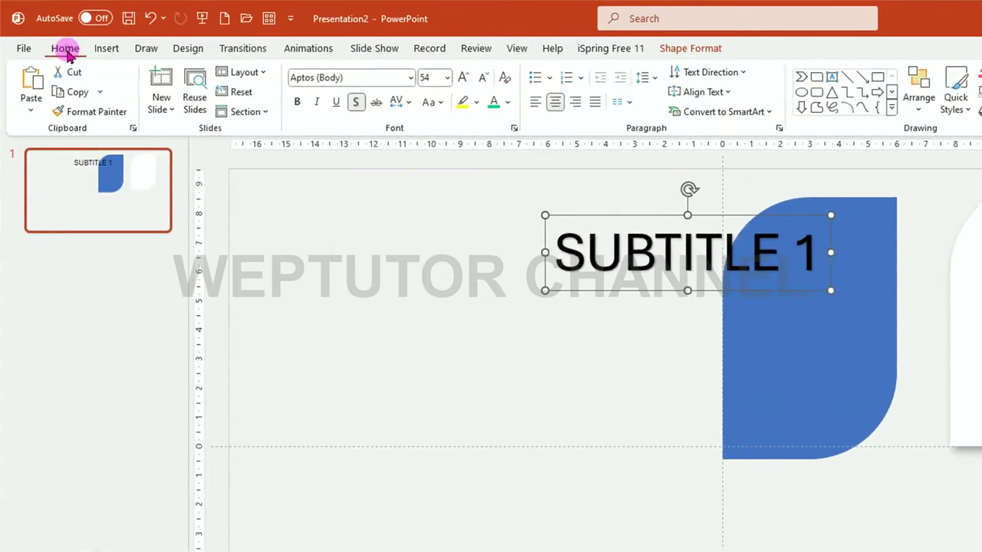
Make SUBTITLE 1 bold at 18 pt and move it onto the white card
click(297, 102)
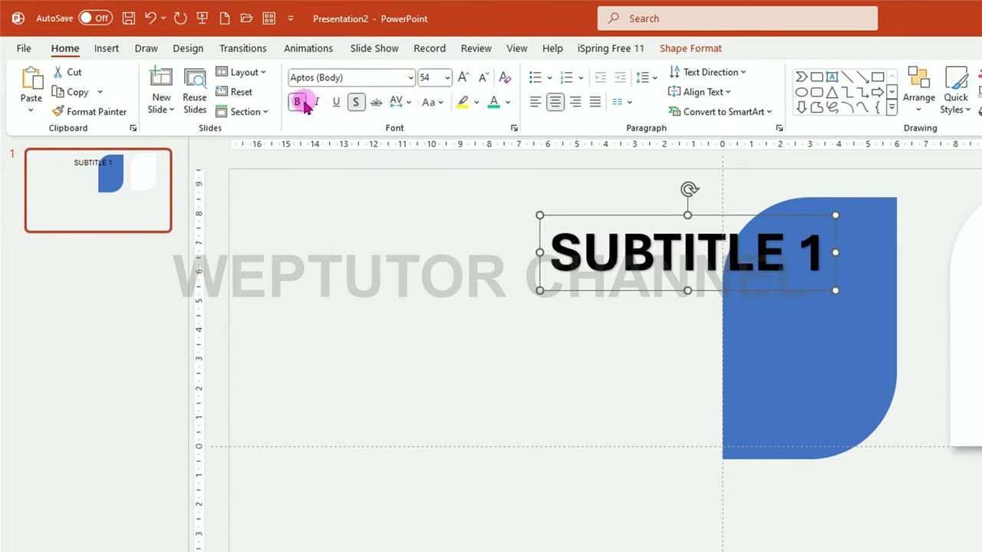
click(488, 78)
click(488, 78)
click(488, 78)
click(487, 78)
click(488, 78)
click(488, 77)
click(488, 77)
click(488, 78)
click(488, 77)
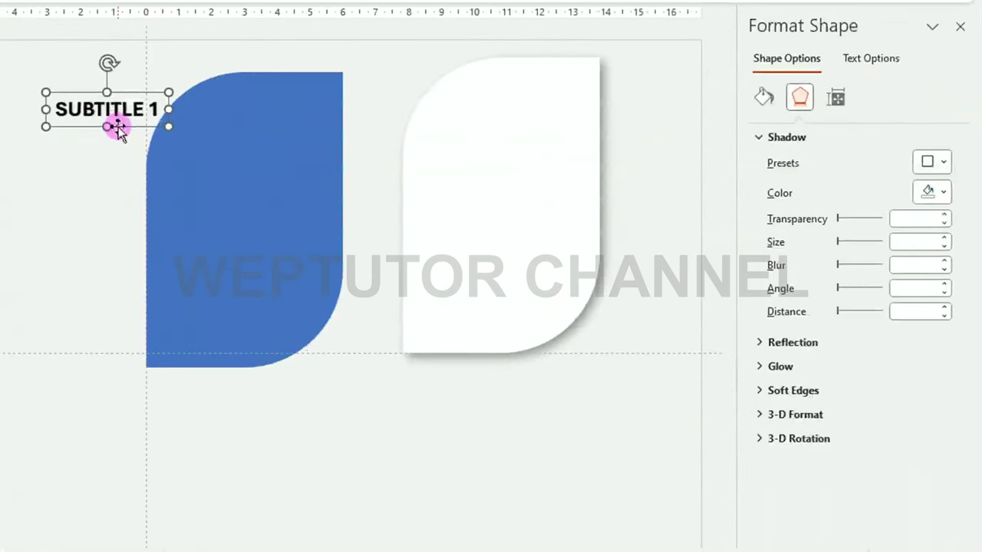
mouse_move(118, 127)
mouse_down()
mouse_move(504, 171)
mouse_move(477, 186)
mouse_up()
Duplicate the heading below it as a left-aligned 14 pt Lorem Ipsum paragraph
key(ctrl+d)
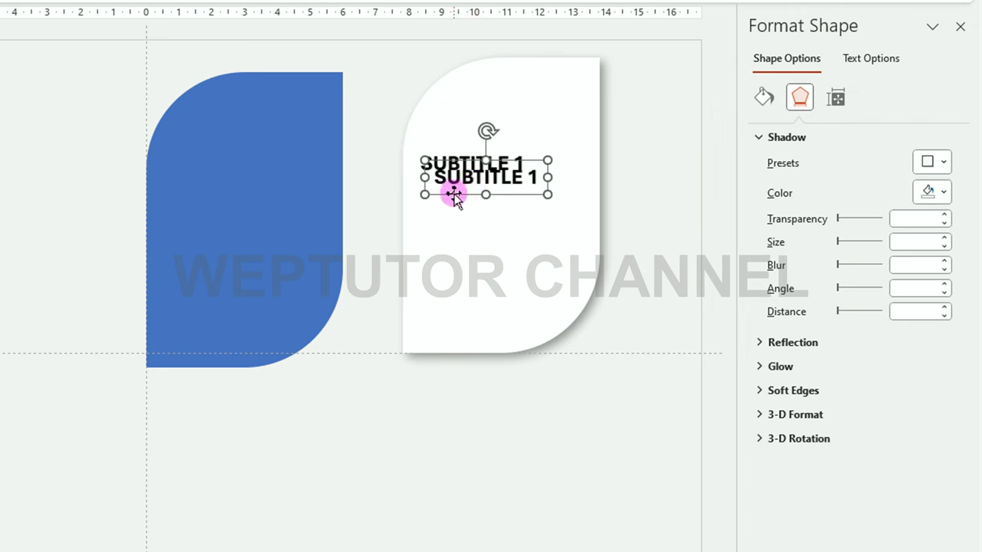
drag(452, 195, 445, 200)
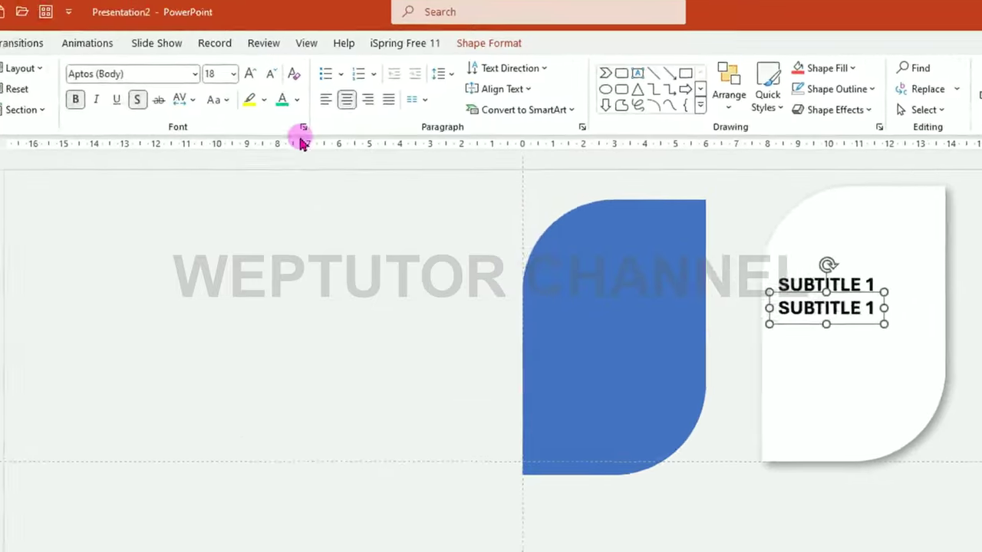
click(294, 81)
click(294, 81)
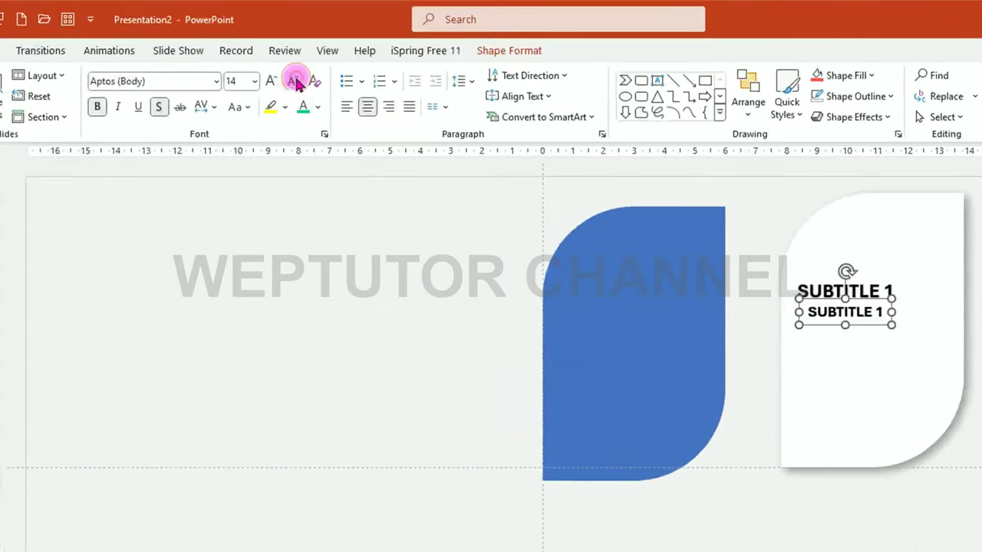
click(345, 109)
click(97, 106)
text(Lore)
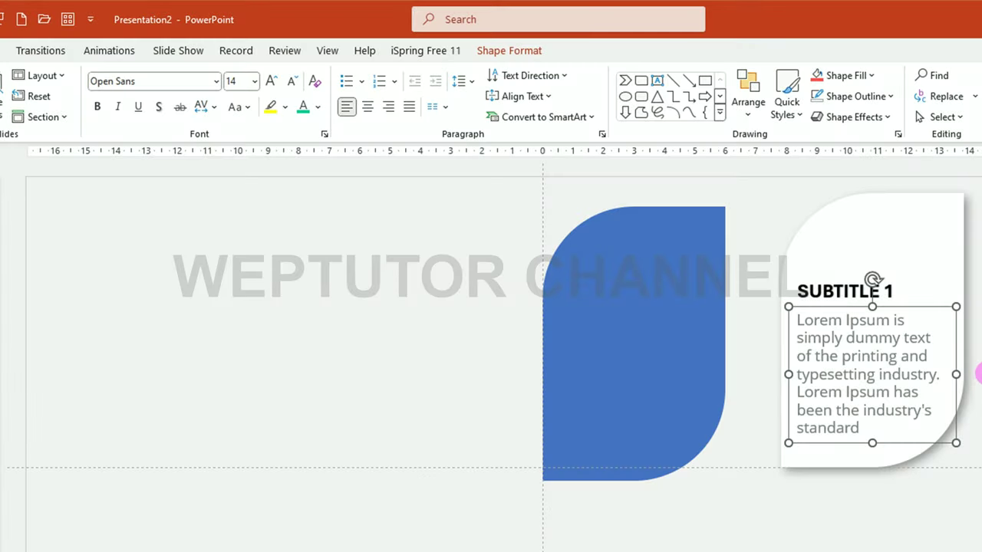
click(968, 351)
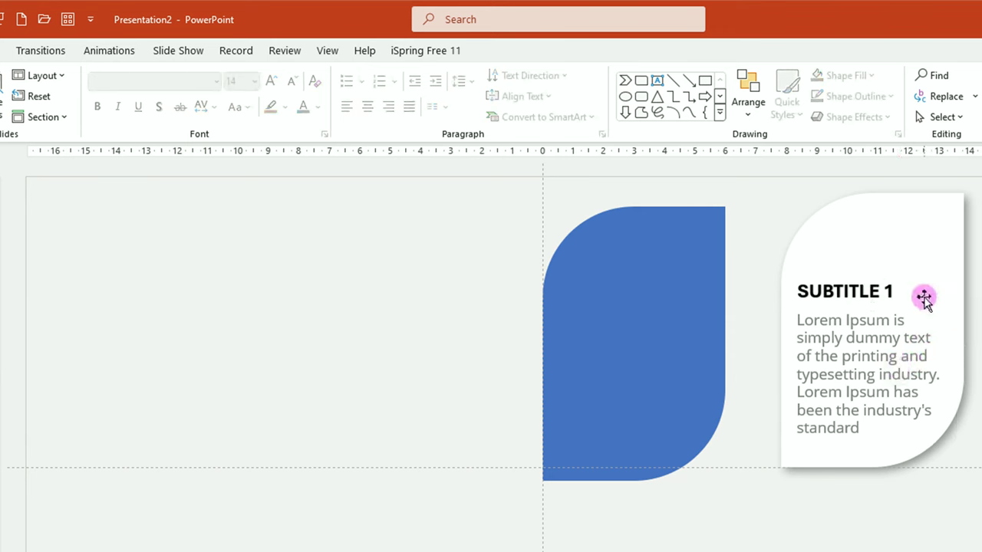
Give the SUBTITLE 1 heading a custom teal green text fill from More Colors
click(850, 290)
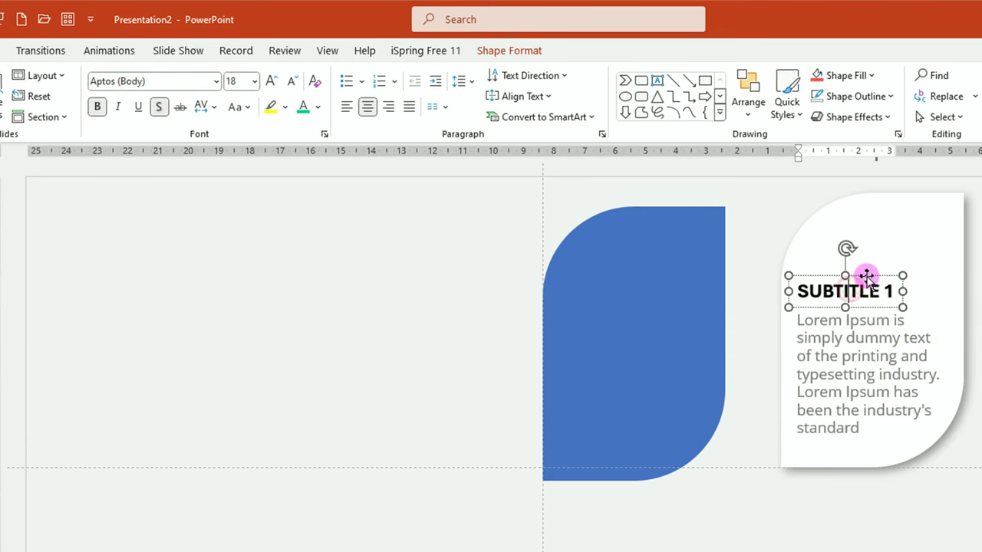
click(865, 274)
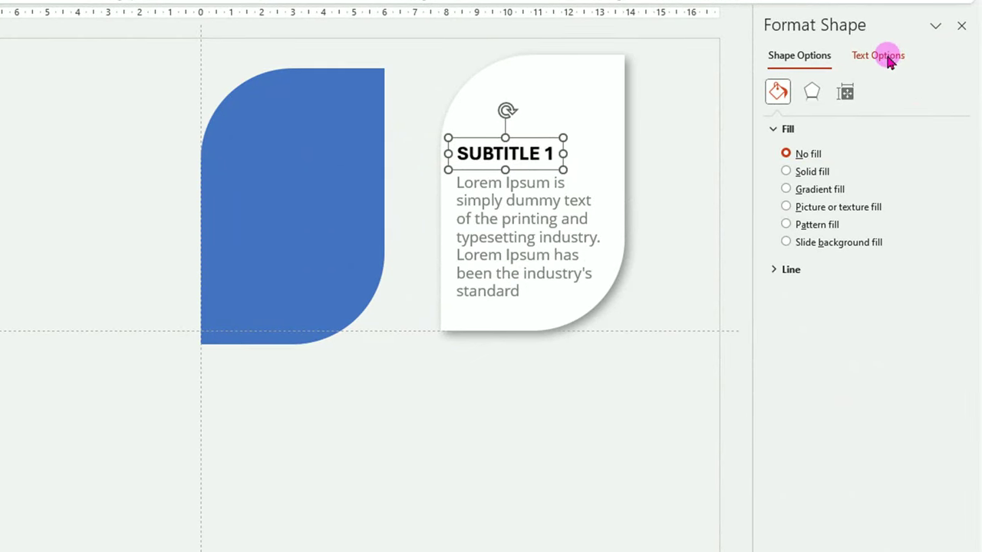
click(887, 57)
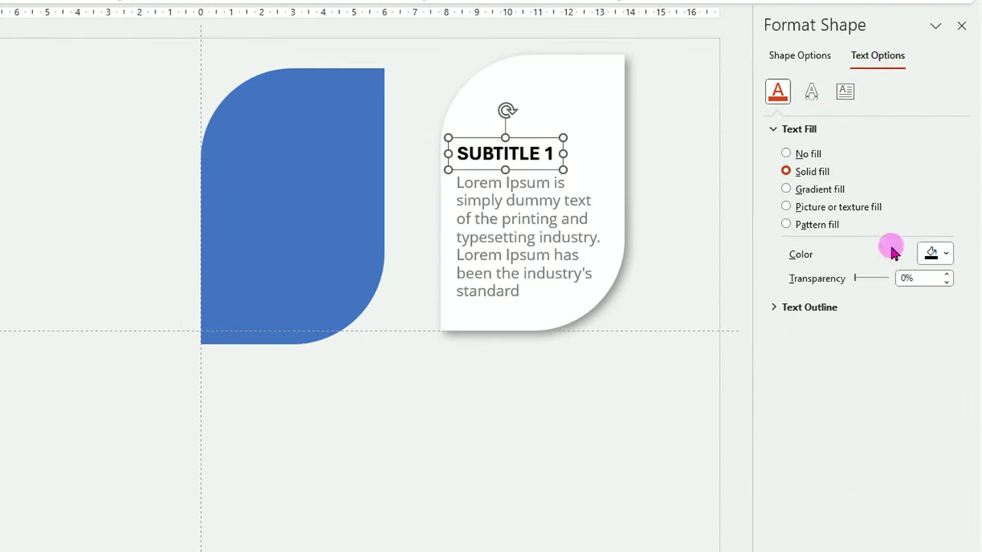
click(948, 257)
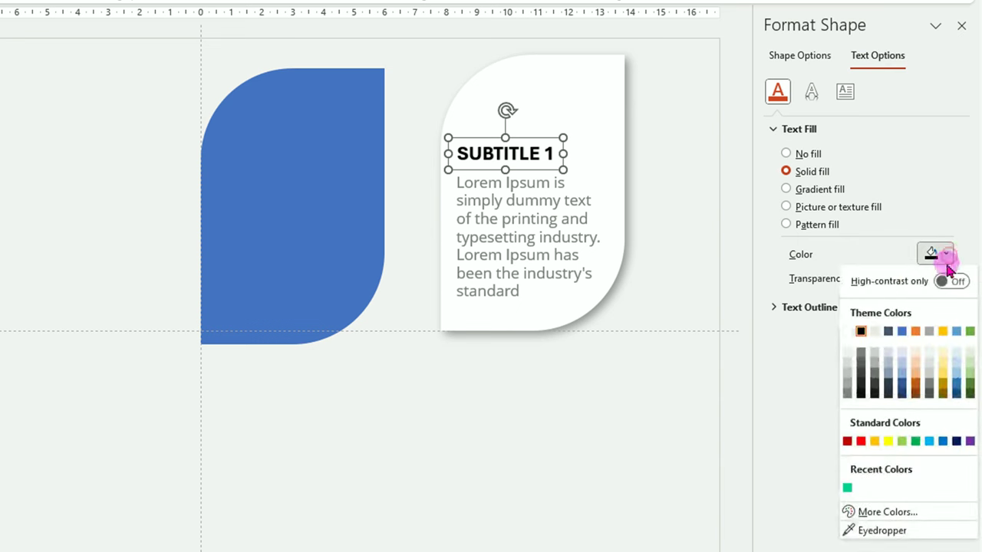
click(882, 513)
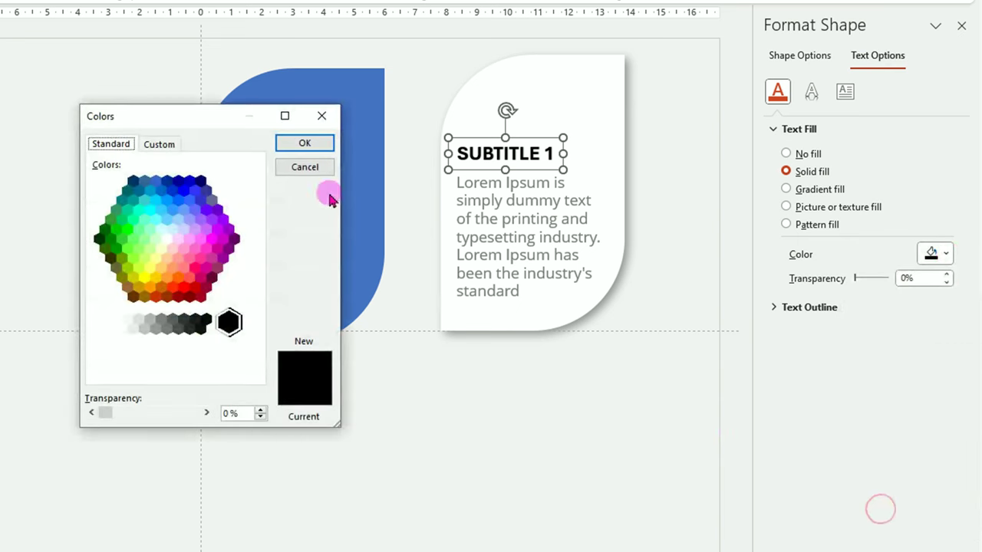
mouse_move(225, 115)
mouse_down()
mouse_move(405, 178)
mouse_move(542, 211)
mouse_up()
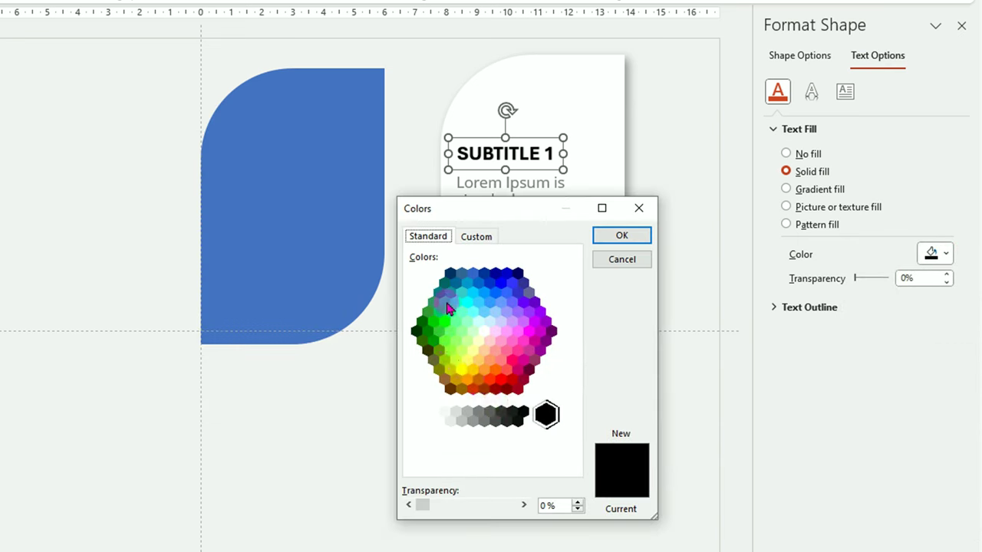
click(445, 302)
click(622, 236)
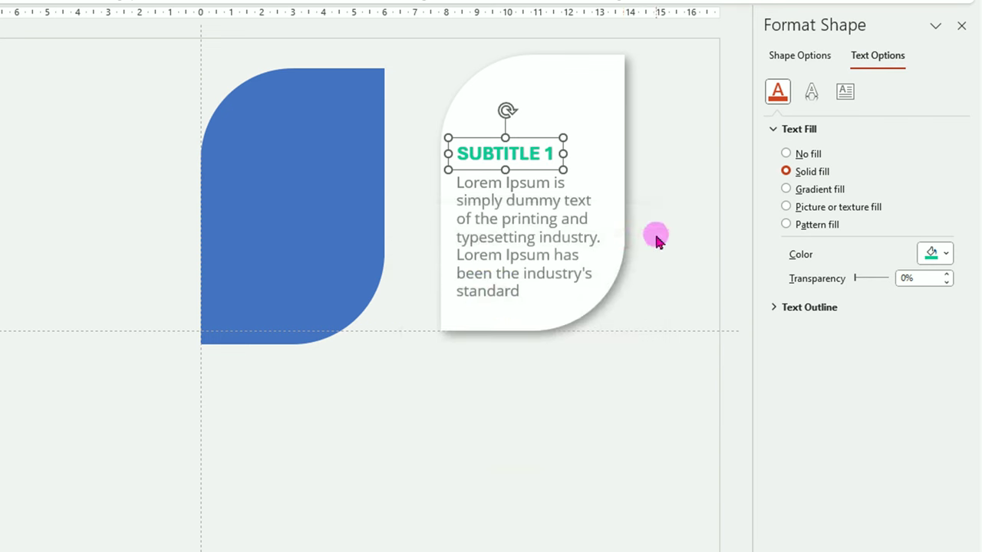
click(678, 234)
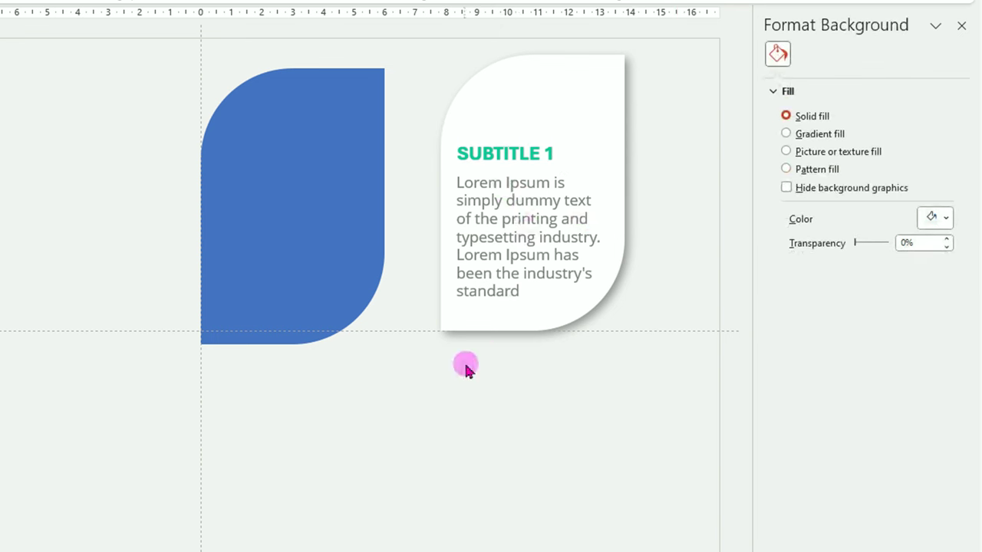
Group the white card with both text boxes and move the group over the blue card's lower right
drag(407, 374, 725, 125)
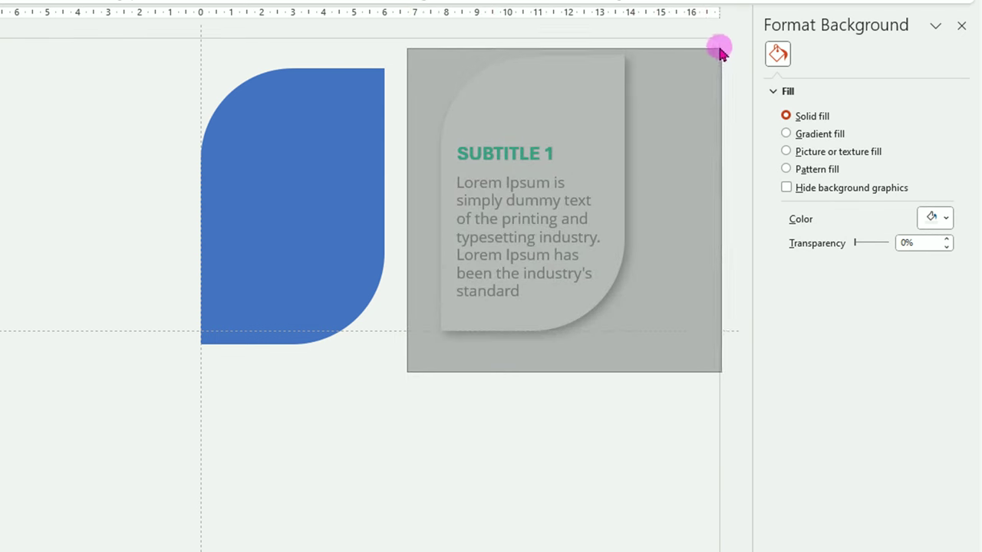
drag(726, 125, 669, 26)
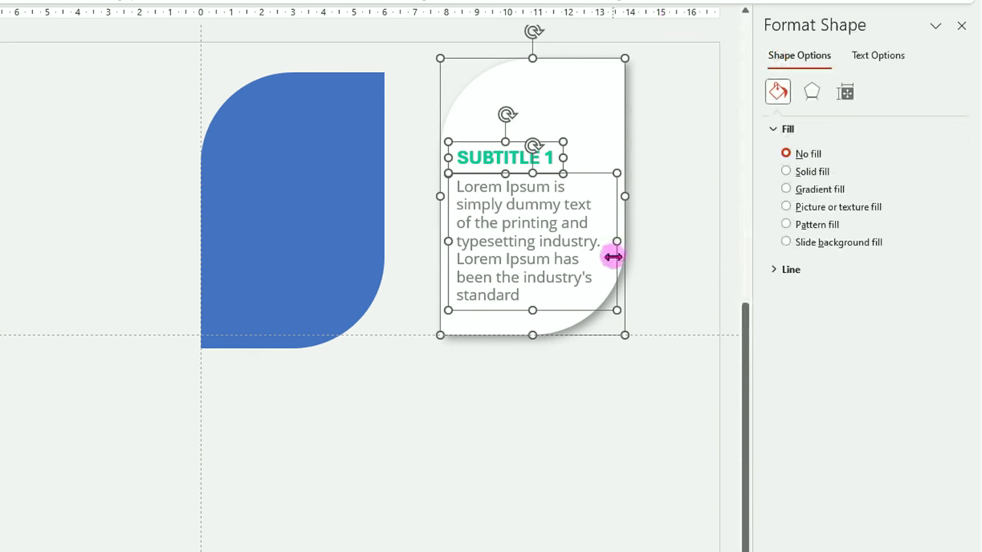
key(ctrl+g)
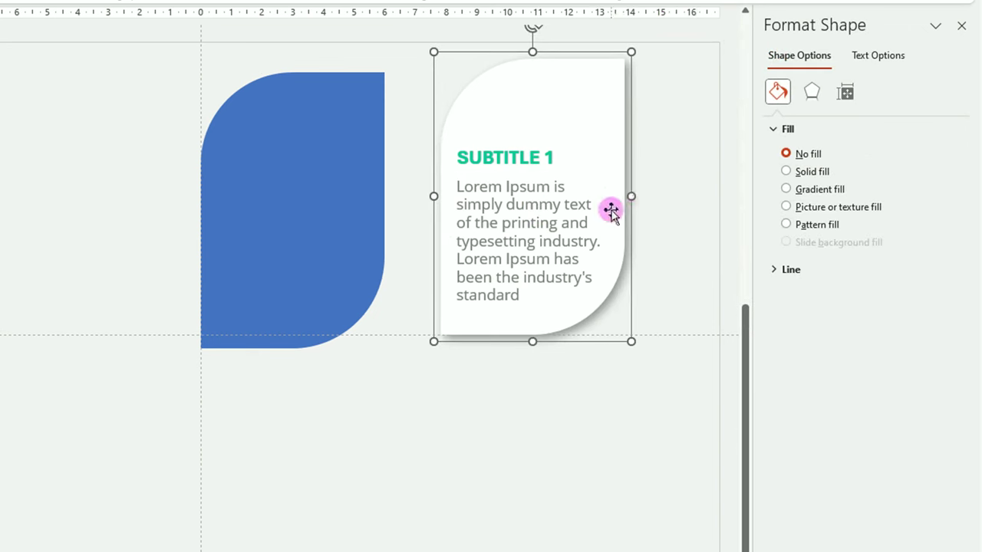
drag(614, 215, 448, 292)
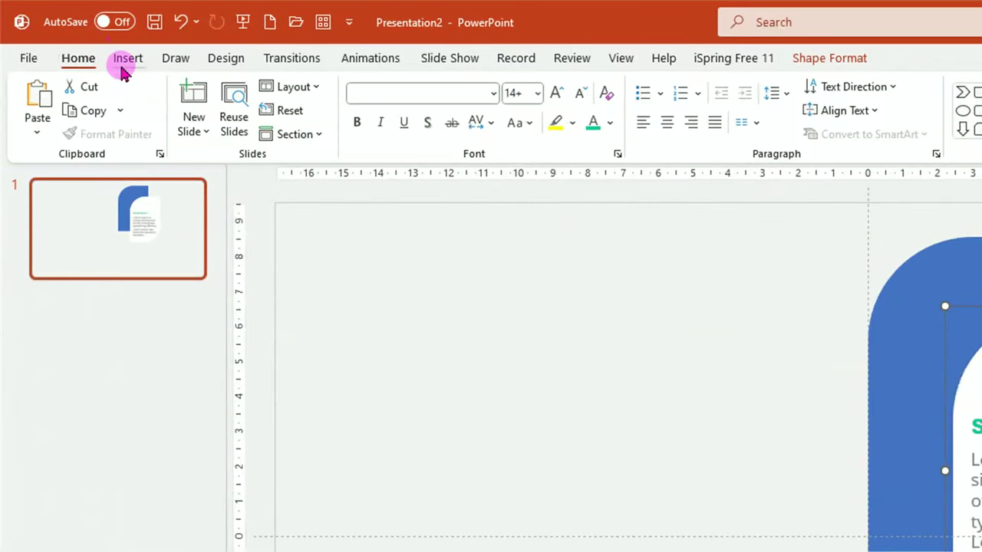
Draw an oval circle near the top-right of the slide
click(128, 60)
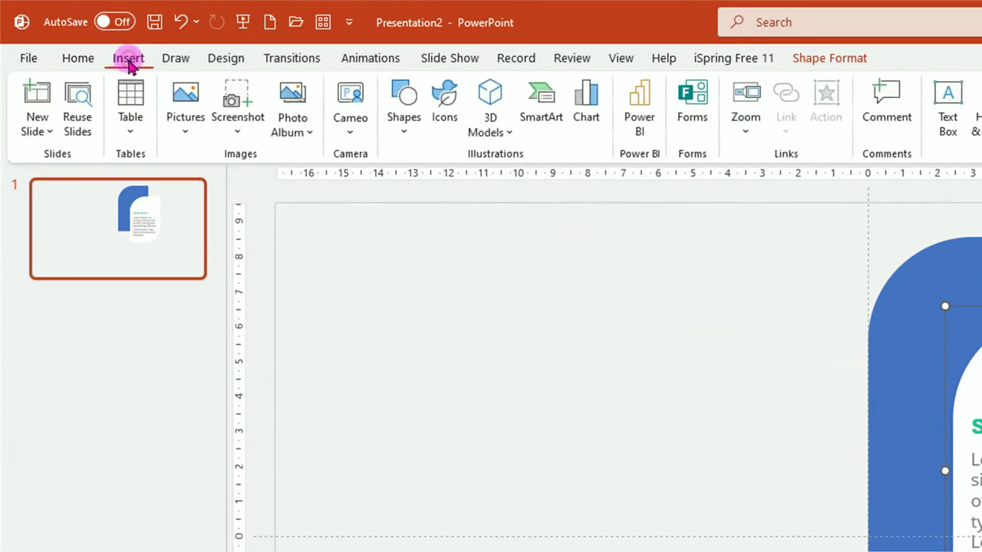
click(404, 132)
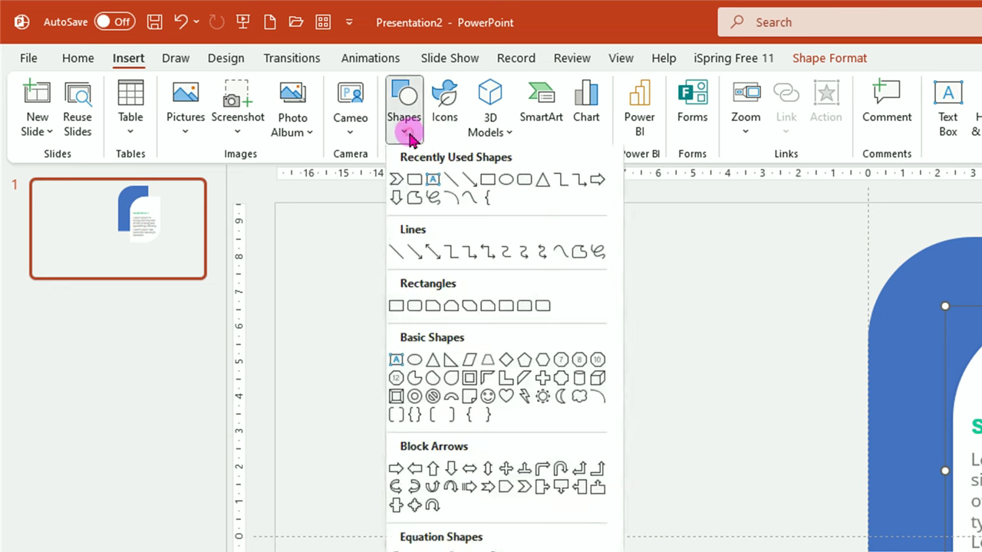
click(414, 362)
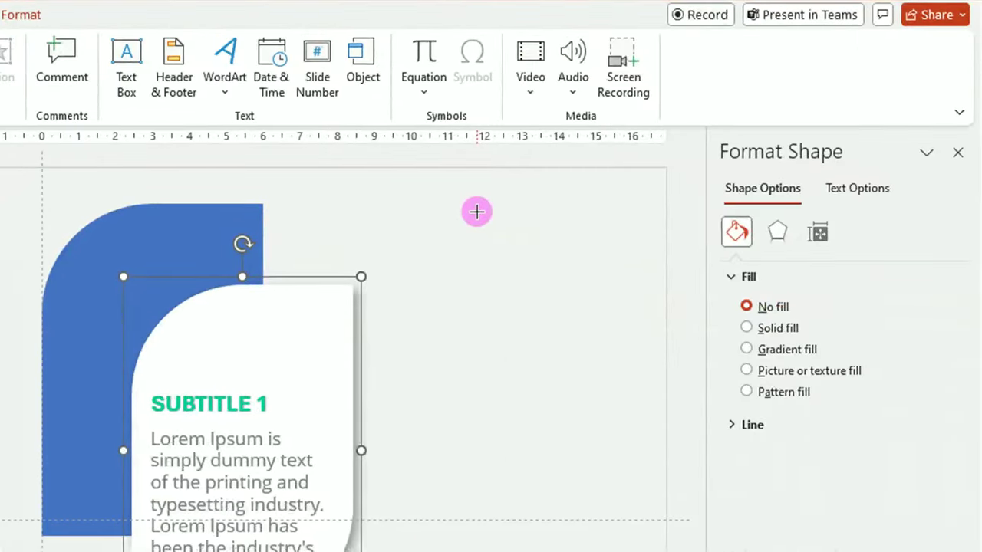
drag(476, 212, 567, 301)
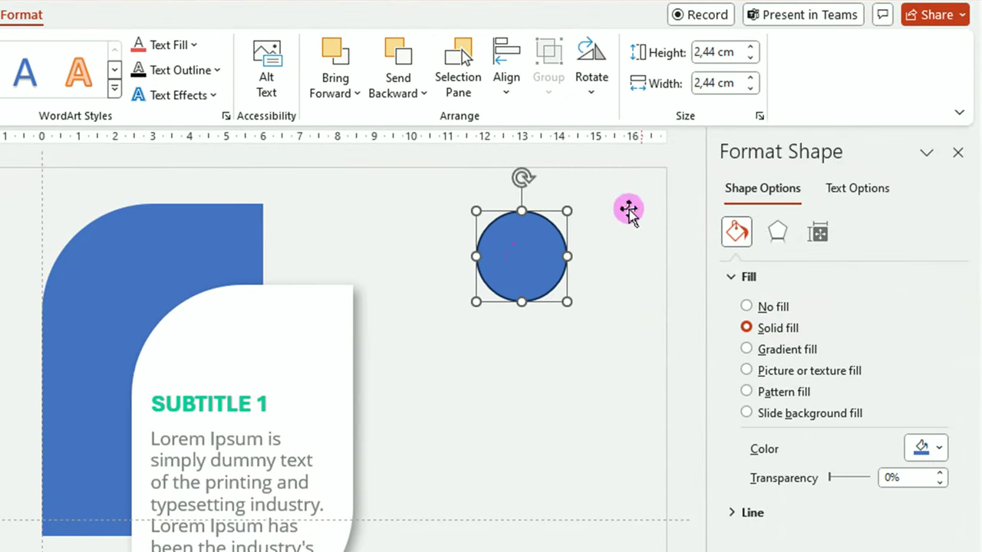
Resize the circle to 2 cm by 2 cm and give it a gradient fill
click(750, 60)
click(749, 60)
click(750, 60)
click(749, 60)
click(750, 60)
click(750, 88)
click(751, 88)
click(750, 88)
click(751, 88)
click(750, 89)
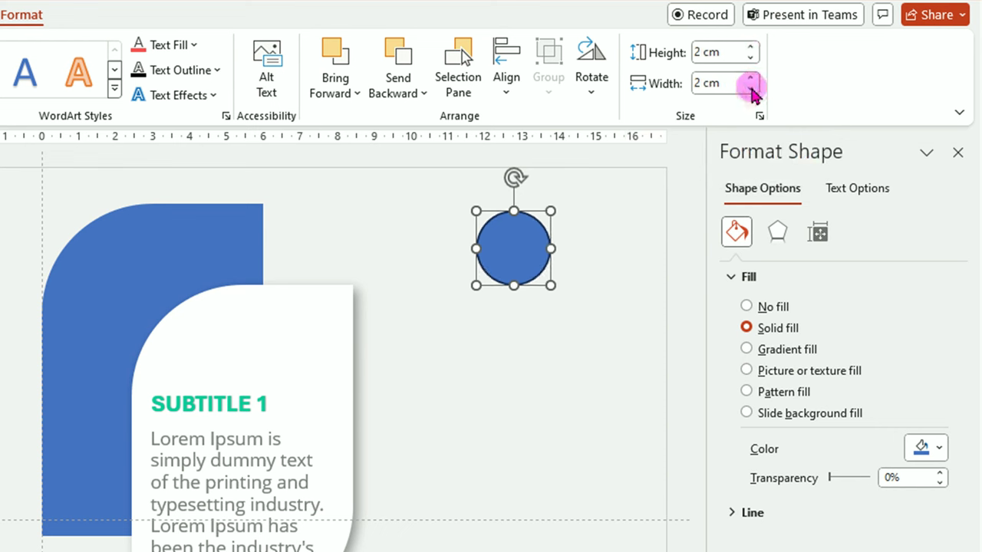
click(746, 350)
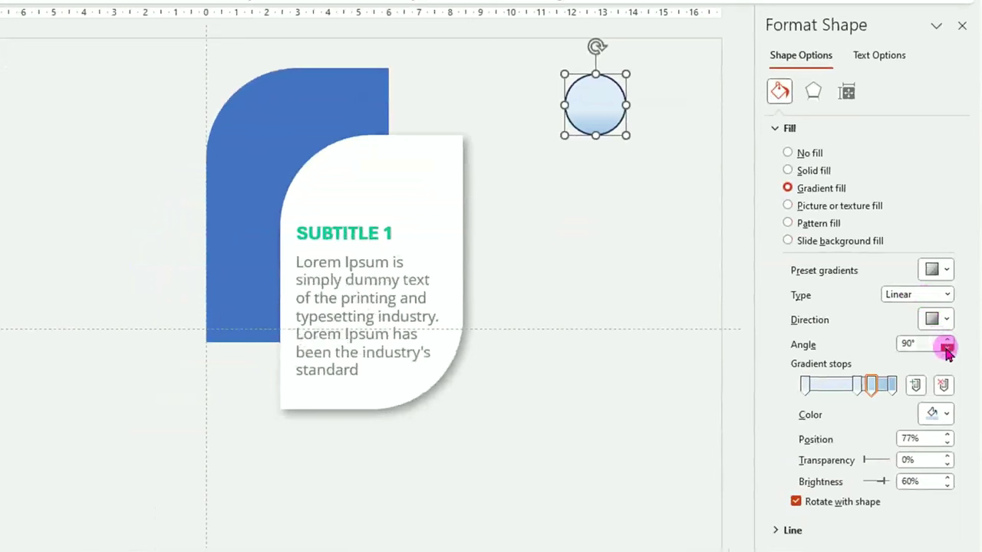
Set the fill gradient angle to 60° and remove the 77% and 60% stops
click(947, 349)
double_click(909, 342)
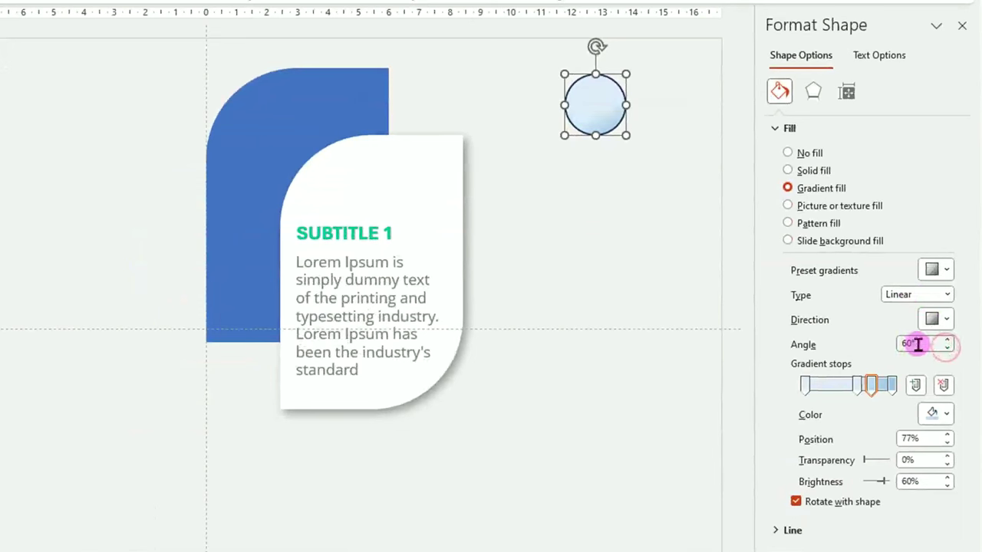
click(873, 388)
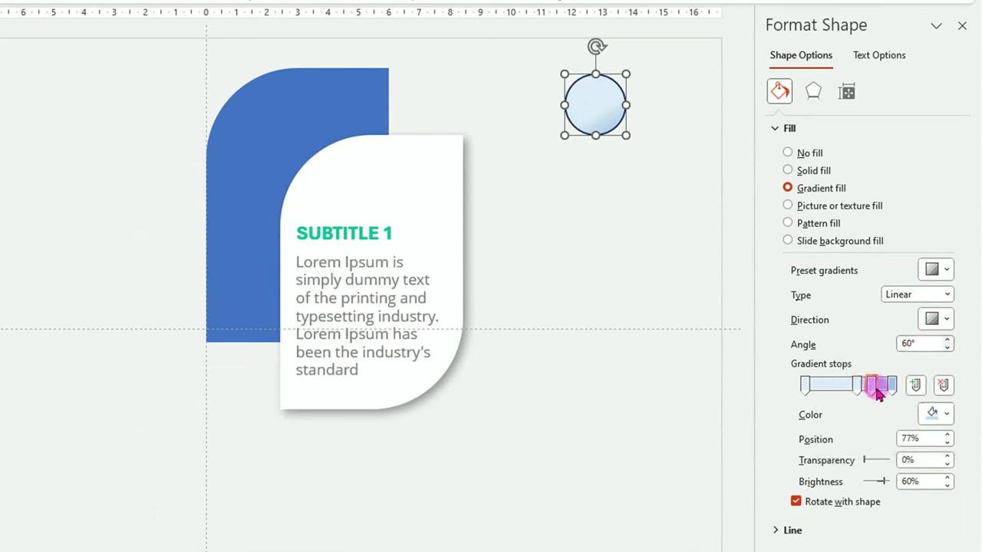
click(942, 385)
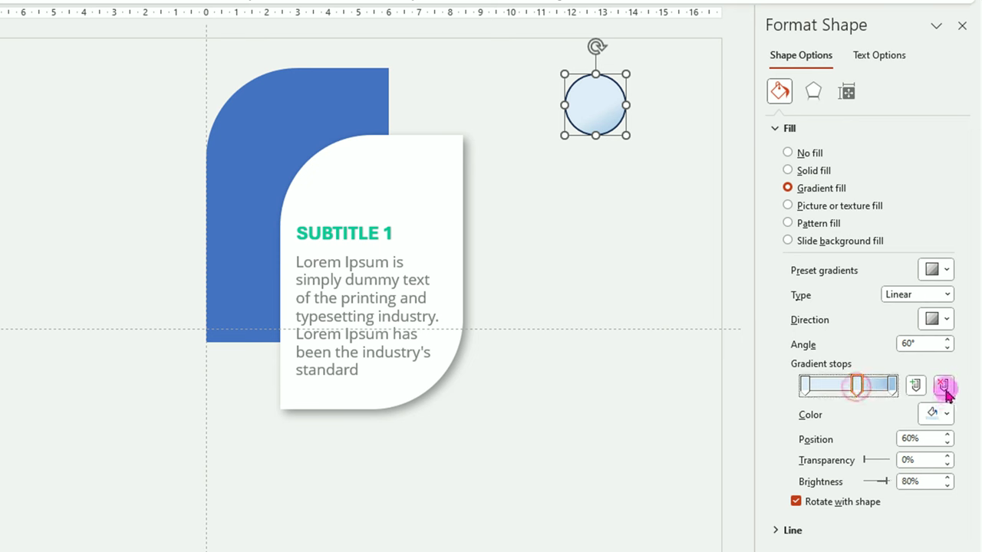
click(944, 386)
Colour the right gradient stop white and the left stop grey
click(890, 397)
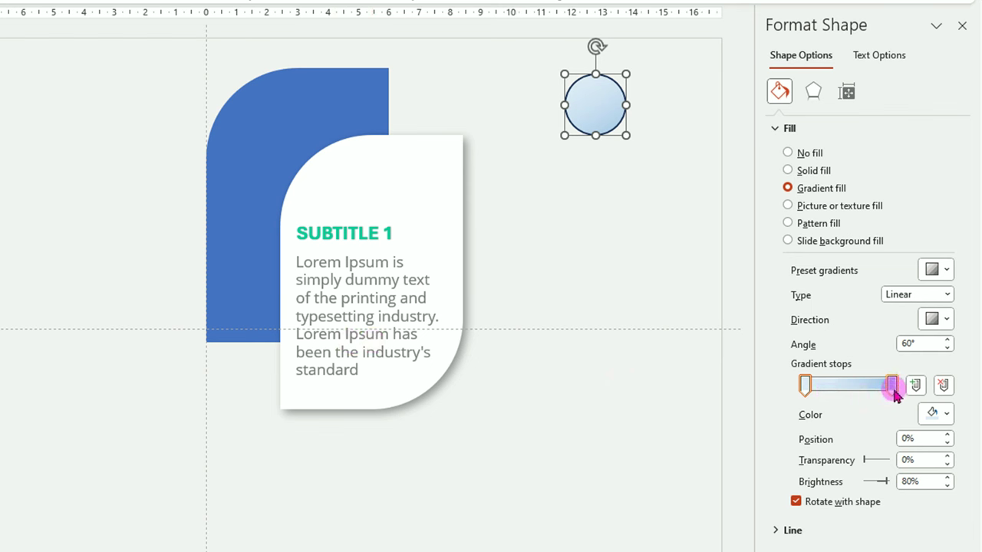
click(949, 415)
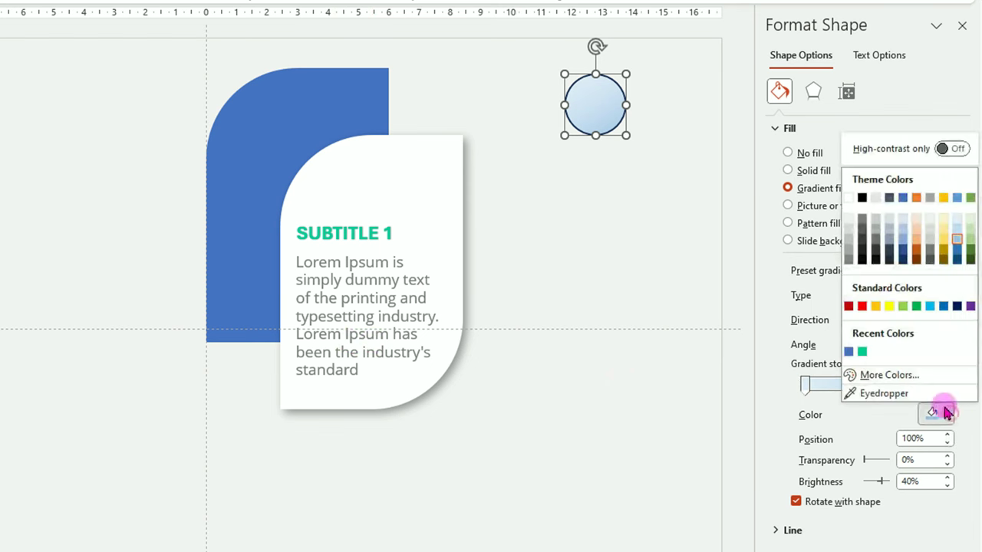
click(849, 199)
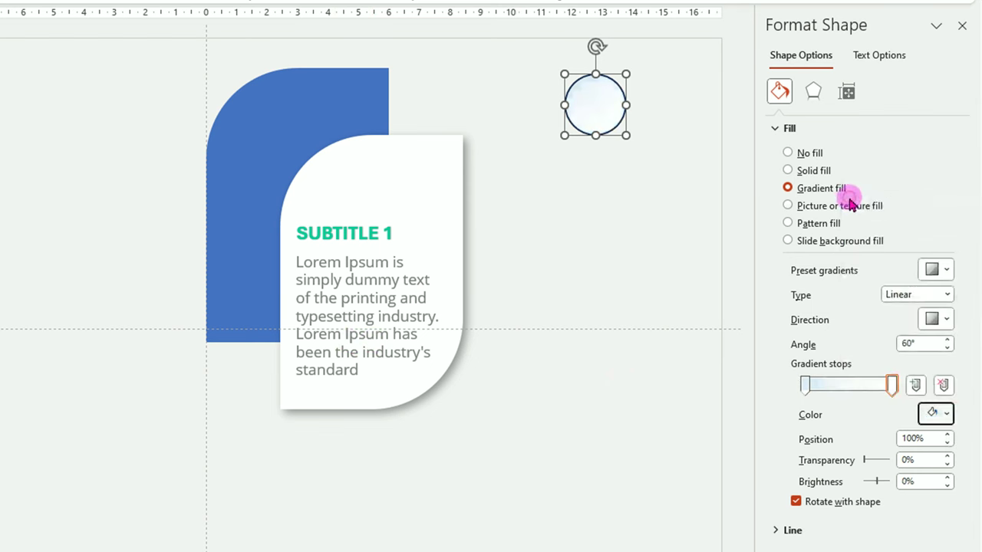
click(804, 385)
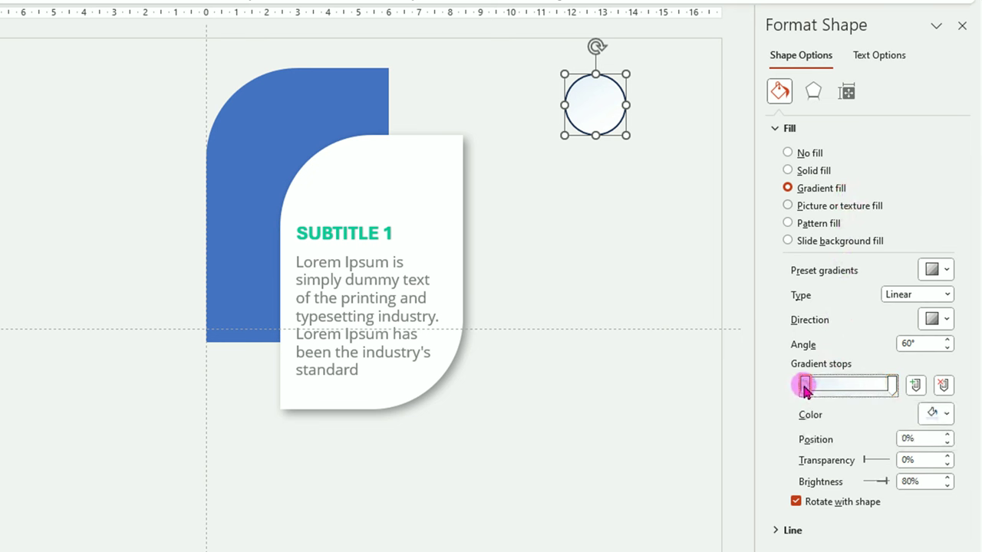
click(946, 414)
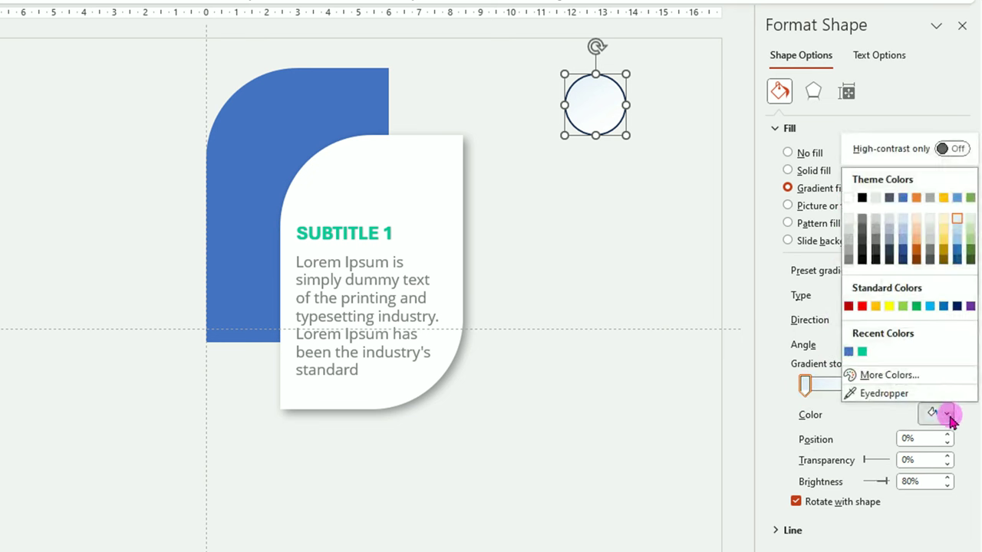
click(849, 243)
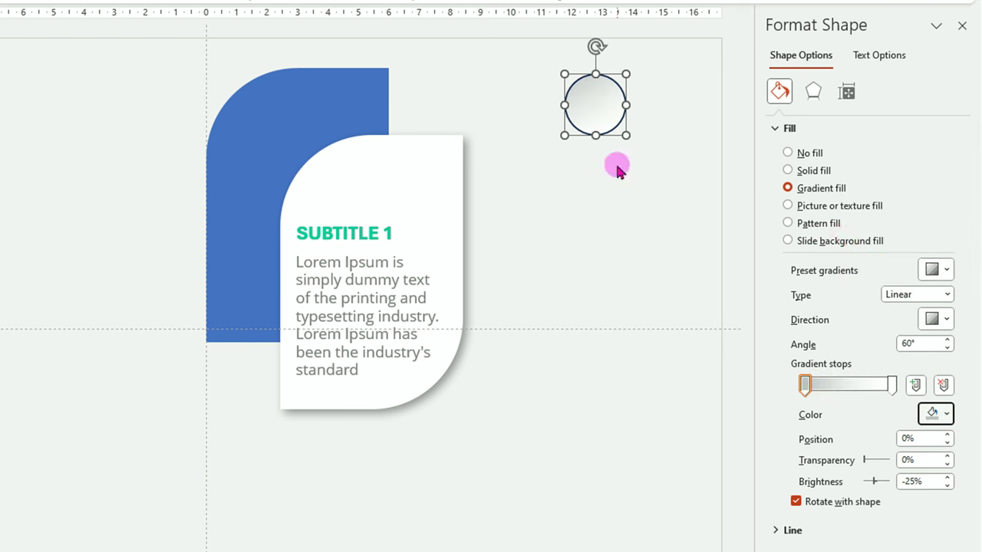
click(801, 530)
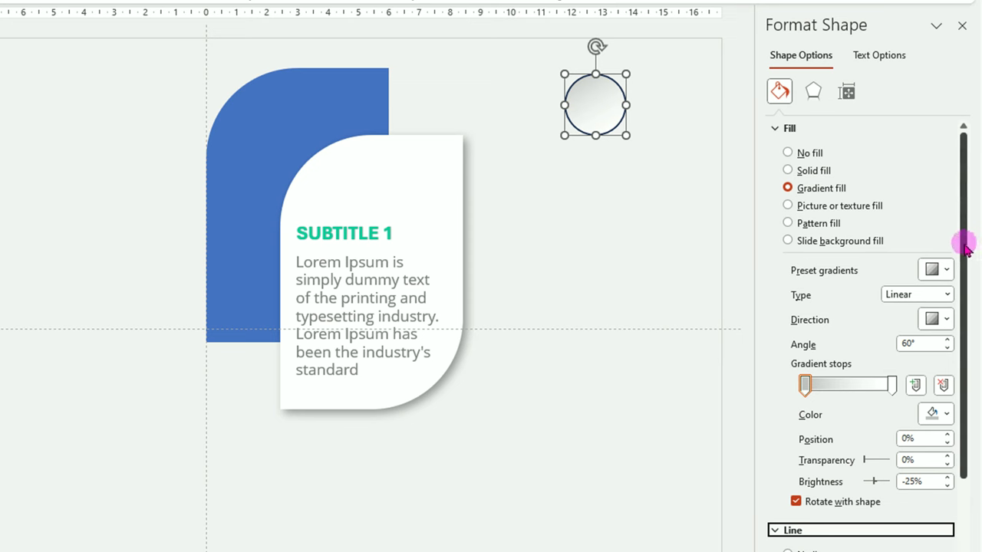
drag(965, 245, 965, 411)
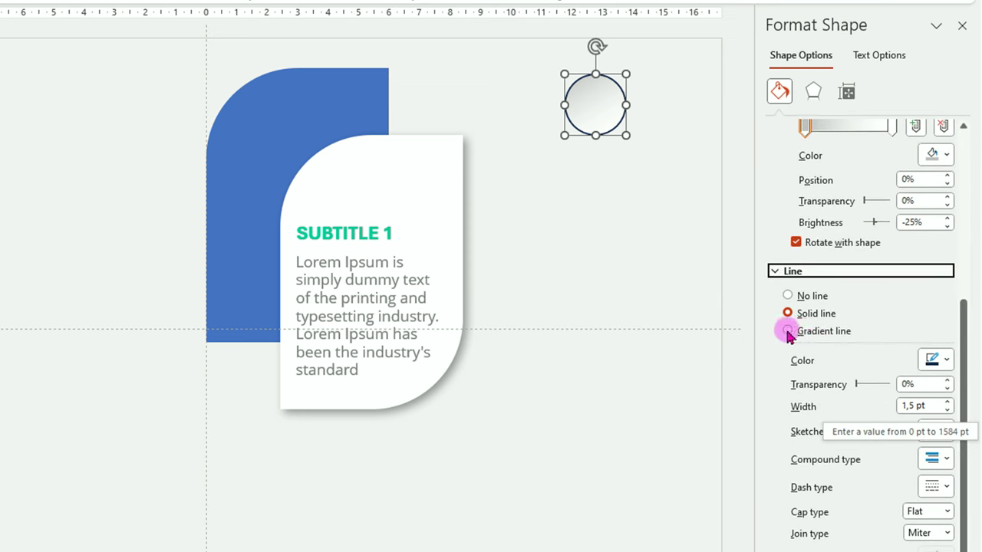
Give the outline a 60° gradient line and remove the 83% and 74% stops
click(788, 332)
click(946, 439)
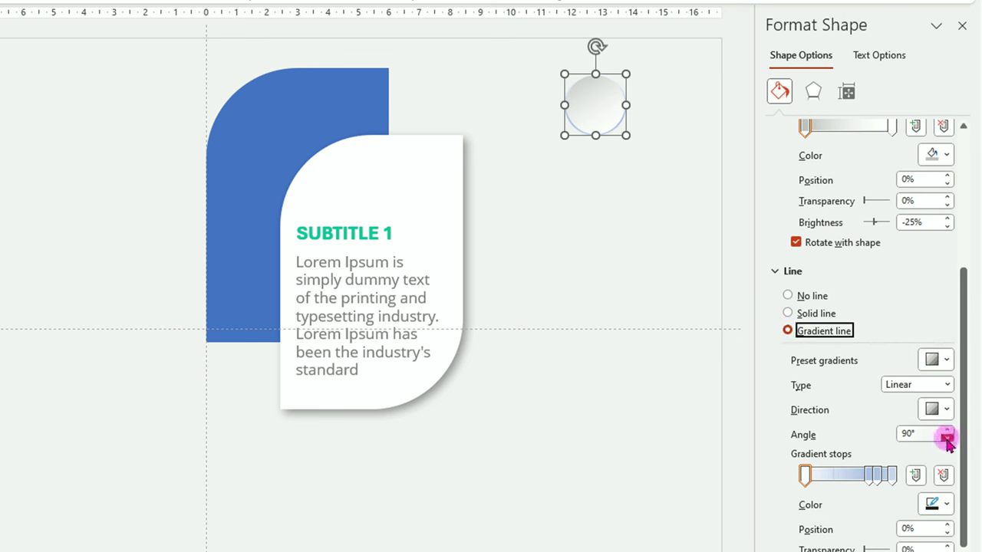
click(947, 439)
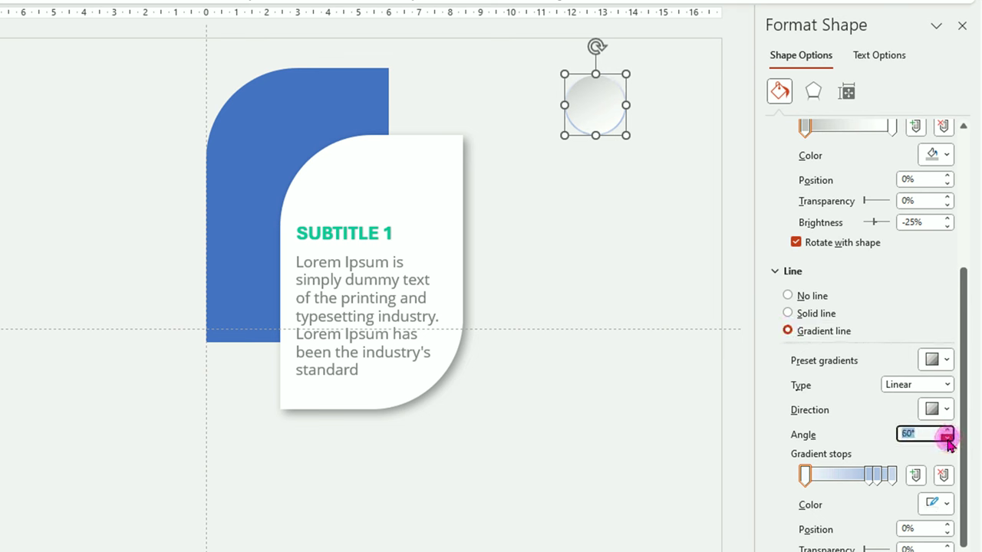
click(873, 476)
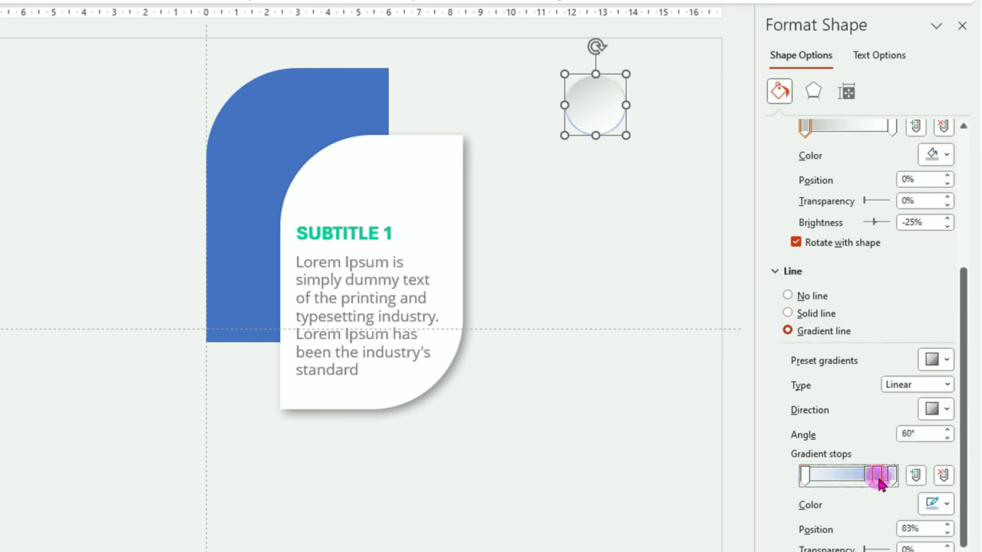
click(944, 476)
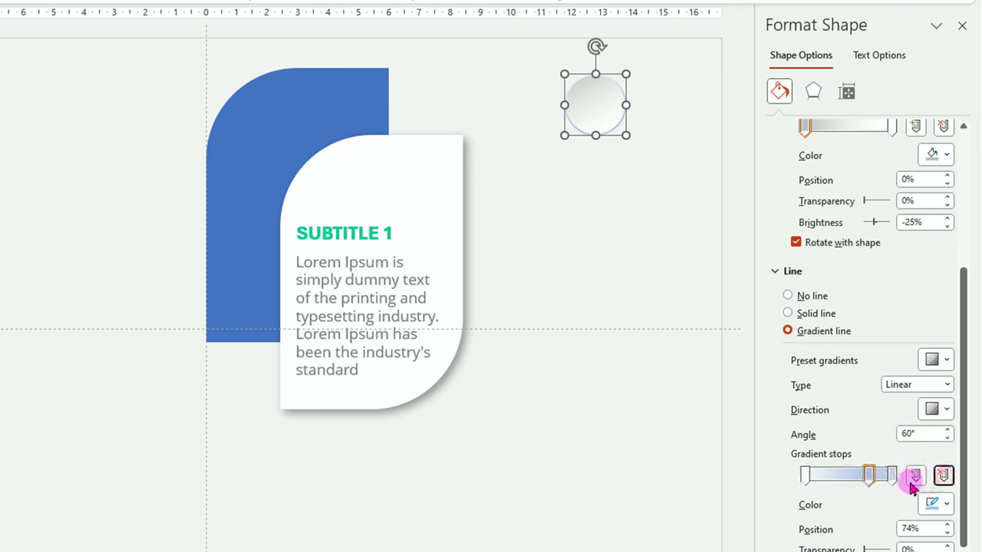
click(944, 476)
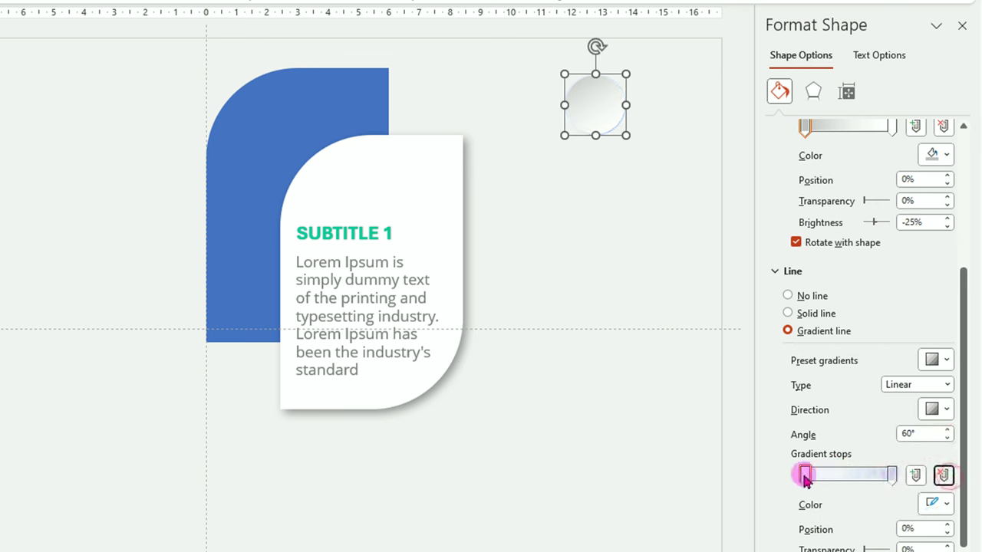
Colour the right outline stop dark grey and the left white, with 2 pt width
click(892, 476)
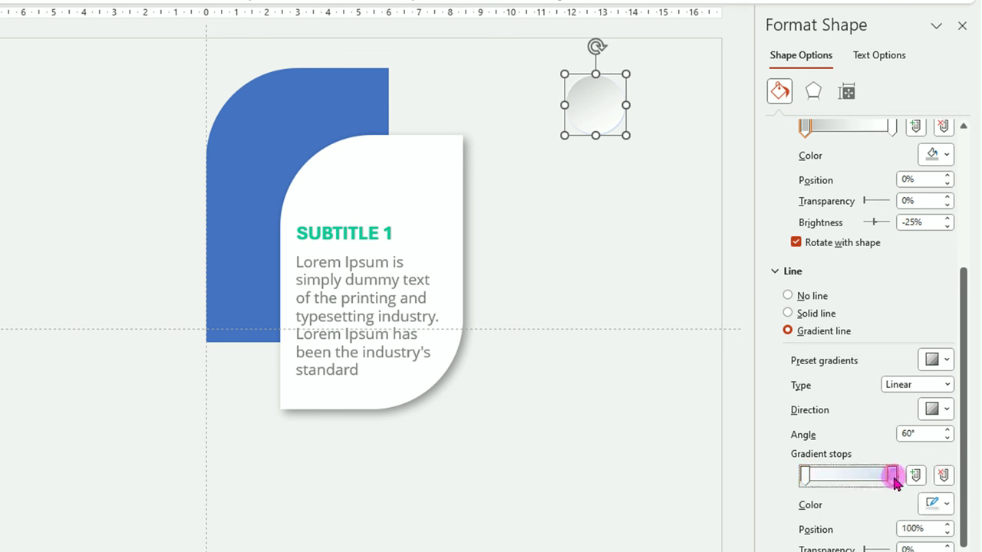
click(948, 504)
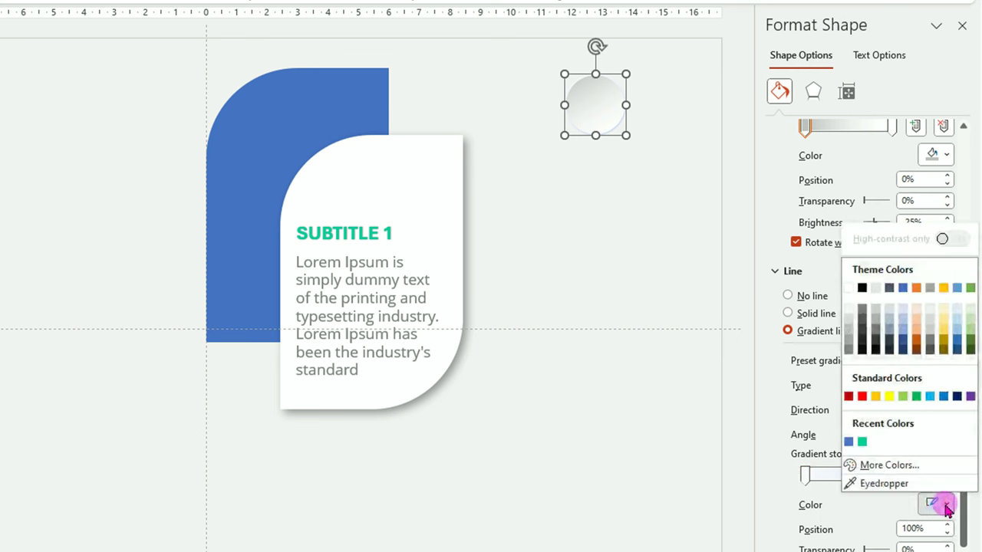
click(848, 341)
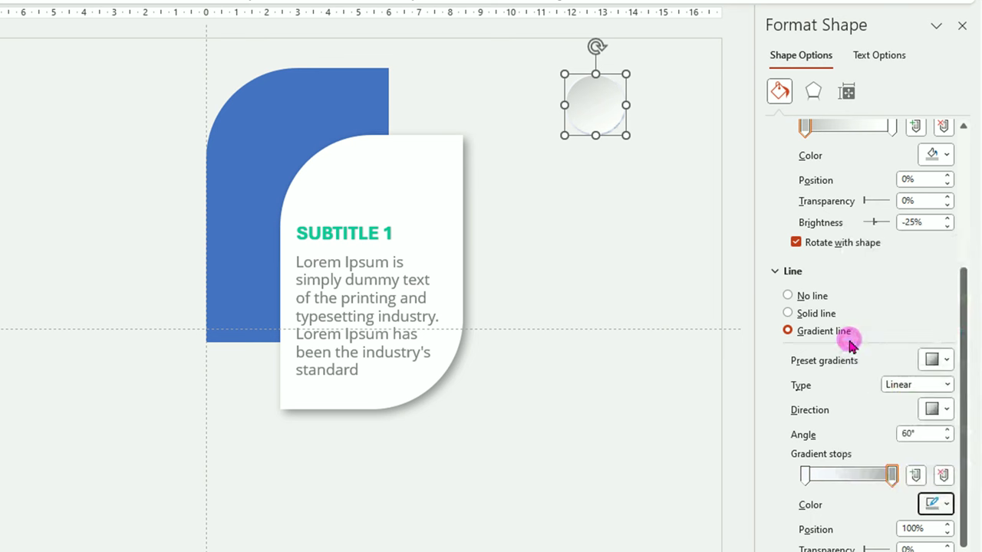
click(805, 476)
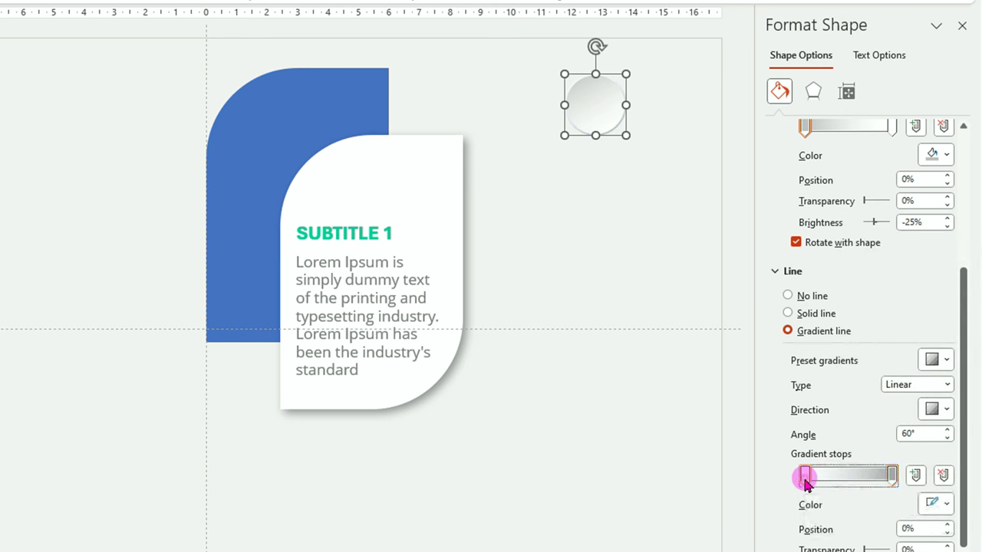
click(948, 505)
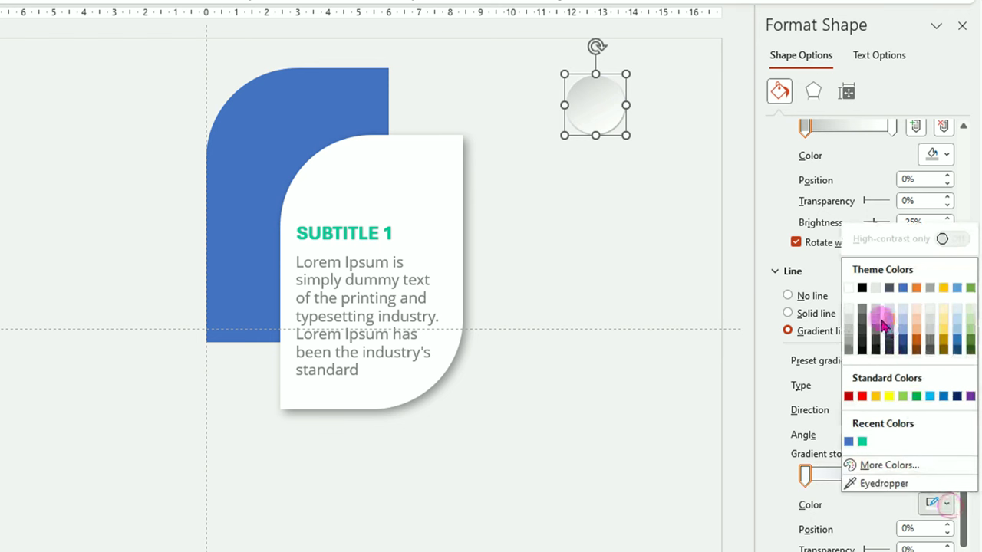
click(849, 288)
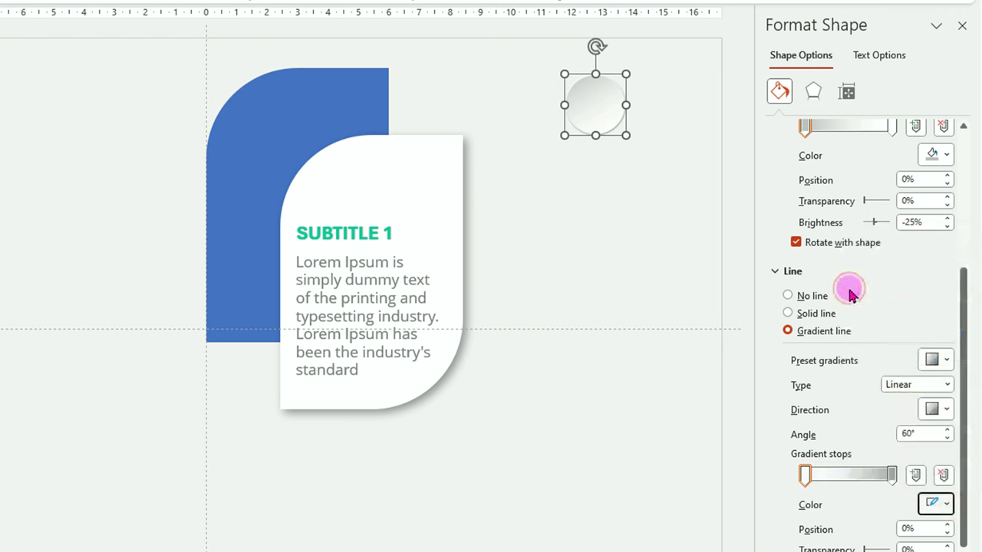
drag(965, 430, 974, 549)
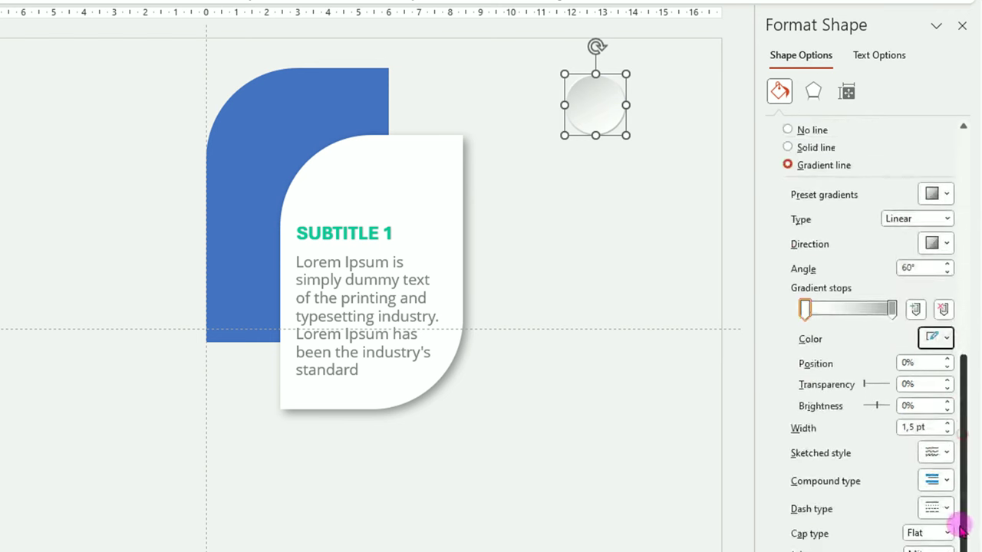
click(948, 402)
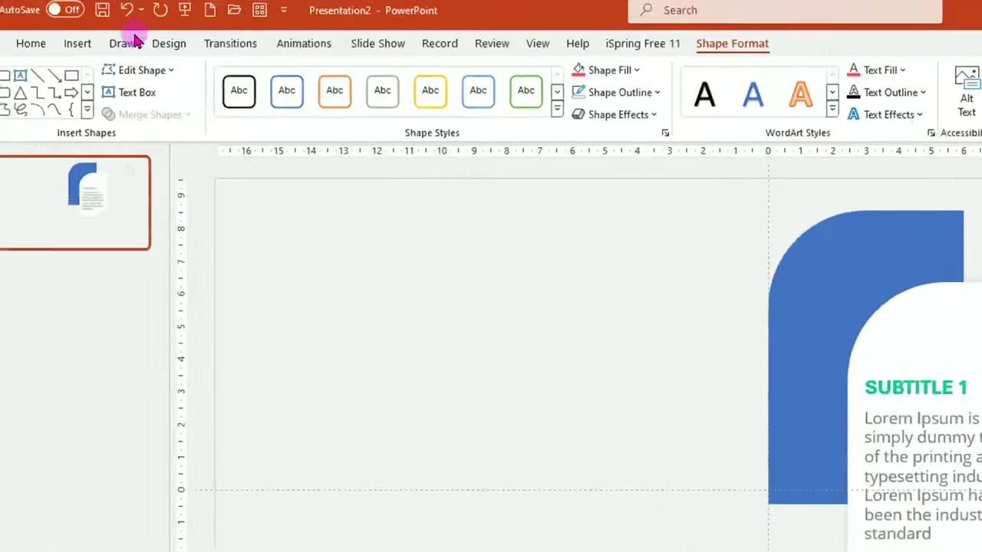
Draw a small chevron arrow over the grey circle and remove its outline
click(121, 56)
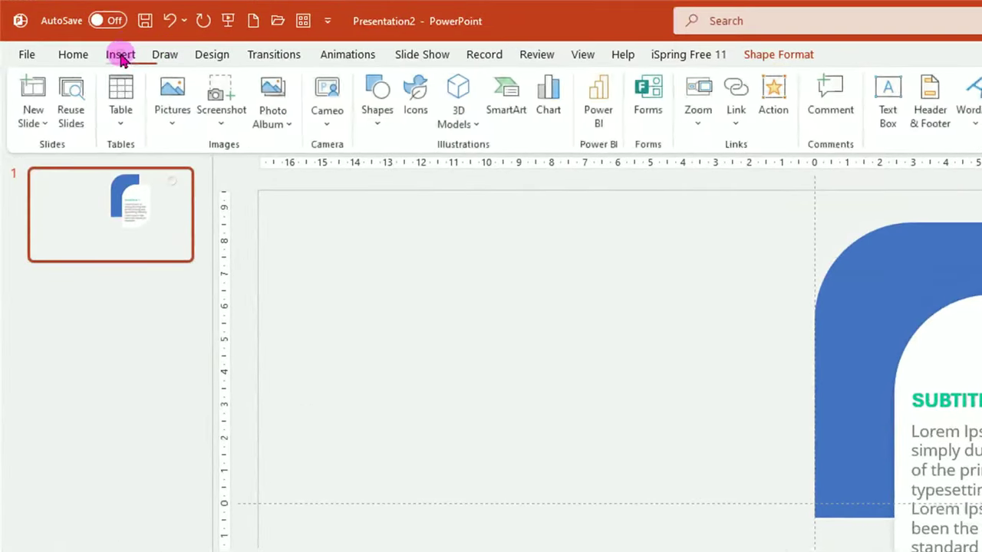
click(380, 123)
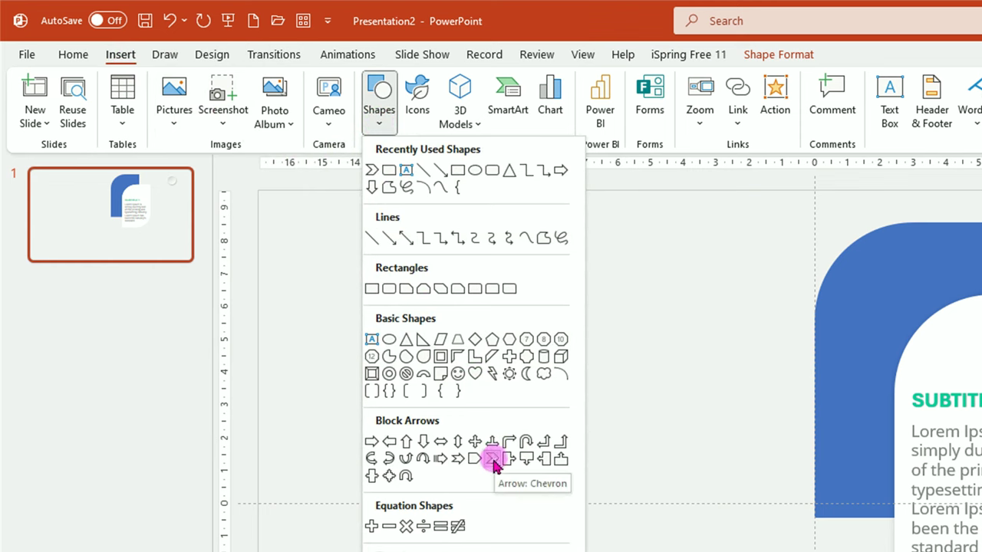
click(492, 462)
click(502, 106)
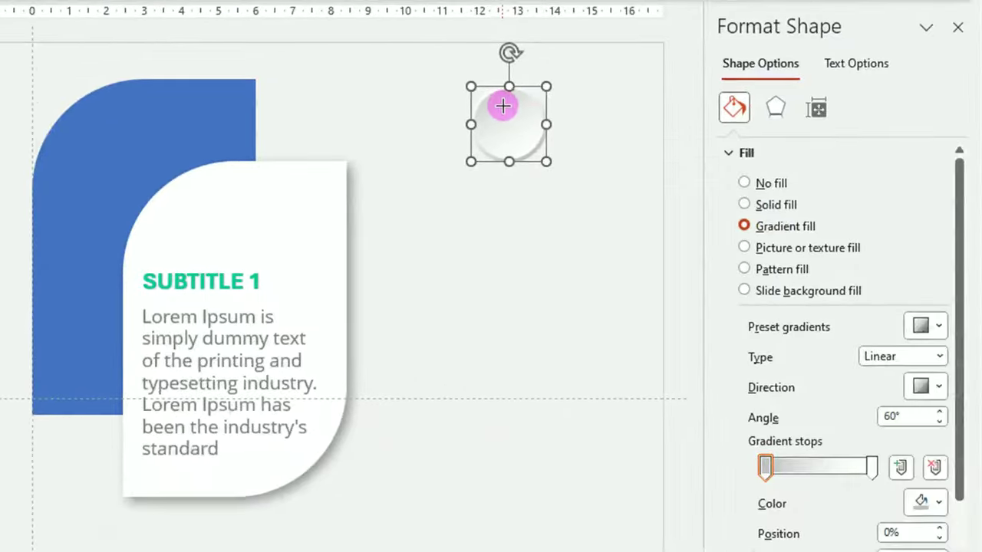
drag(498, 106, 512, 137)
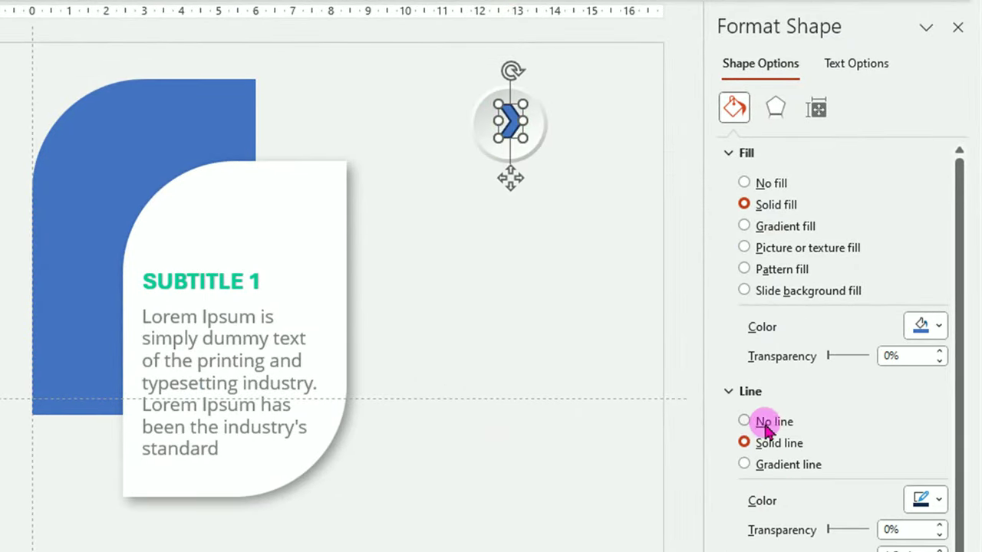
click(744, 422)
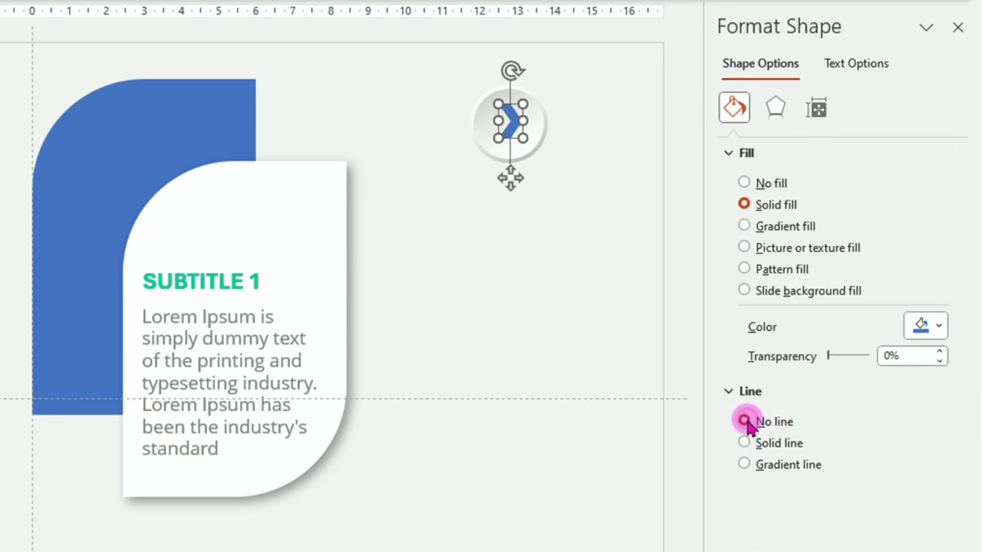
Colour the chevron green
click(939, 327)
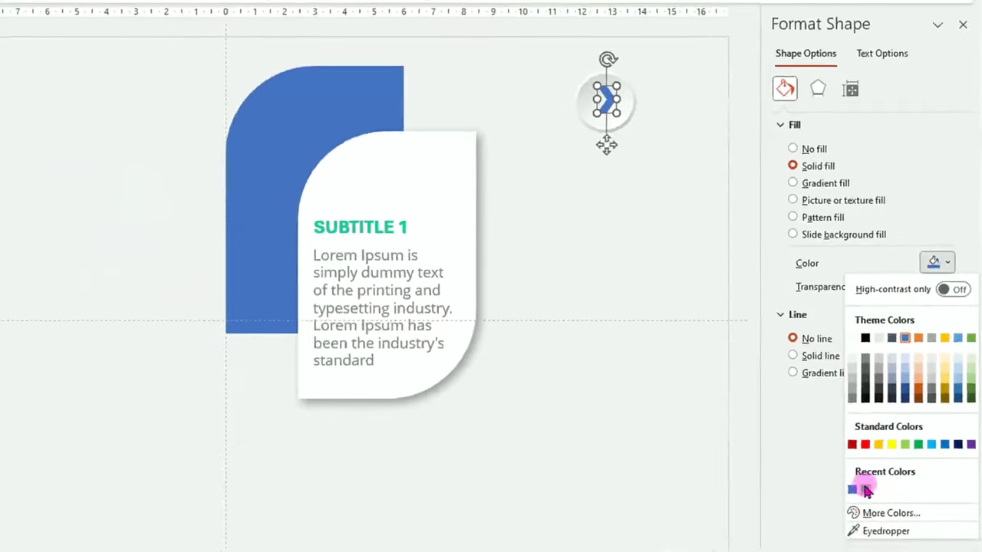
click(866, 489)
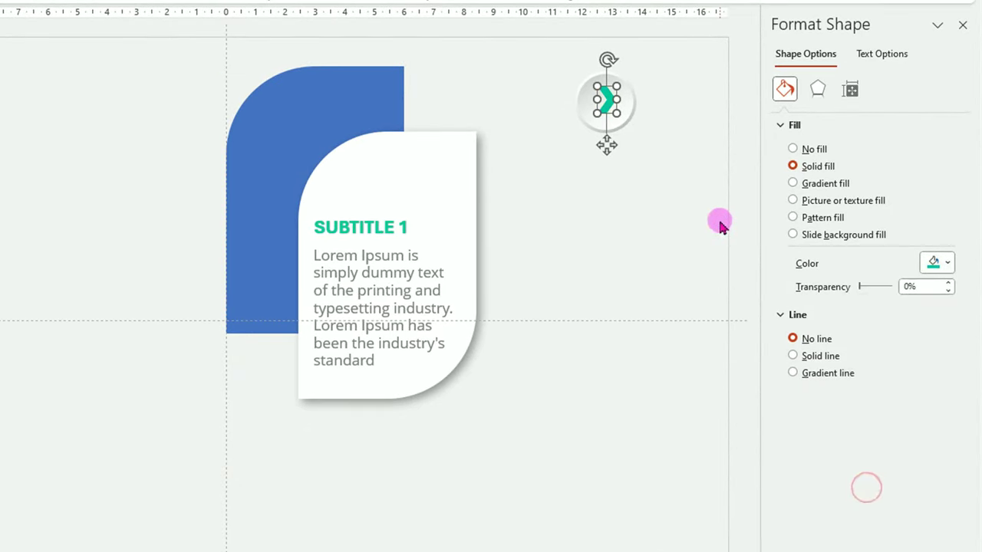
drag(606, 100, 606, 102)
click(671, 158)
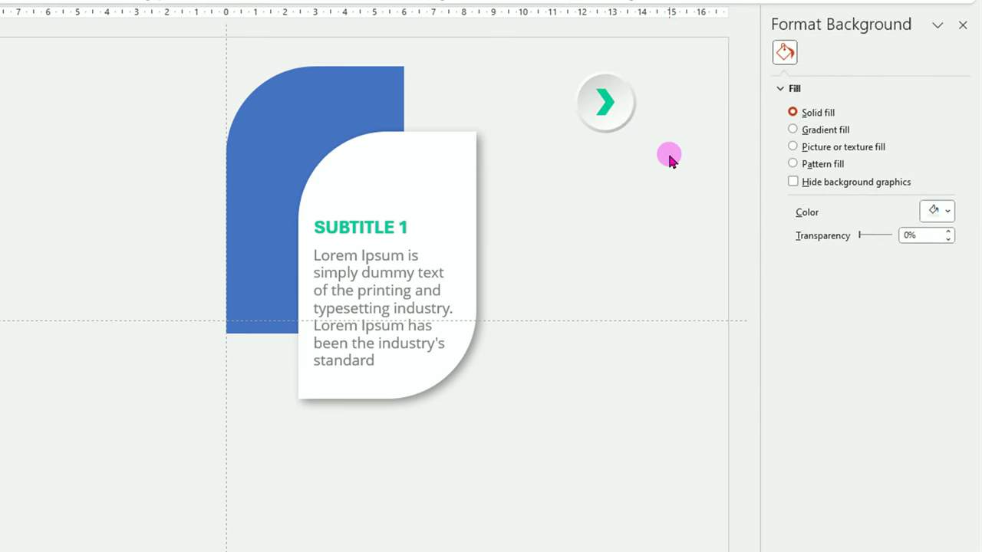
Group the circle and chevron, then move the icon onto the card's top-left corner
mouse_move(537, 166)
mouse_down()
mouse_move(626, 169)
mouse_move(678, 45)
mouse_up()
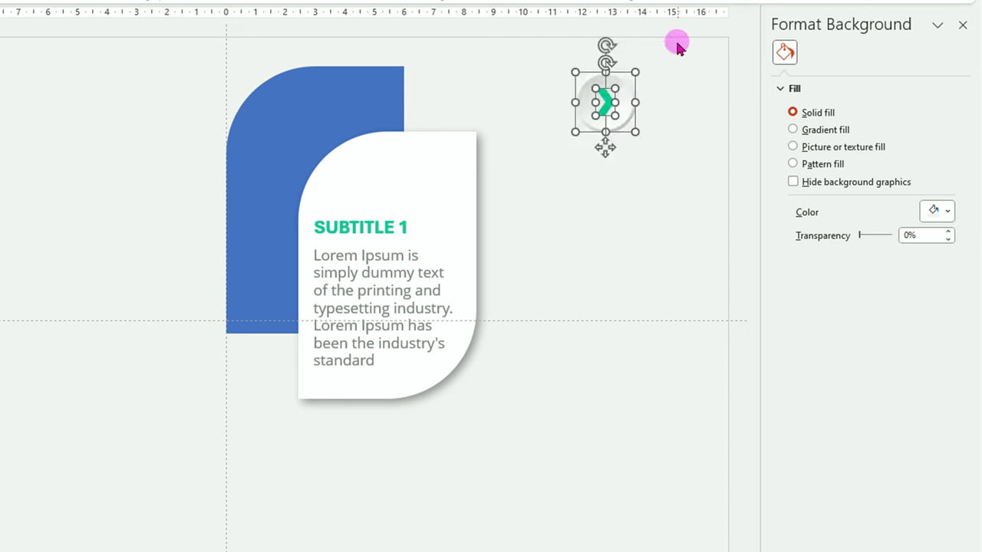
key(ctrl+g)
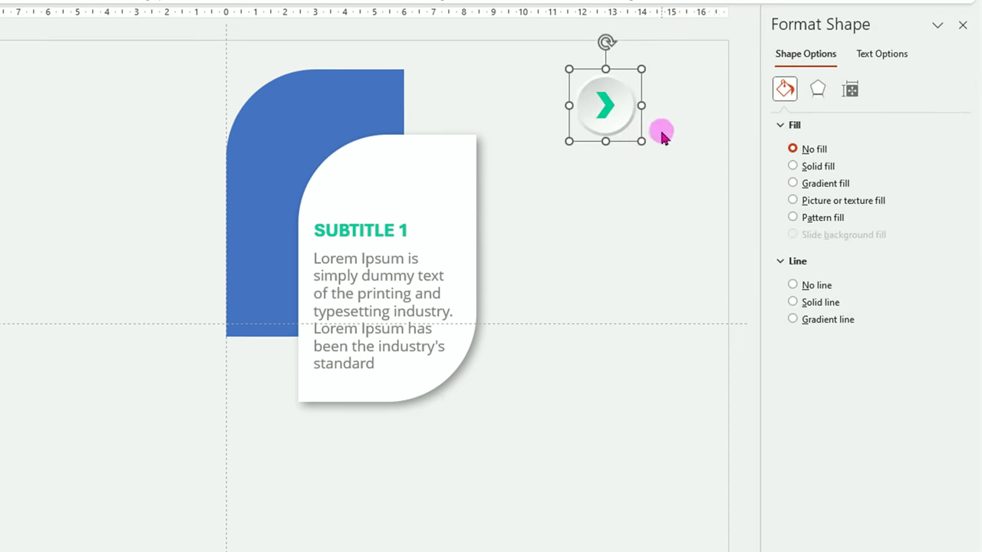
mouse_move(641, 135)
mouse_down()
mouse_move(517, 149)
mouse_move(365, 191)
mouse_up()
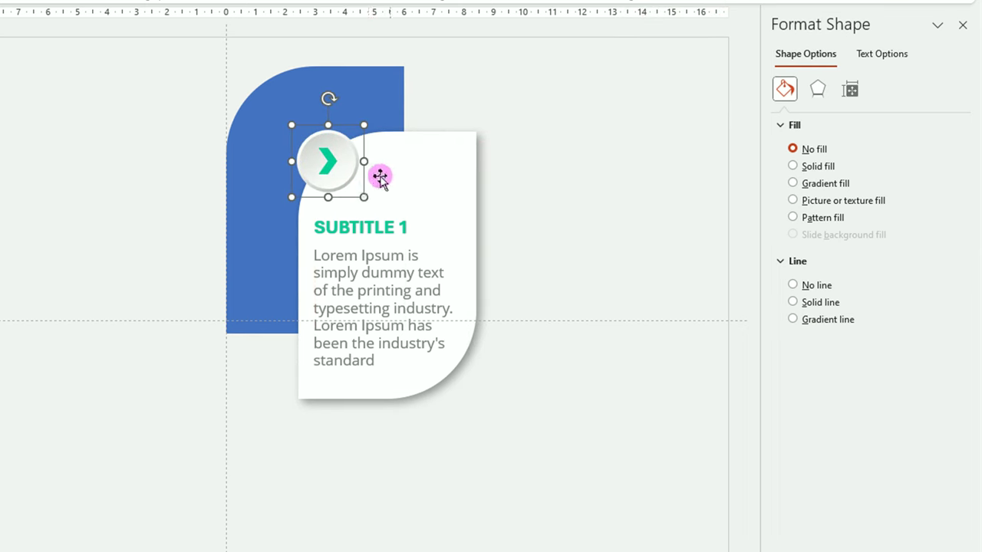
click(371, 74)
Move the blue leaf shape to the slide's right side and recolour it teal
mouse_move(333, 86)
mouse_down()
mouse_move(616, 61)
mouse_move(627, 84)
mouse_up()
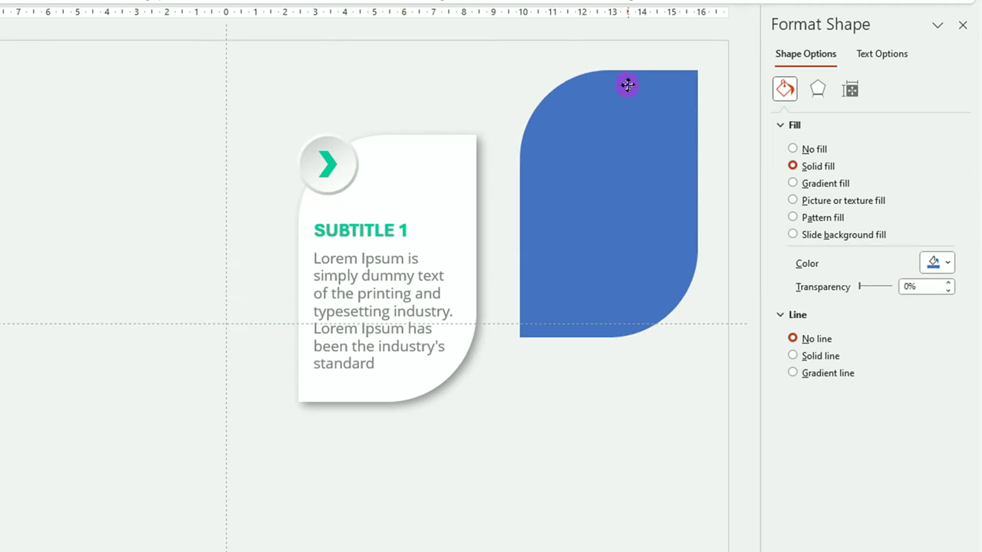
click(949, 262)
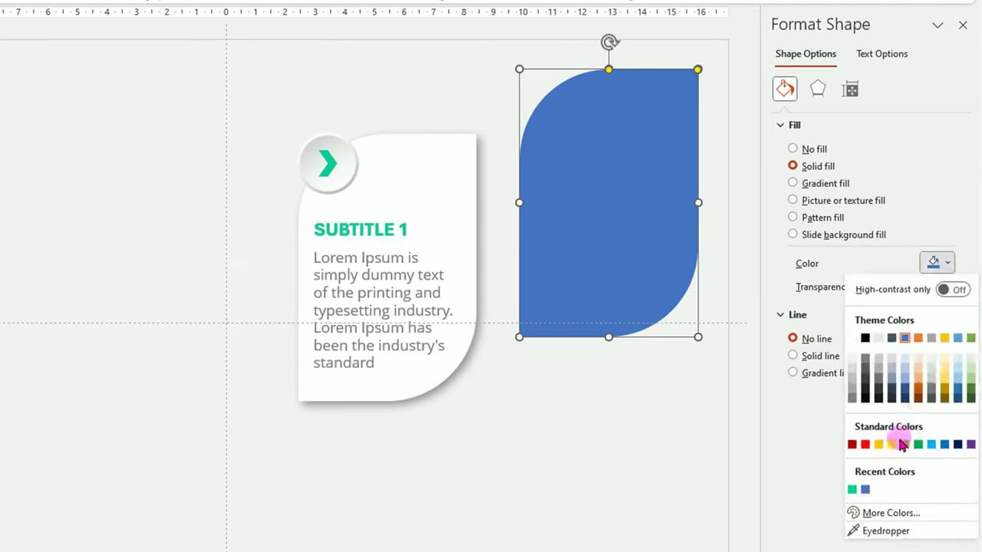
click(852, 489)
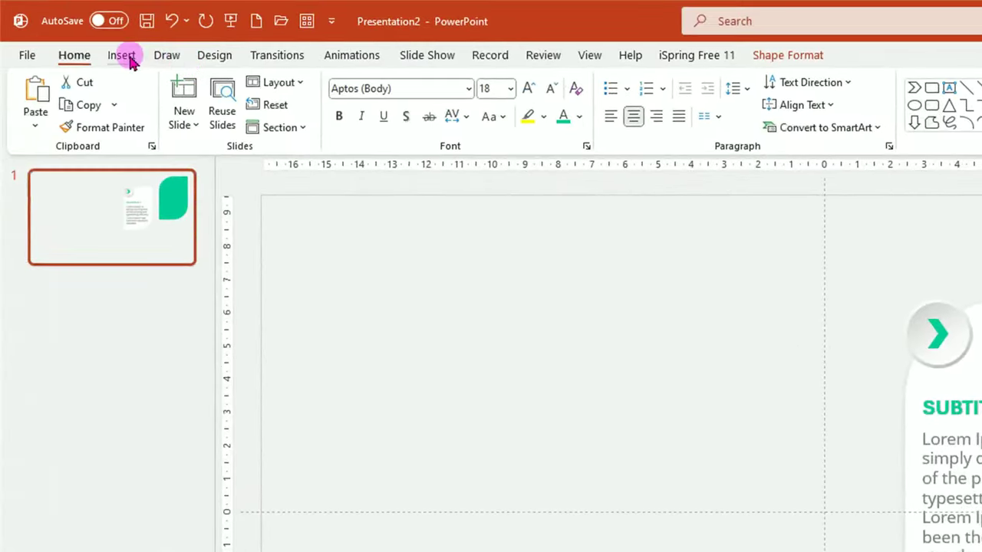
click(122, 55)
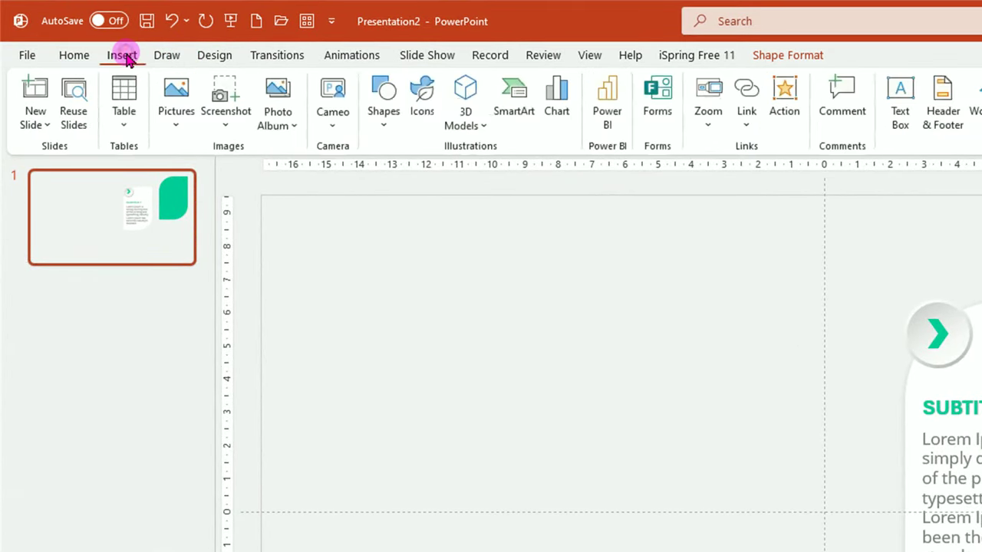
Draw a fully rounded 1 cm by 4 cm pill near the teal shape's bottom, without outline
click(383, 127)
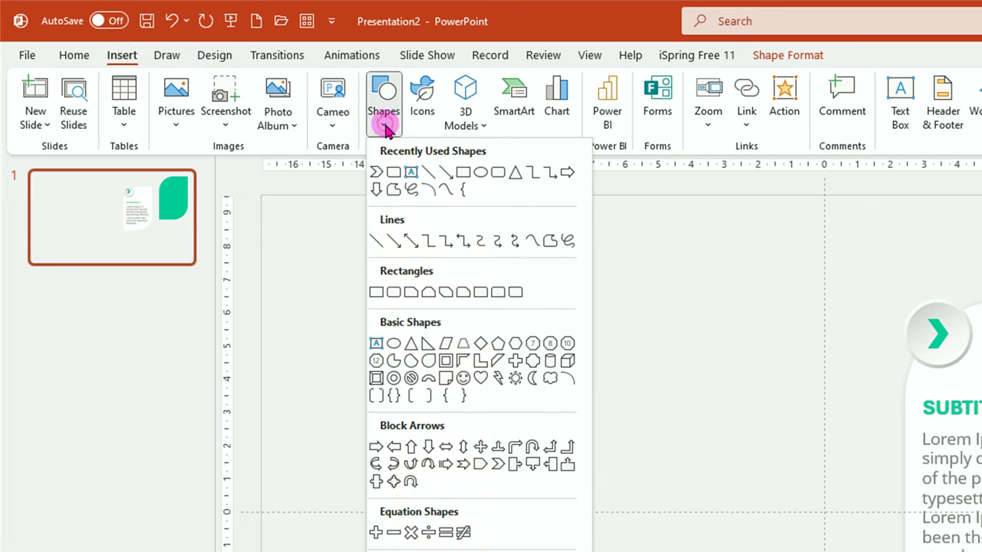
click(392, 293)
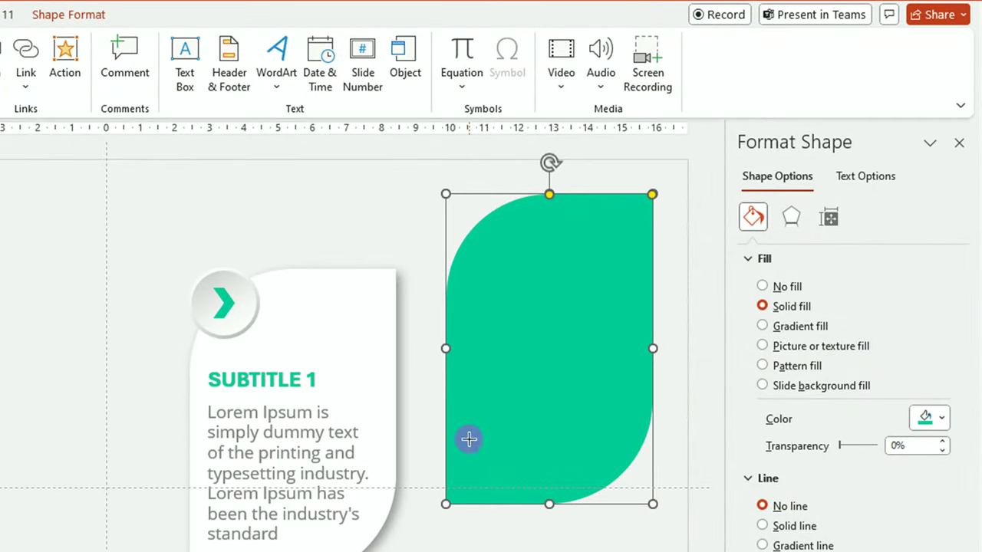
drag(489, 463, 604, 474)
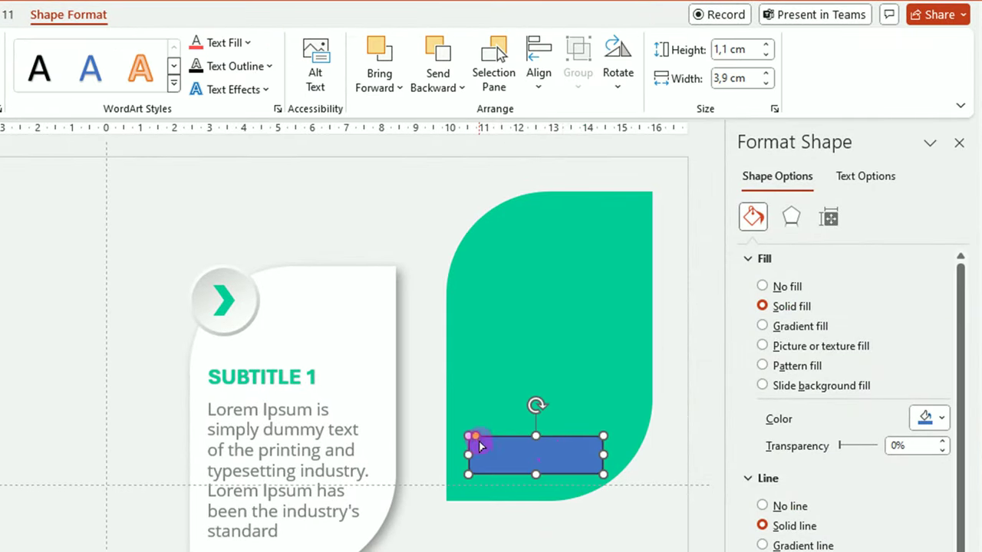
drag(477, 438, 526, 444)
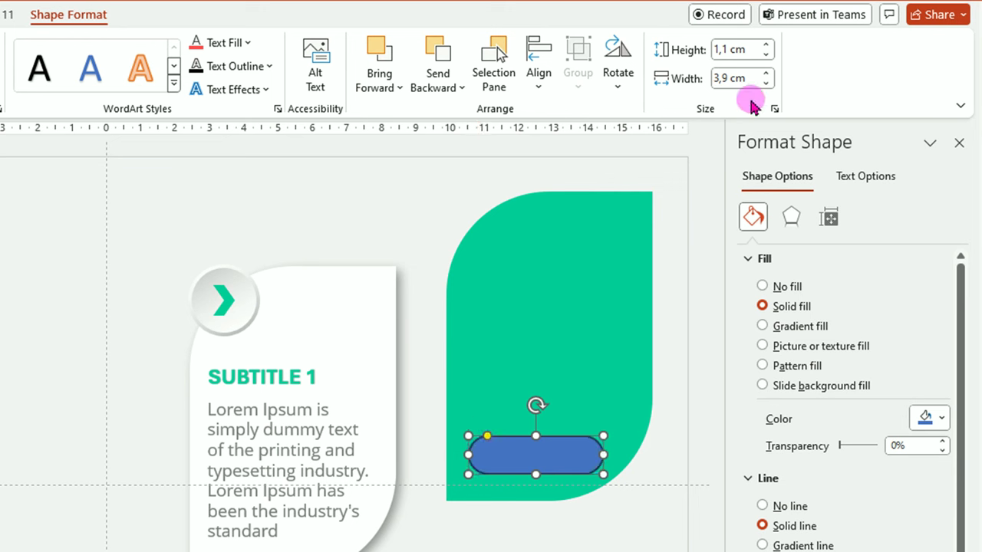
click(765, 54)
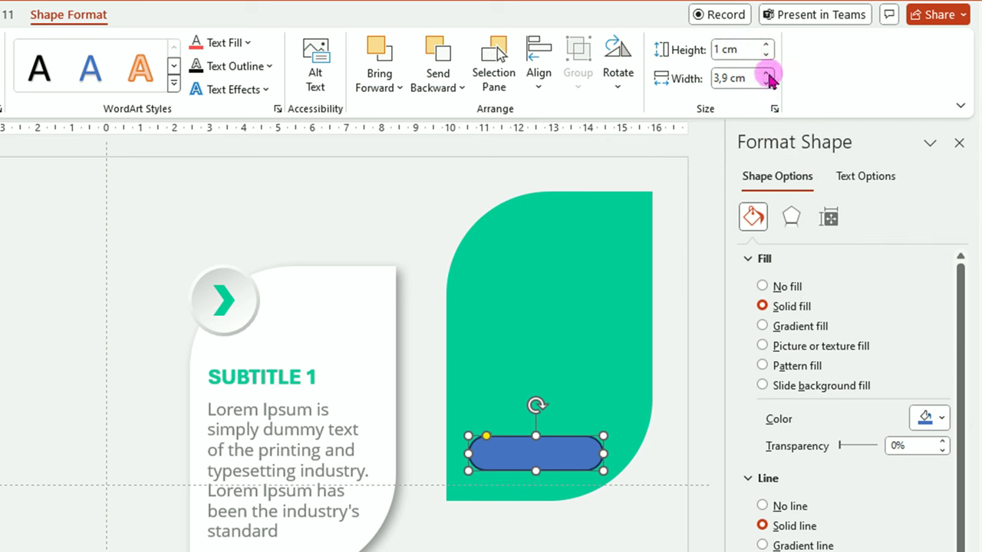
click(766, 74)
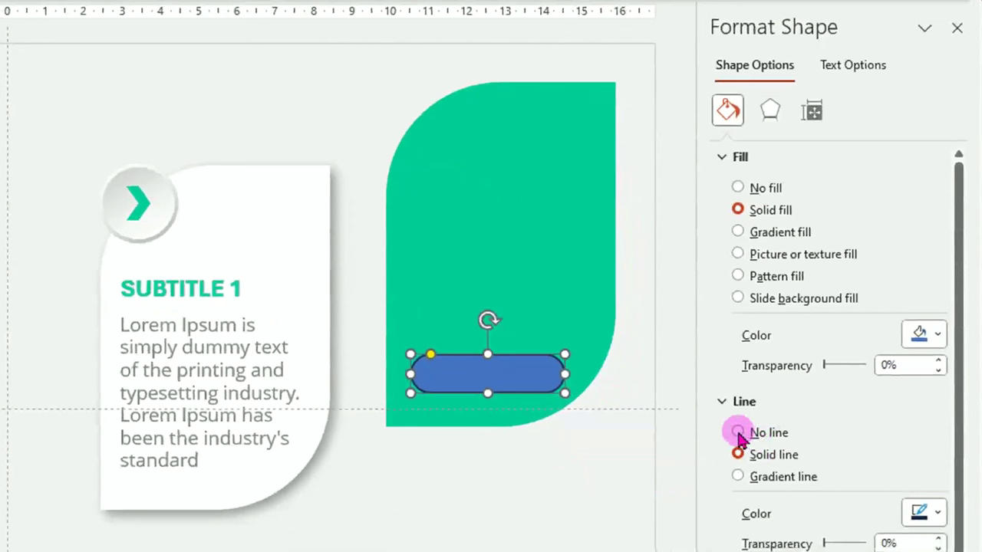
click(738, 432)
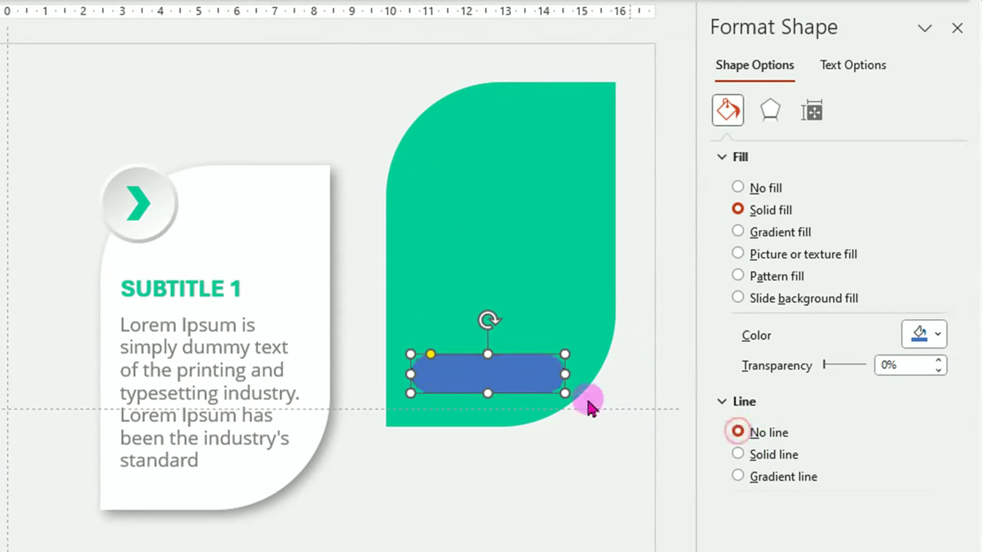
Fill the pill white and apply the Inside: Bottom Right shadow preset
click(940, 336)
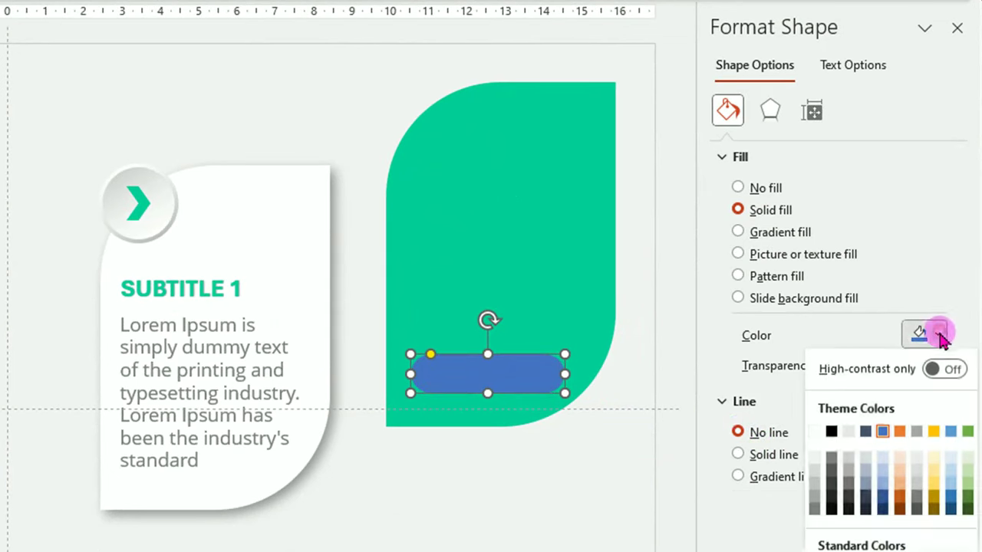
click(814, 433)
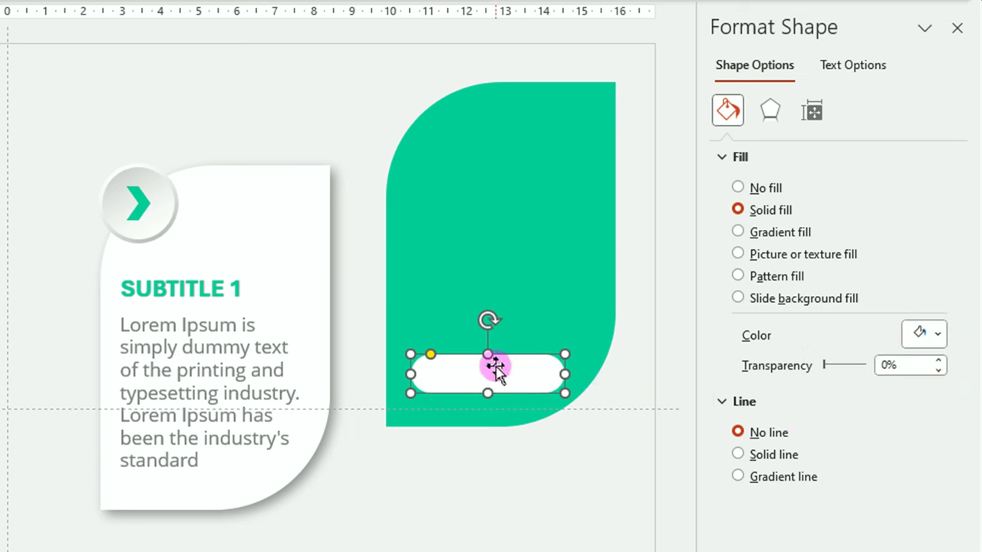
click(771, 113)
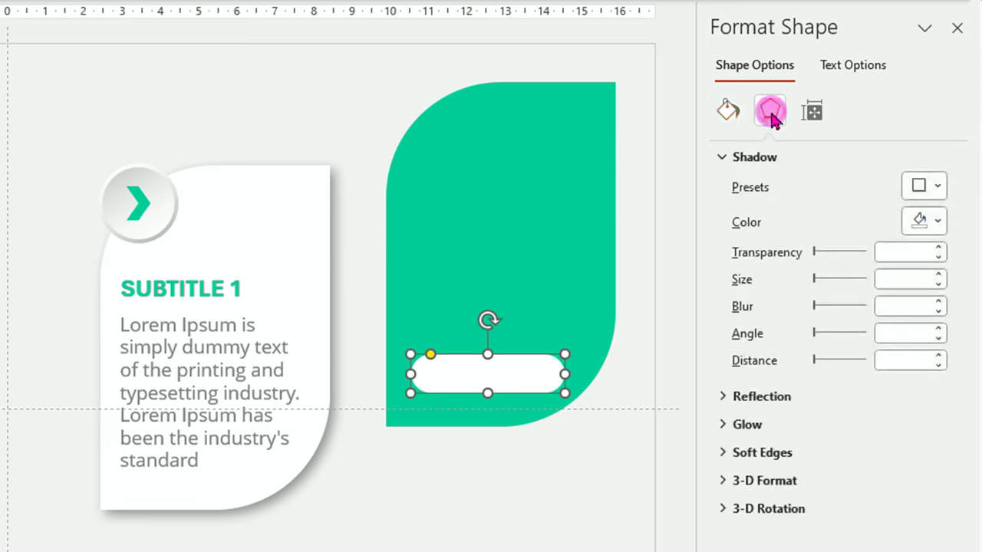
click(937, 187)
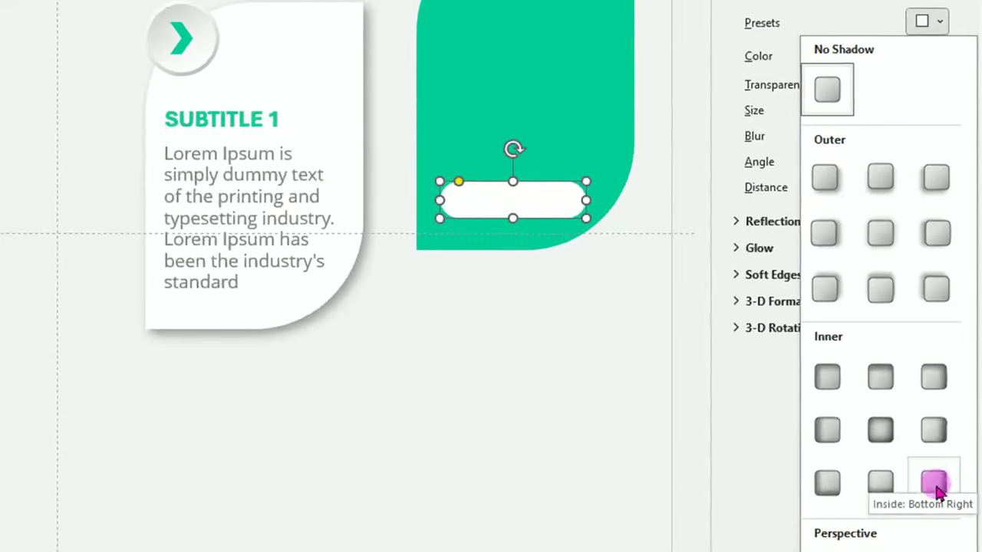
click(935, 481)
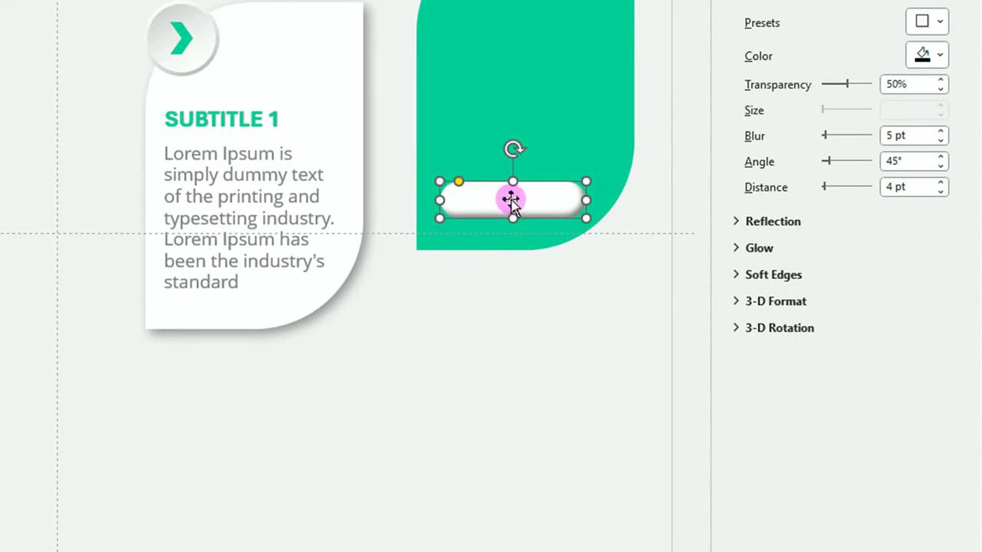
Nudge the pill slightly down and reduce the shadow distance to 2 pt
drag(511, 200, 501, 215)
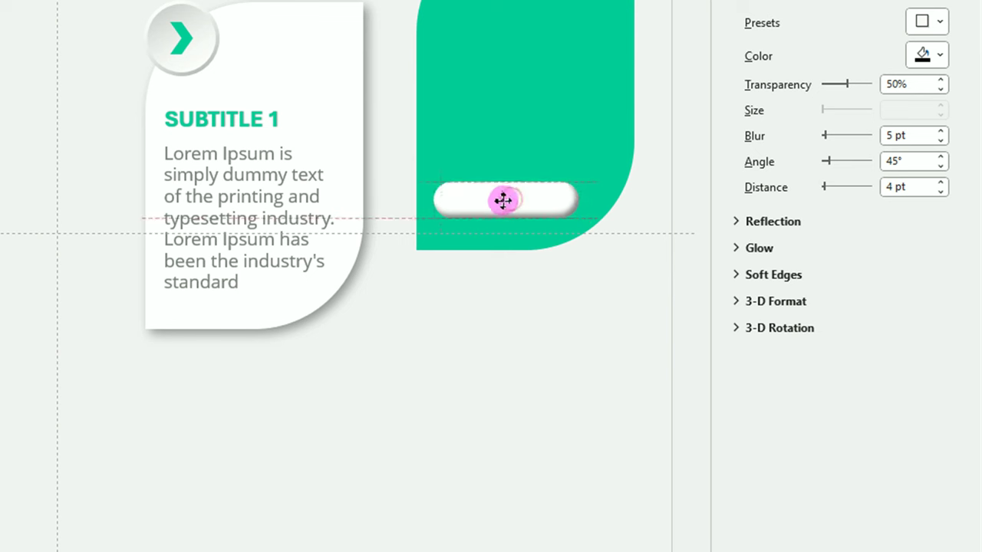
click(940, 192)
click(940, 192)
click(526, 220)
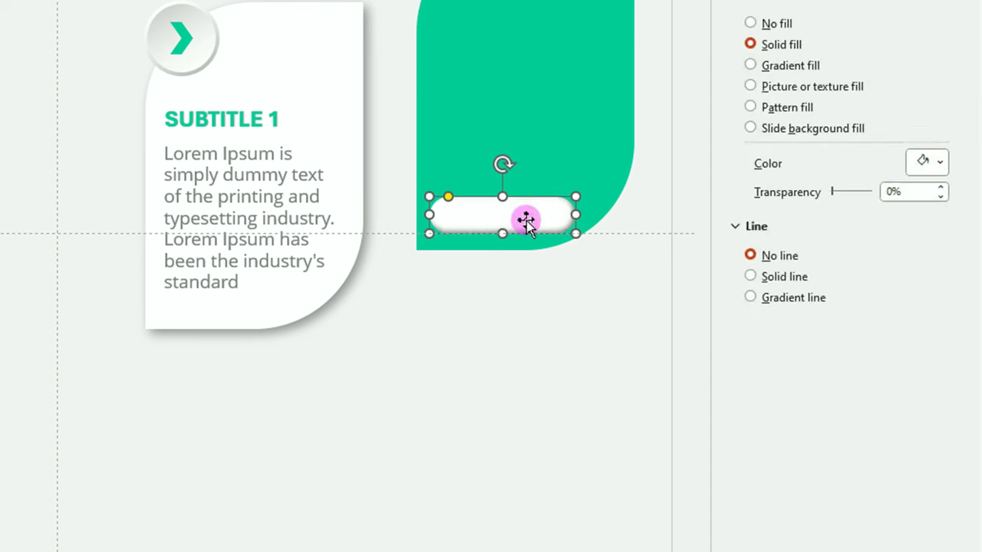
click(252, 113)
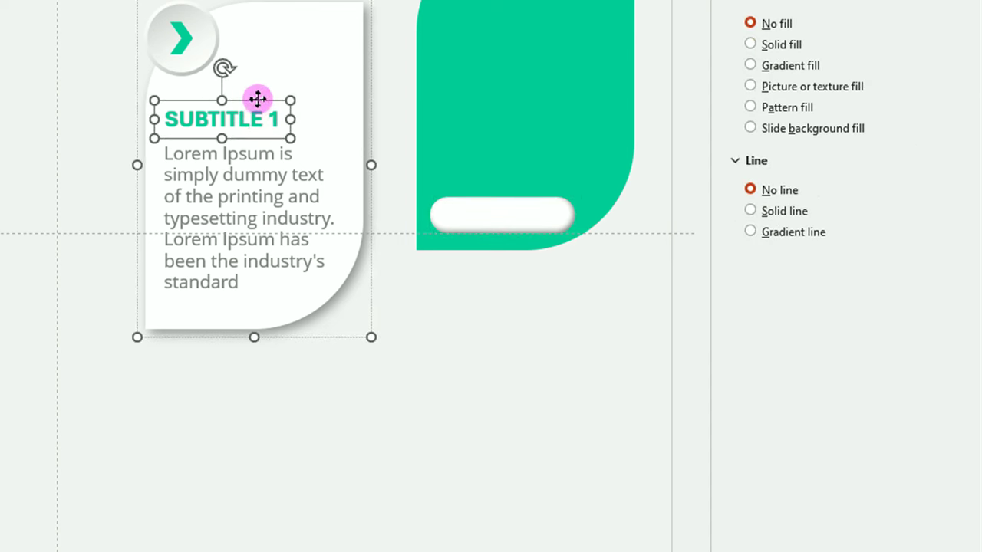
Copy the SUBTITLE 1 text box onto the white pill and retype it as 'YOUR TEXT'
key(ctrl+c)
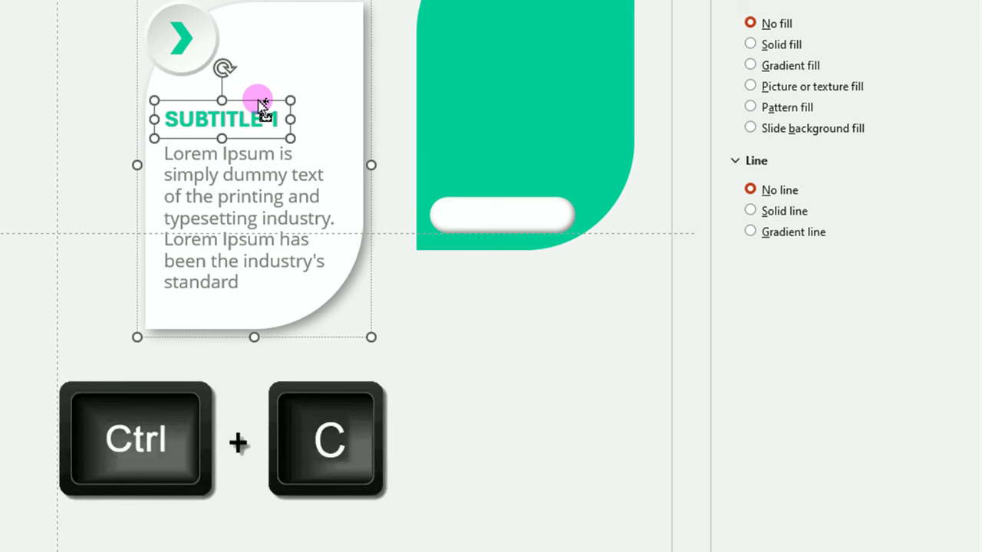
key(ctrl+v)
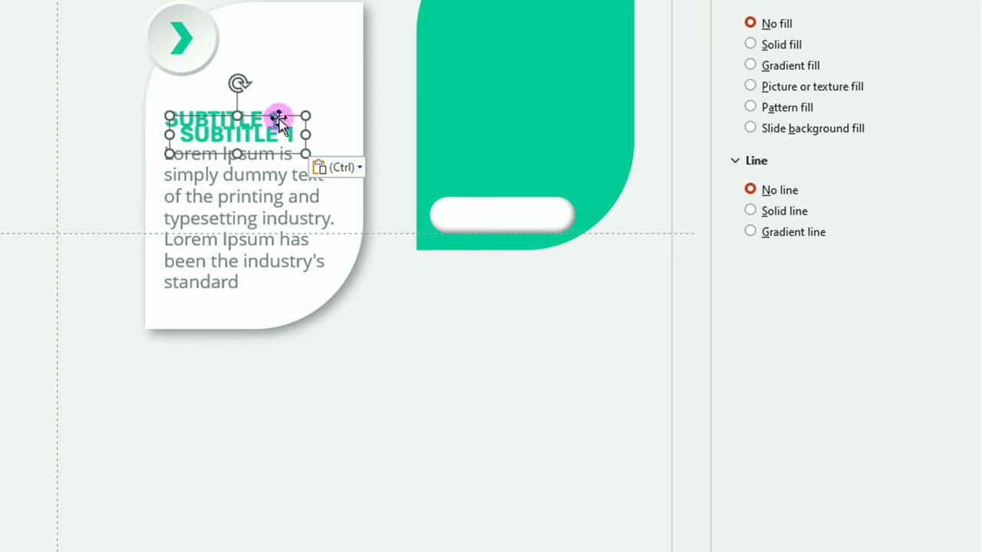
drag(276, 117, 532, 197)
drag(454, 215, 542, 215)
key(BackSpace)
text(YOUR TEXT)
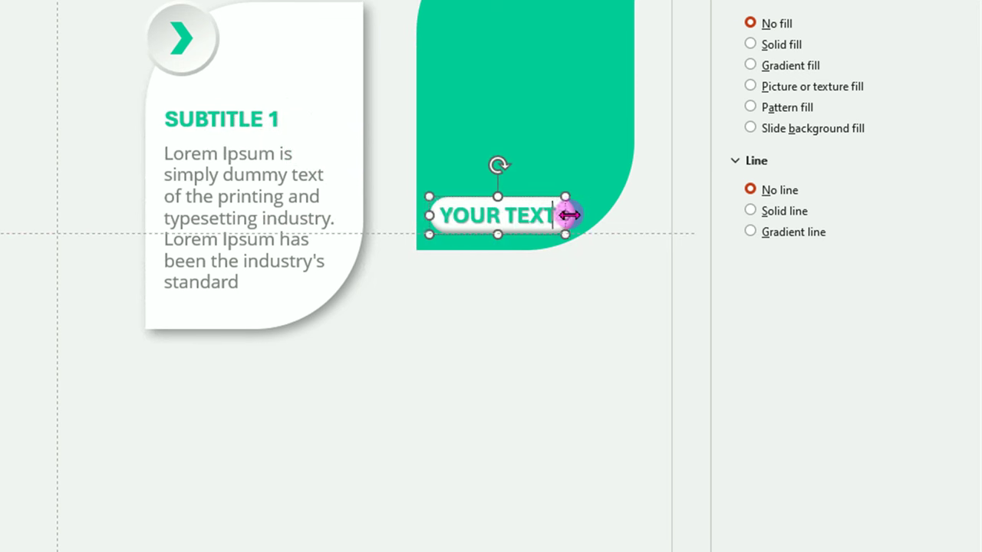
Group the teal leaf shape together with the pill and its YOUR TEXT label
click(525, 235)
click(557, 274)
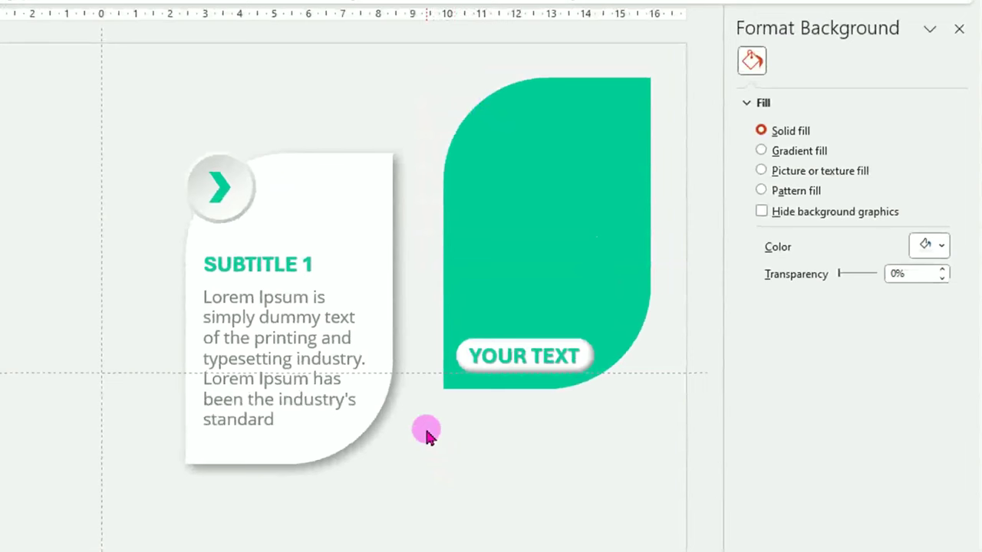
drag(416, 434, 729, 52)
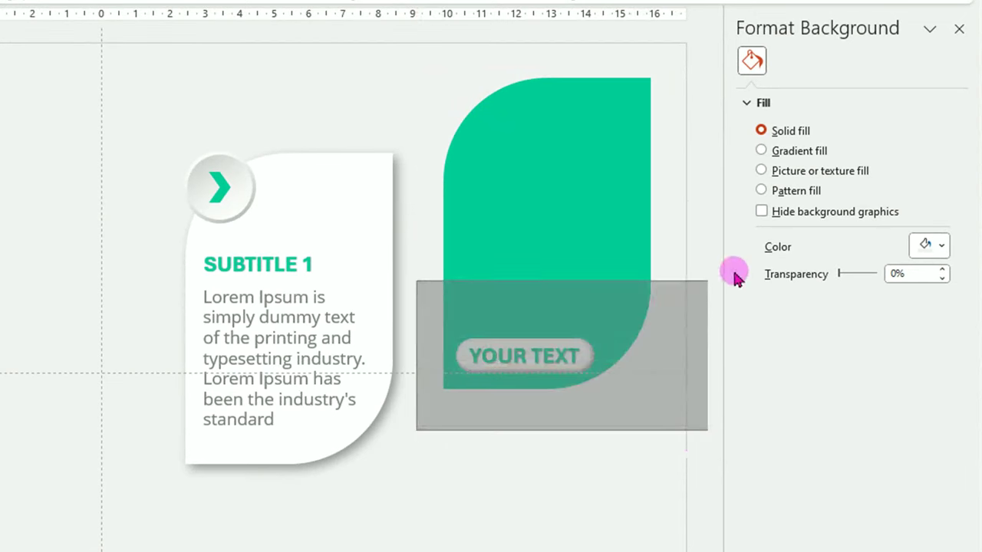
key(ctrl+g)
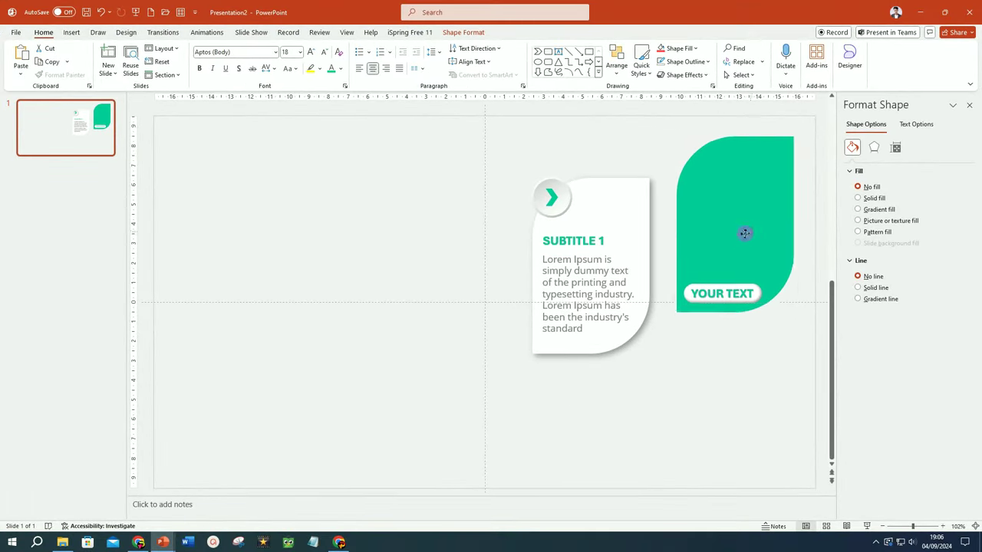
Gather the leaf group, white subtitle card and chevron circle together on the left
drag(744, 233, 310, 248)
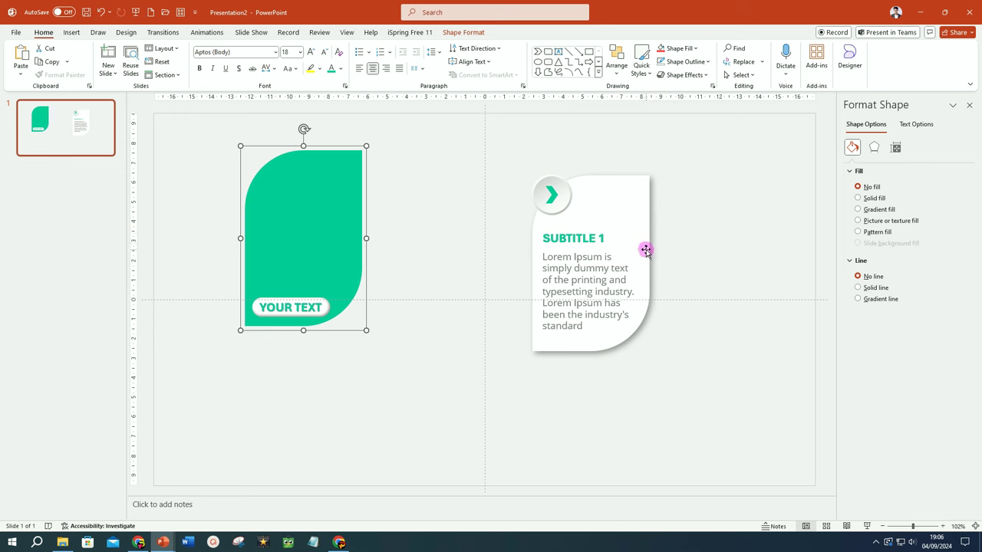
drag(646, 250, 342, 180)
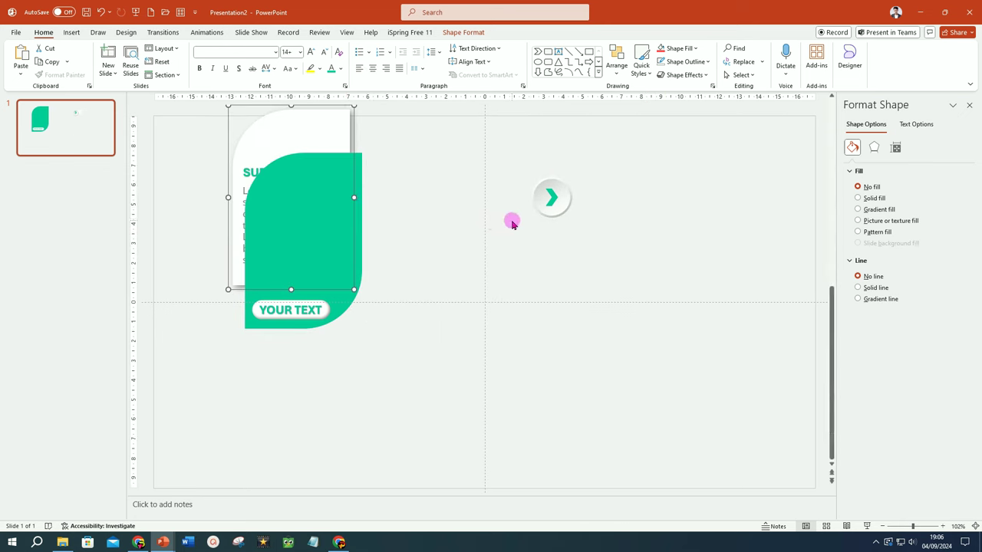
drag(555, 217, 258, 144)
Send the green leaf group behind the white card
scroll(427, 186, up, 1)
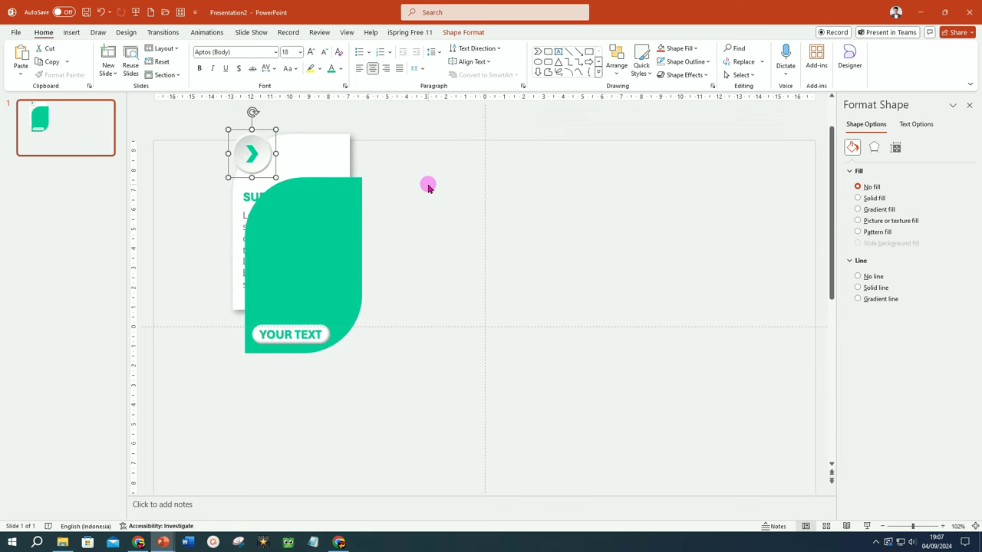
click(341, 227)
scroll(340, 227, down, 1)
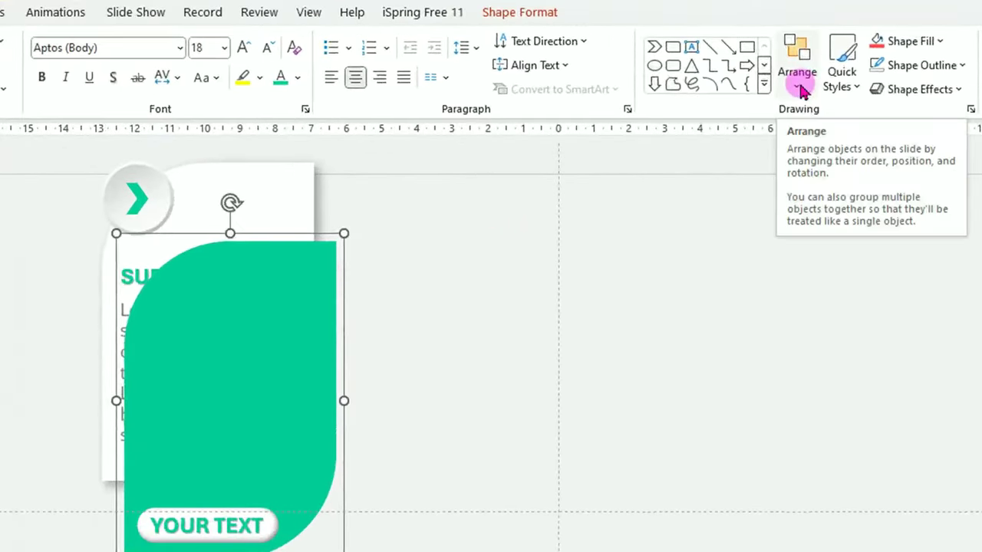
click(799, 86)
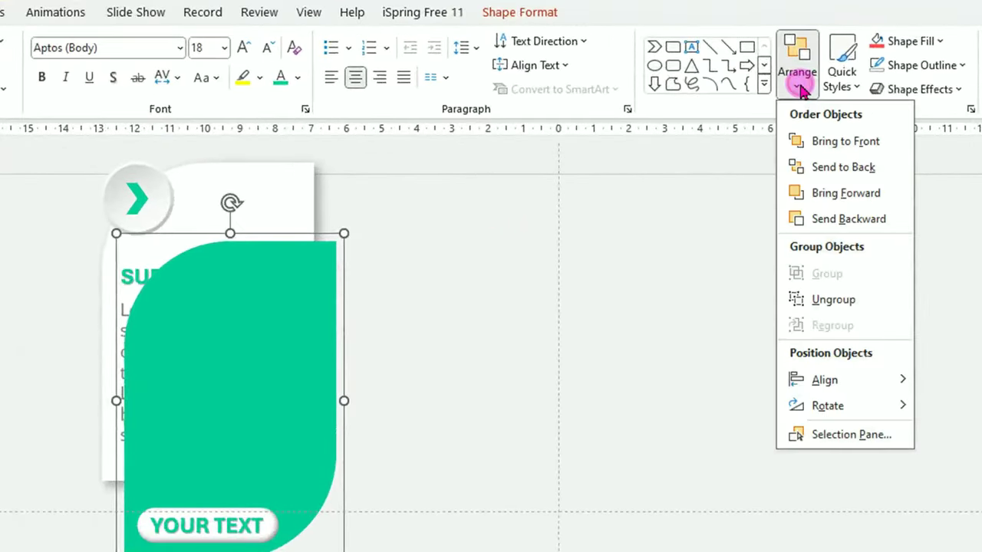
click(842, 169)
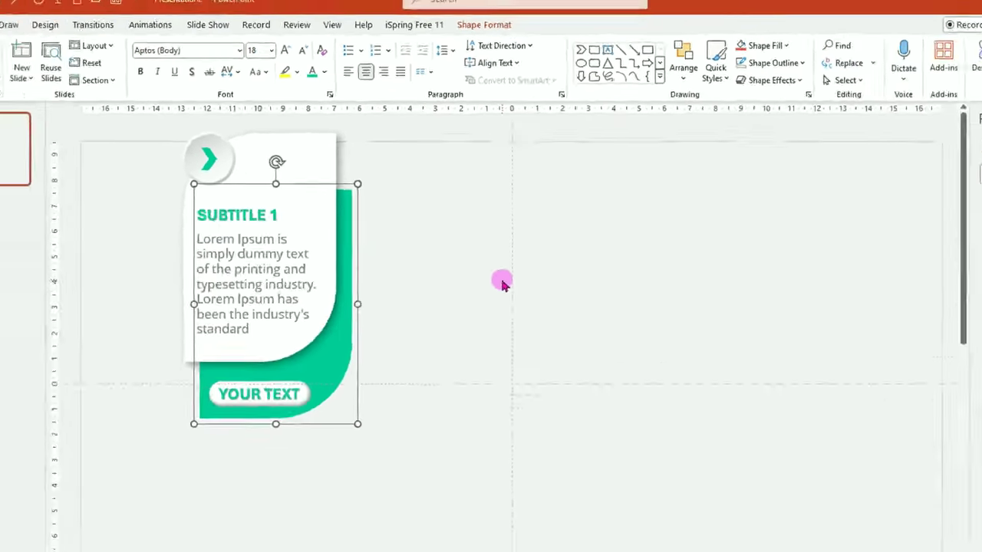
Select the whole assembled card and move it right and down
click(476, 228)
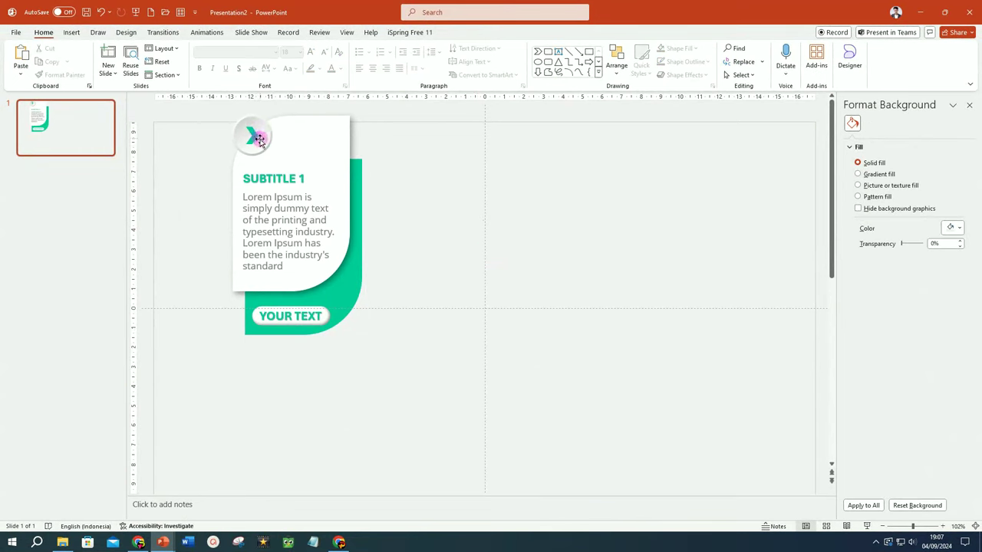
drag(357, 370, 412, 96)
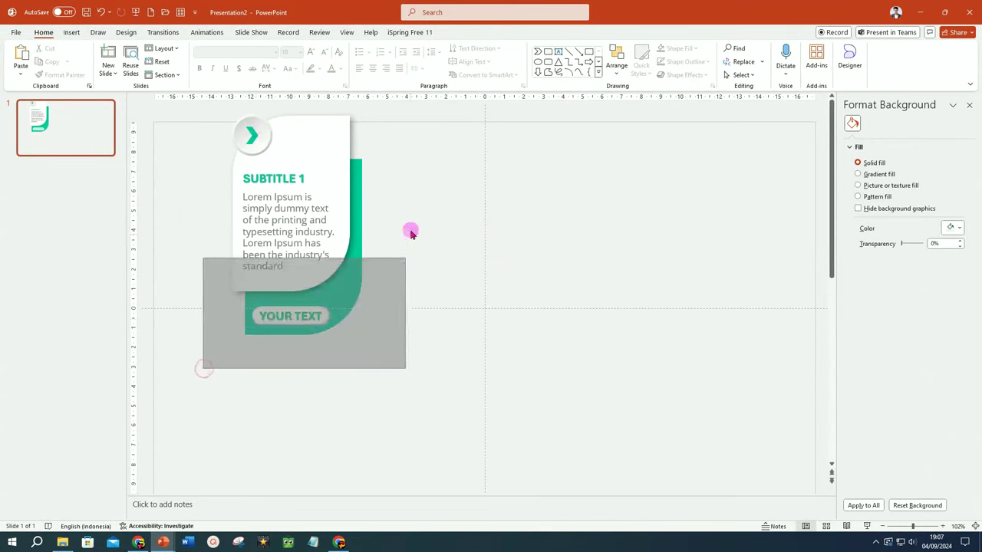
drag(358, 265, 490, 301)
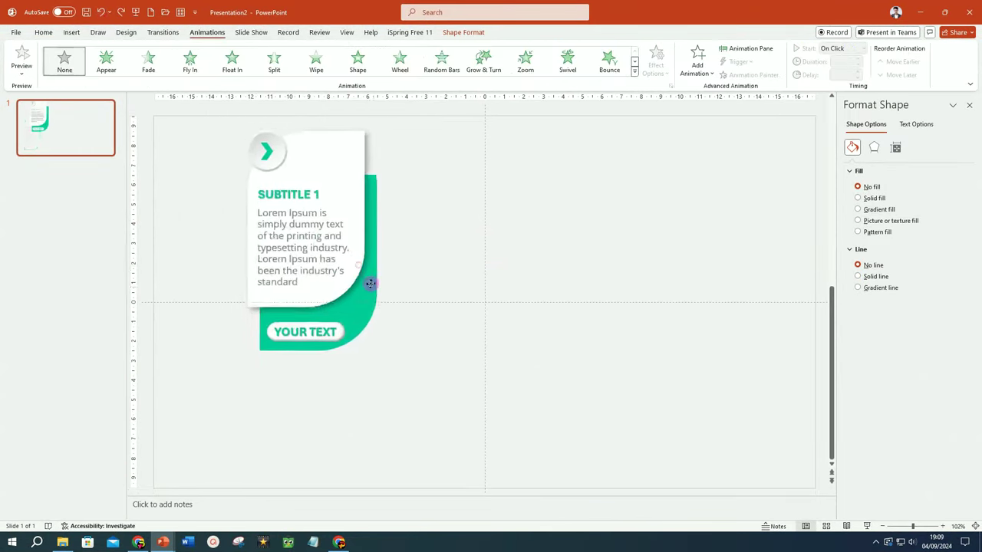
Apply a Float In entrance to the white subtitle card, starting After Previous
click(597, 216)
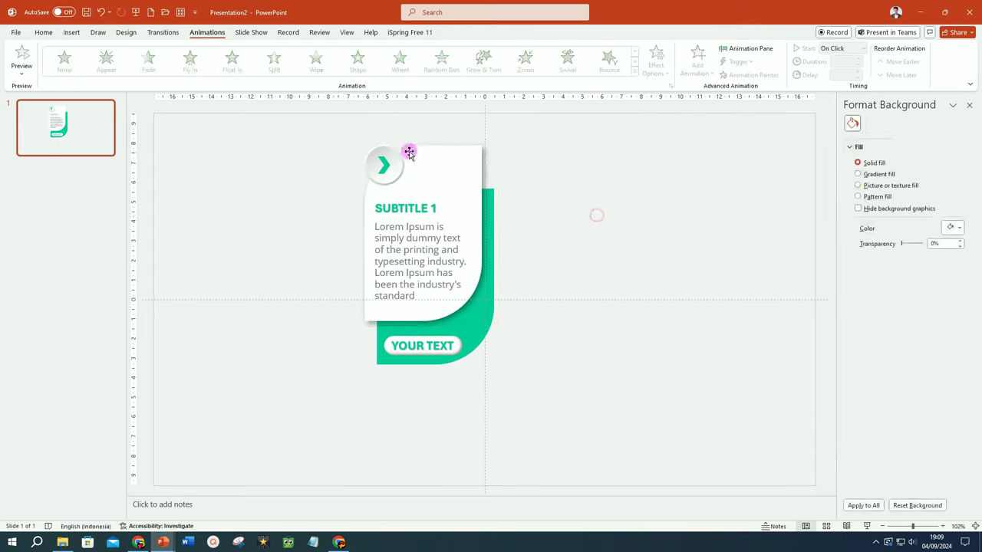
double_click(458, 155)
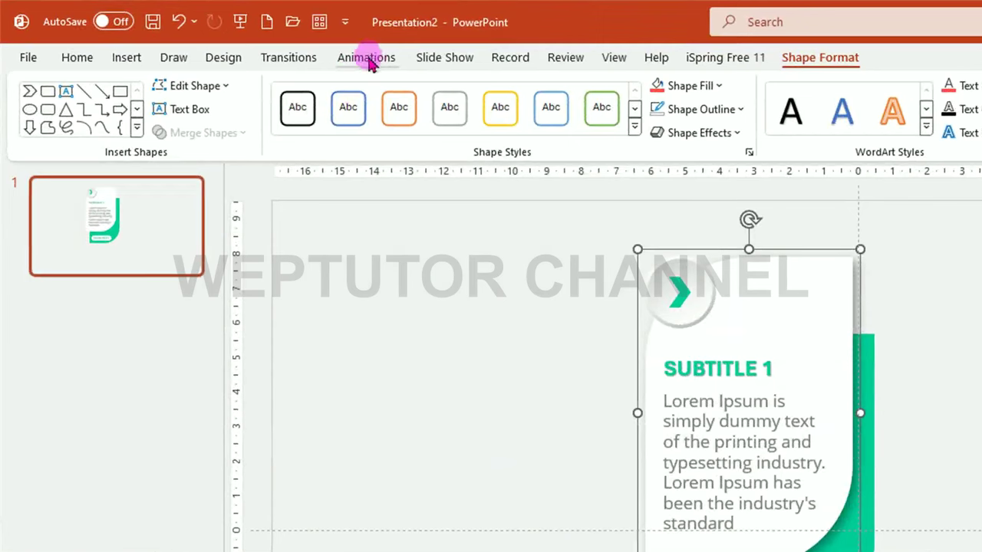
click(368, 58)
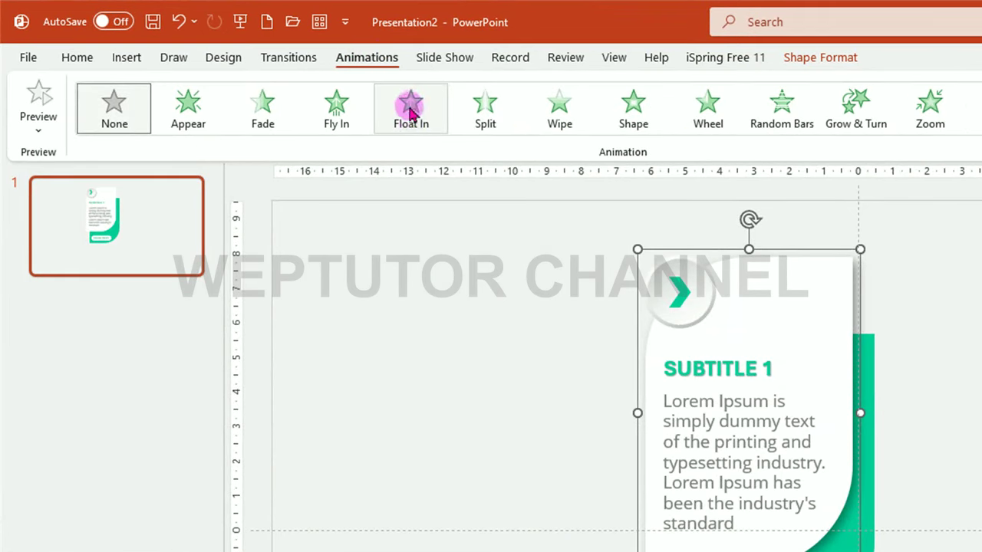
click(412, 117)
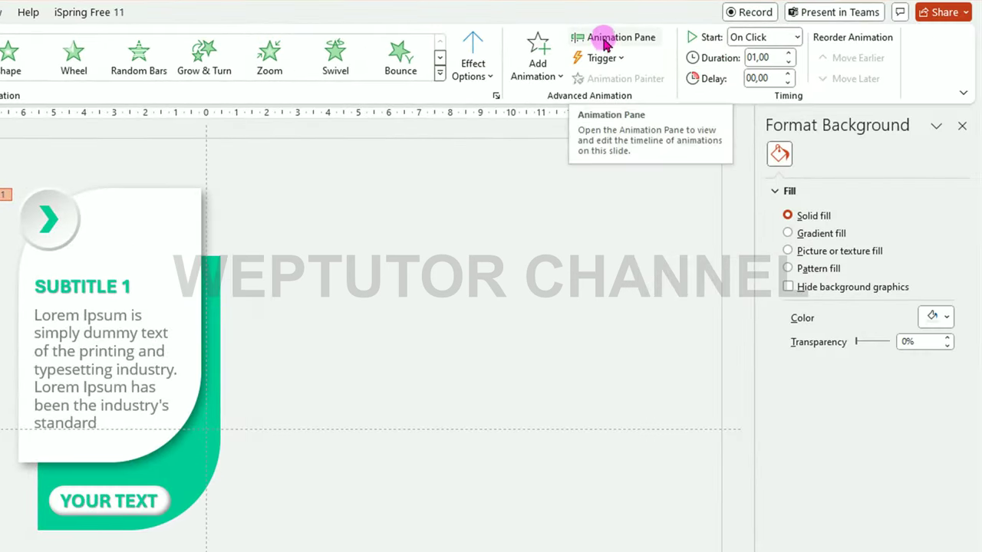
click(605, 42)
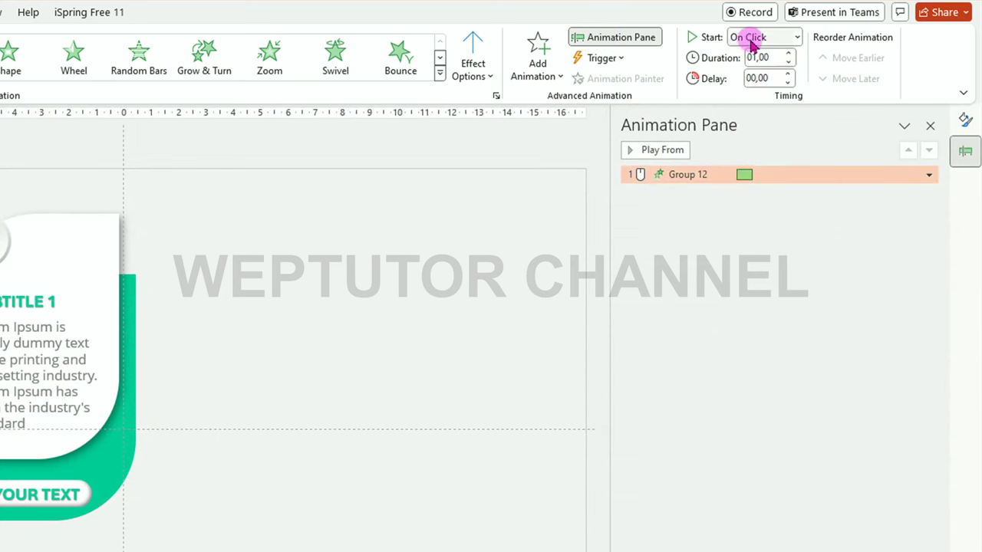
click(797, 37)
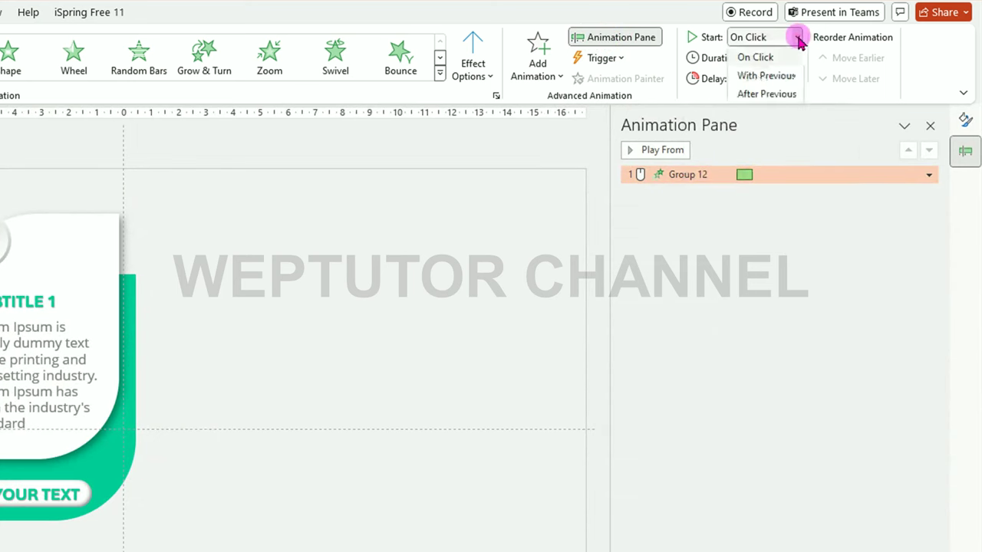
click(781, 93)
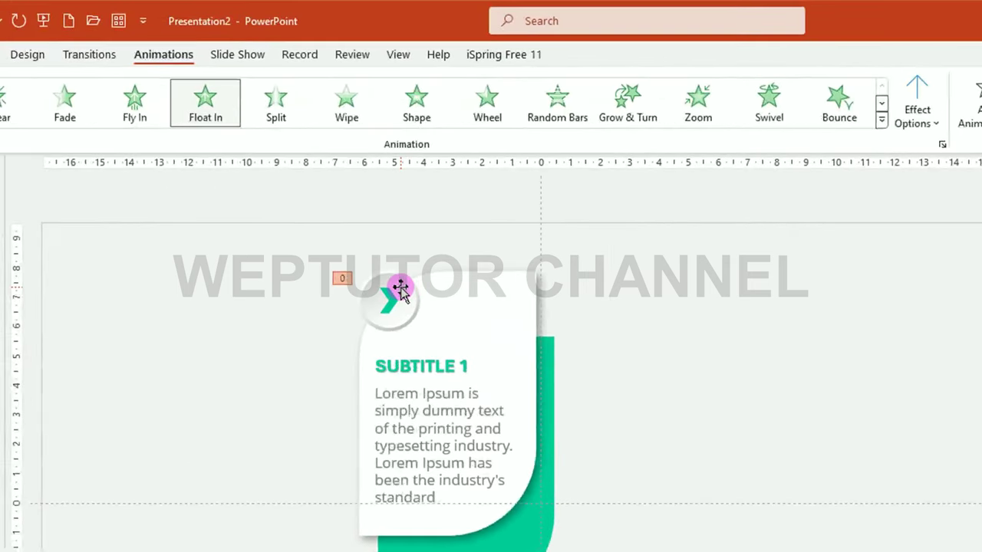
Give the chevron circle a Zoom entrance that starts After Previous
click(400, 289)
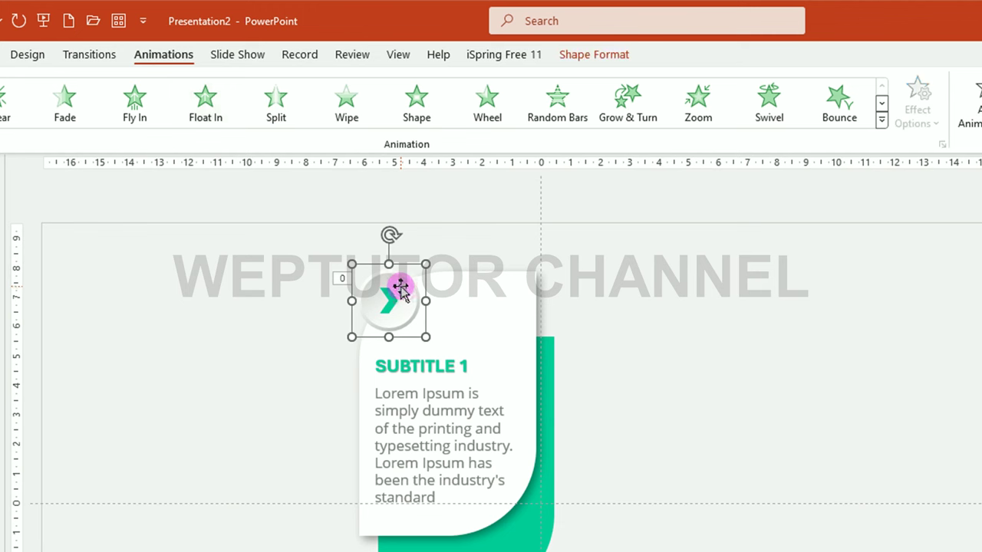
click(701, 104)
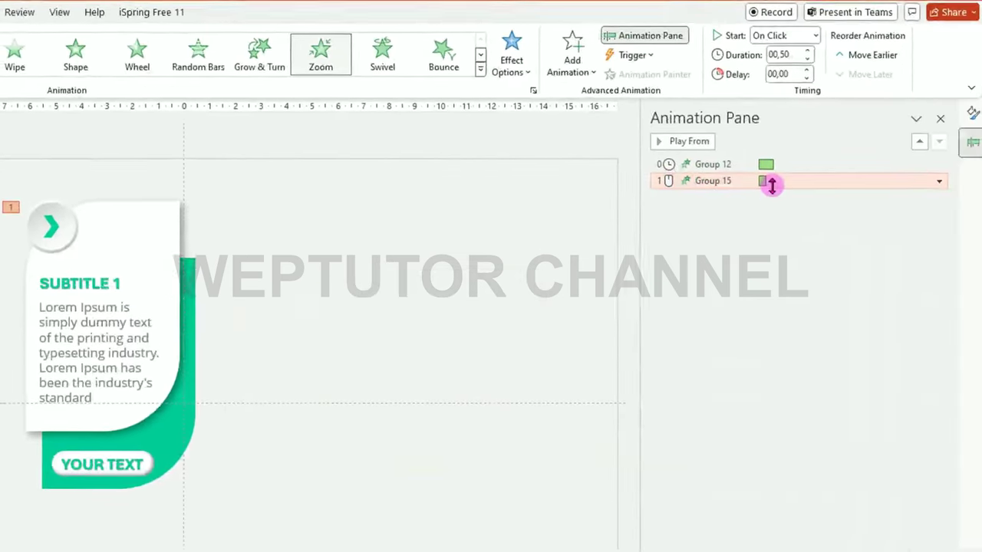
click(811, 36)
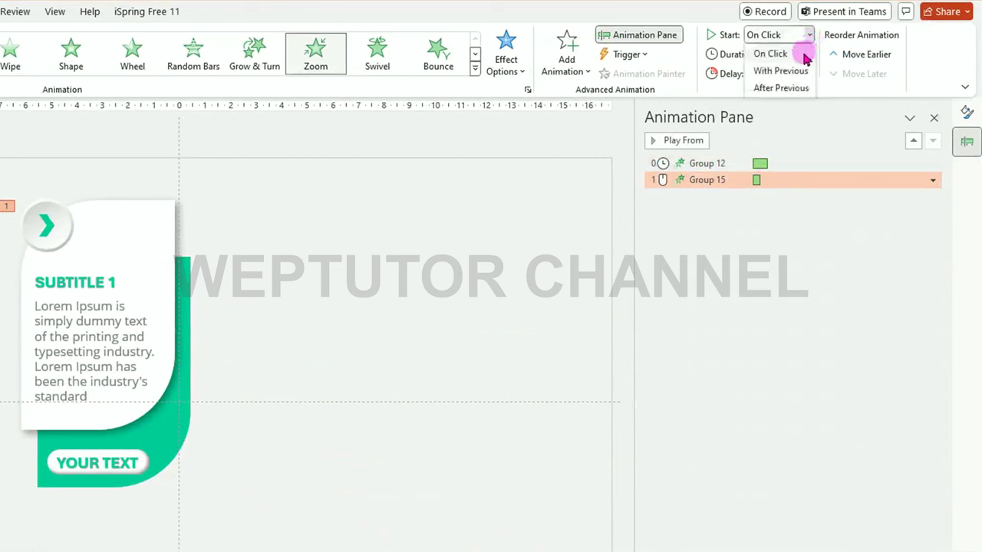
click(782, 88)
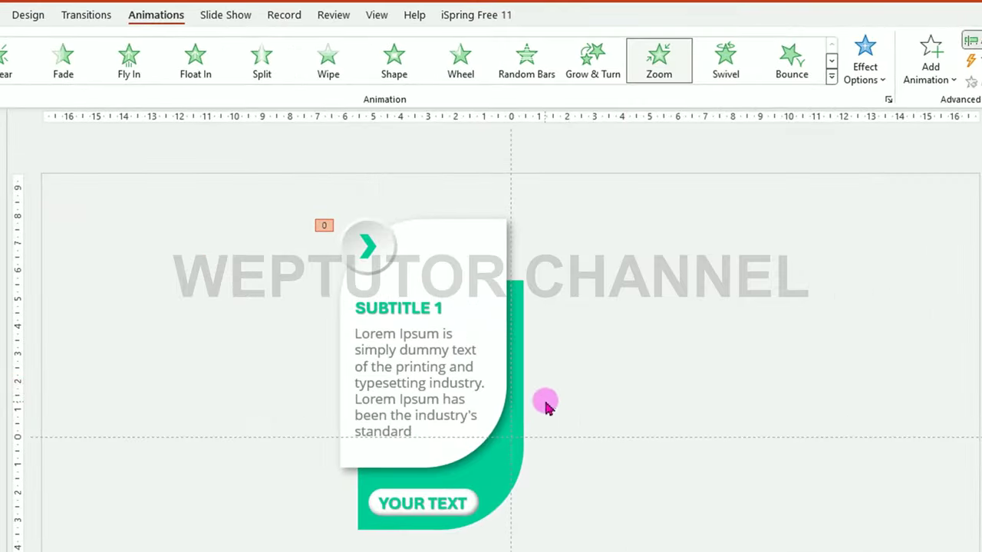
click(523, 383)
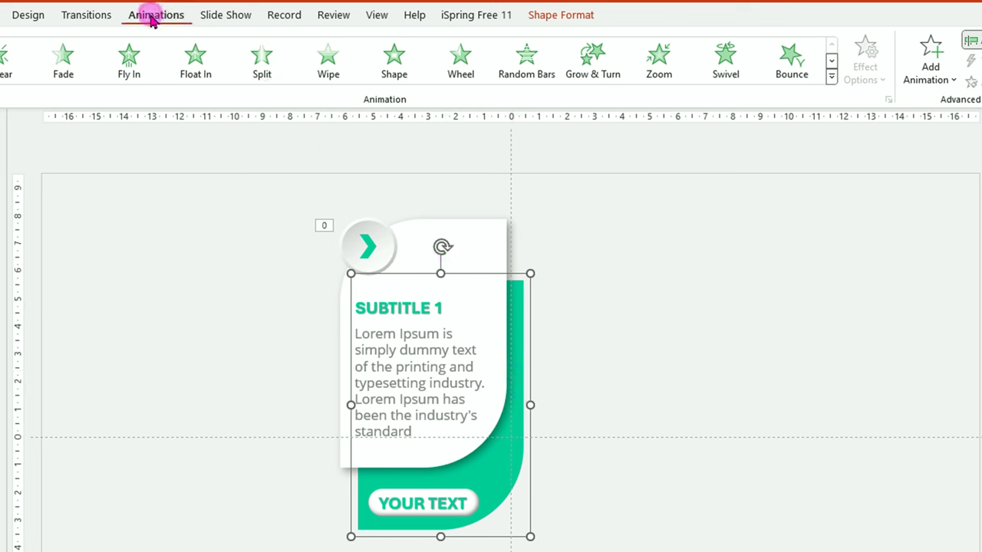
Apply Float In with Float Down direction to the green leaf, starting With Previous
click(195, 64)
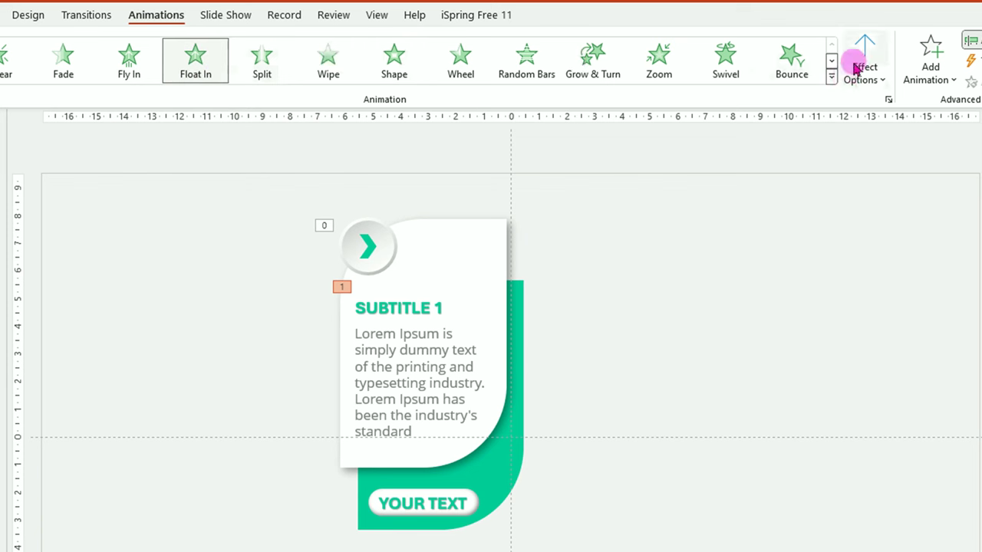
click(881, 80)
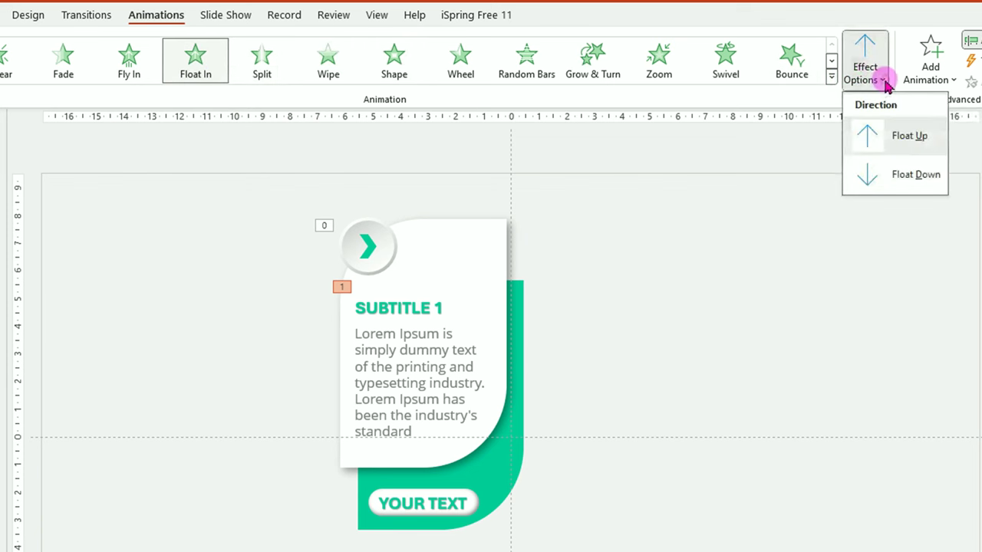
click(895, 175)
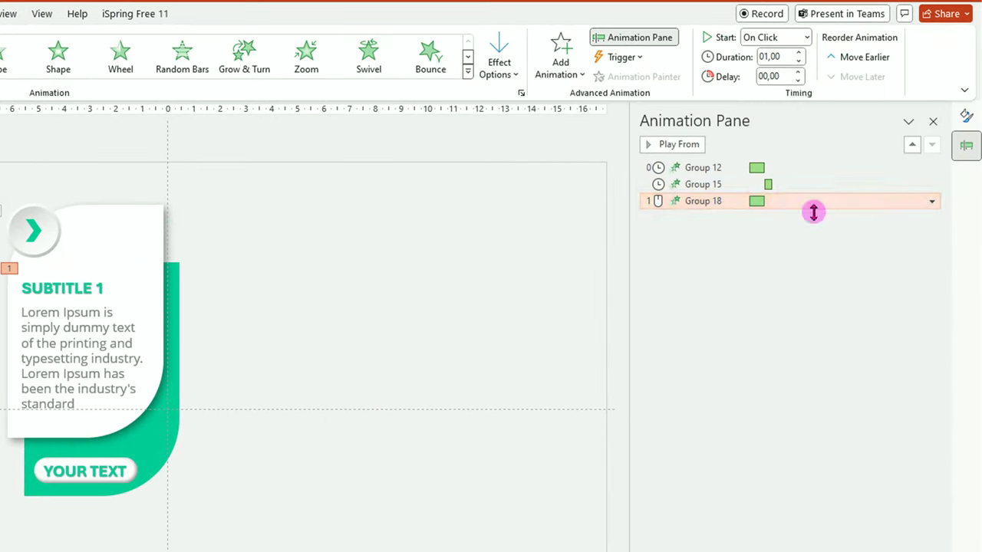
click(807, 39)
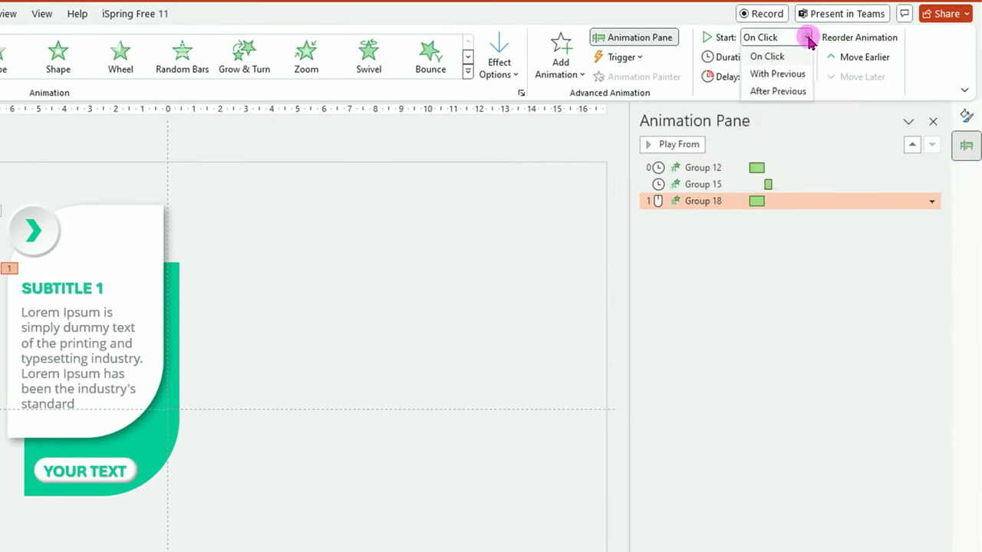
click(771, 74)
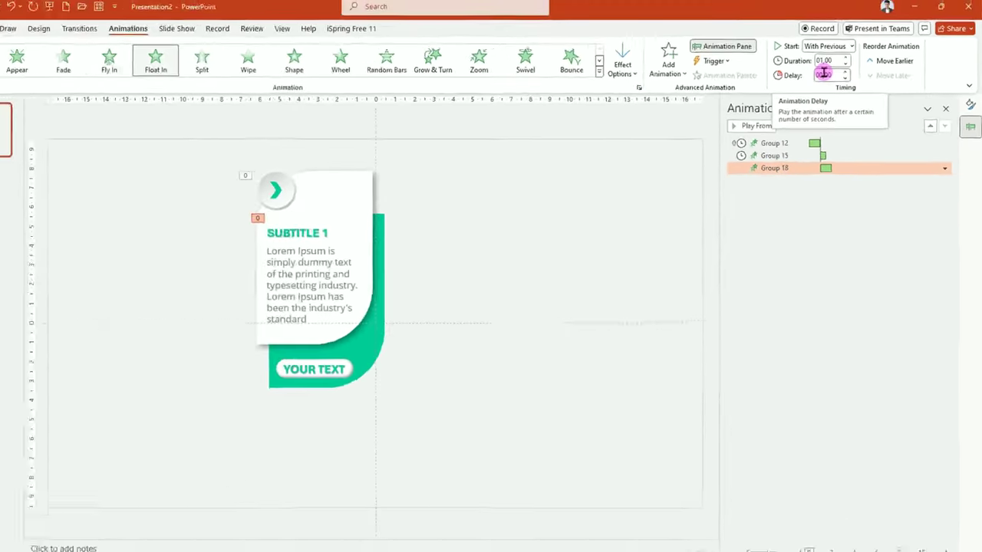
mouse_move(507, 121)
mouse_down()
mouse_move(314, 388)
mouse_move(276, 397)
mouse_up()
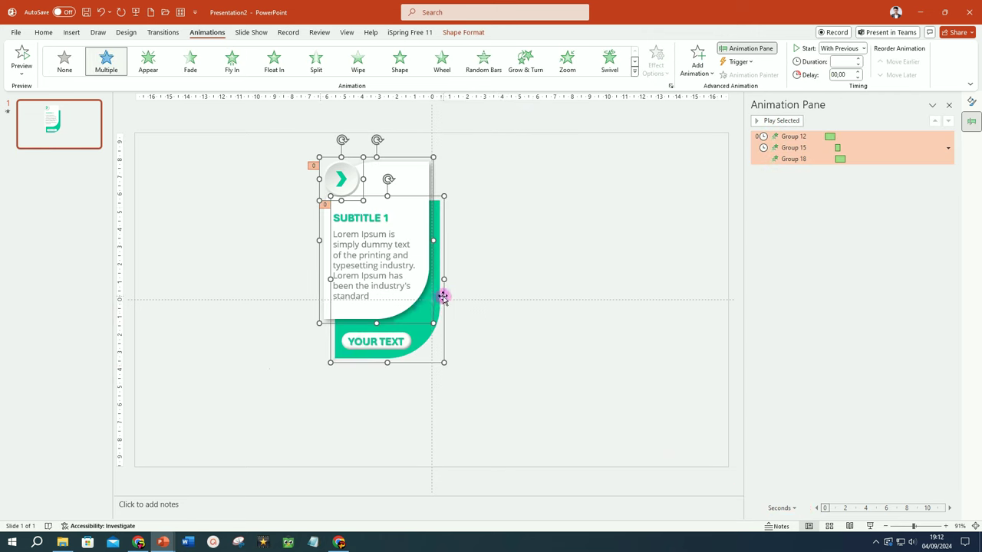
Move the card to the left and Ctrl+Shift-drag copies rightward until four cards sit in a row
drag(438, 297, 275, 378)
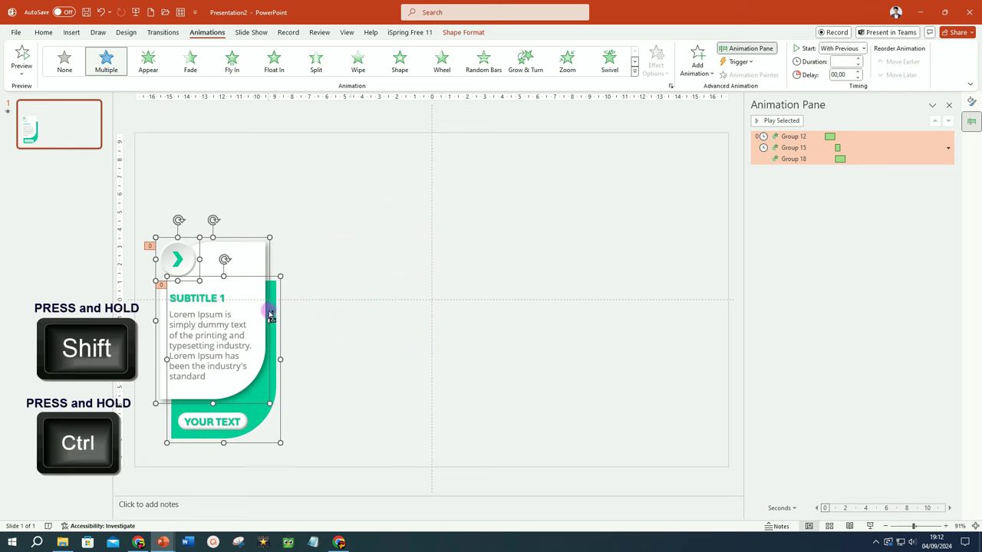
drag(251, 311, 385, 318)
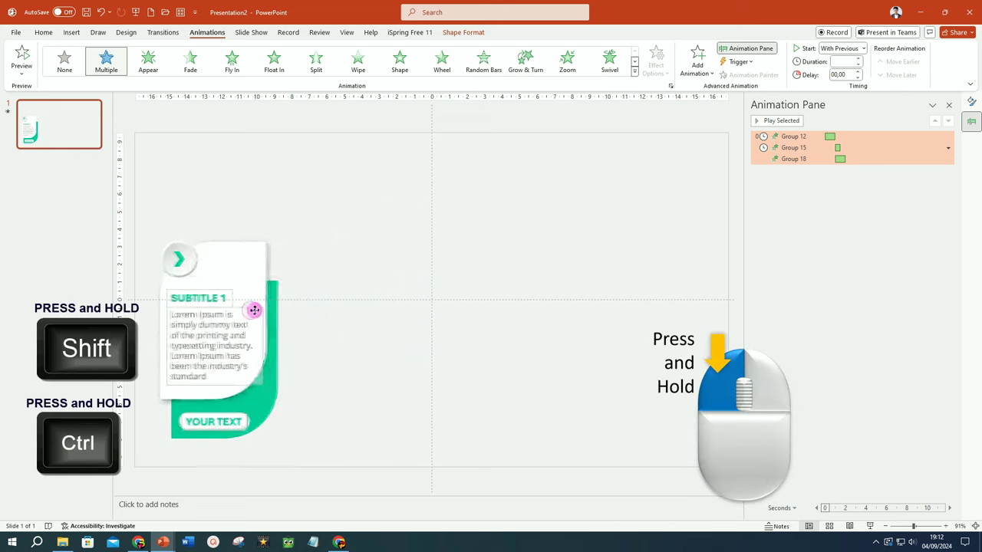
drag(385, 318, 689, 340)
click(622, 481)
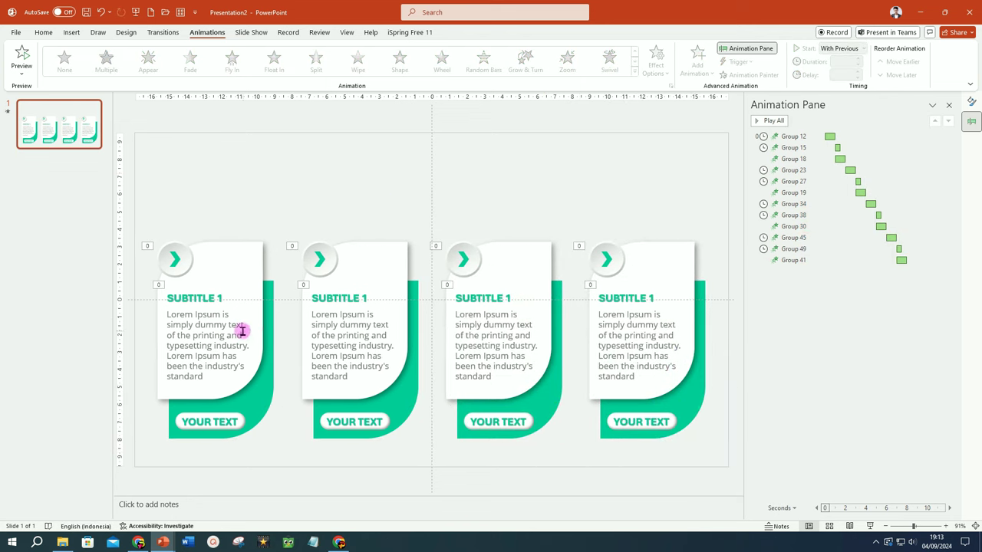
Change the copied cards' headings to SUBTITLE 2, SUBTITLE 3 and SUBTITLE 4
click(363, 298)
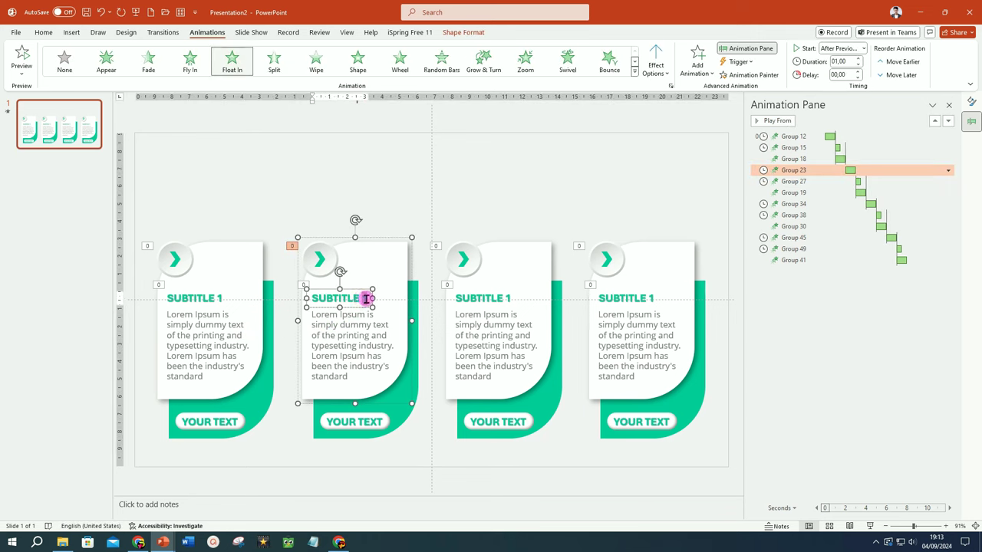
text(2)
click(507, 298)
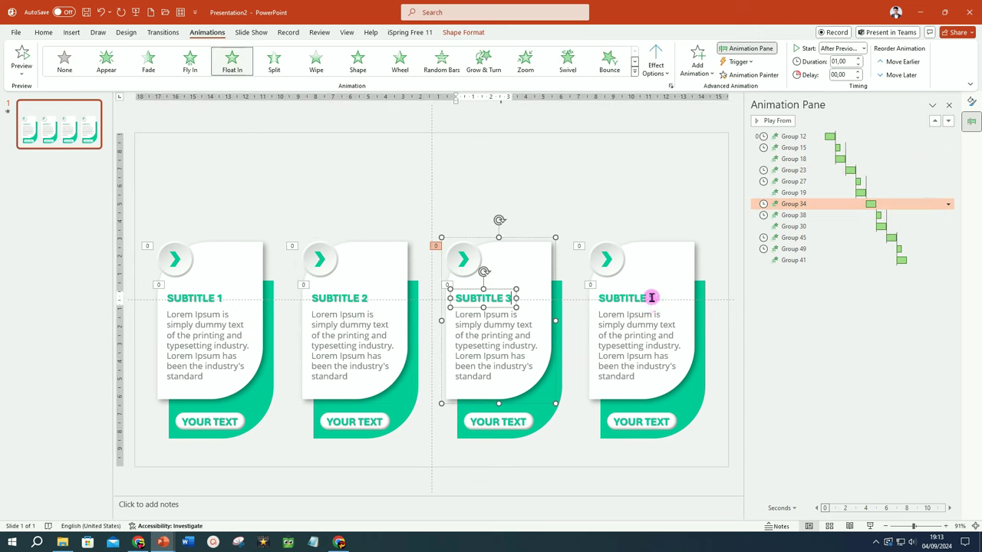
click(652, 297)
click(551, 482)
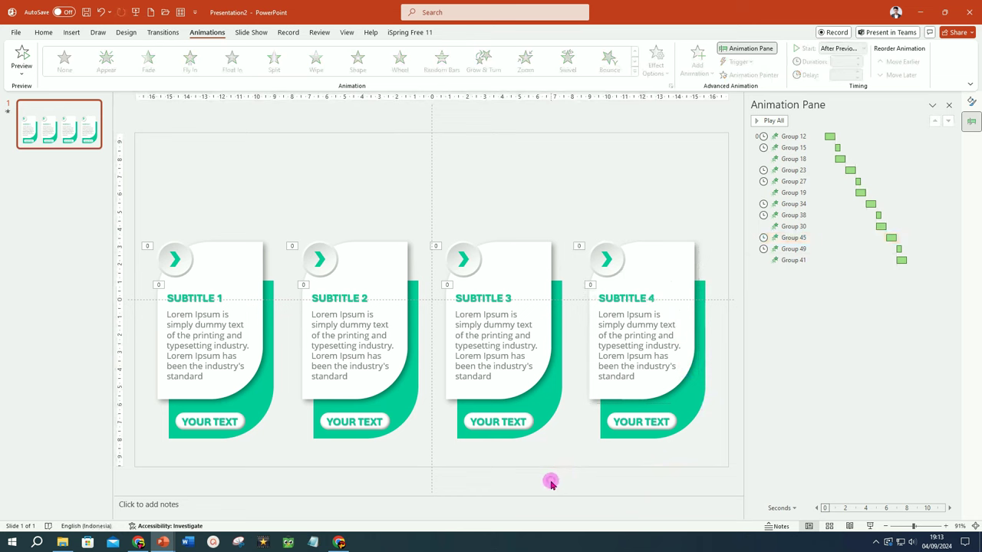
click(408, 402)
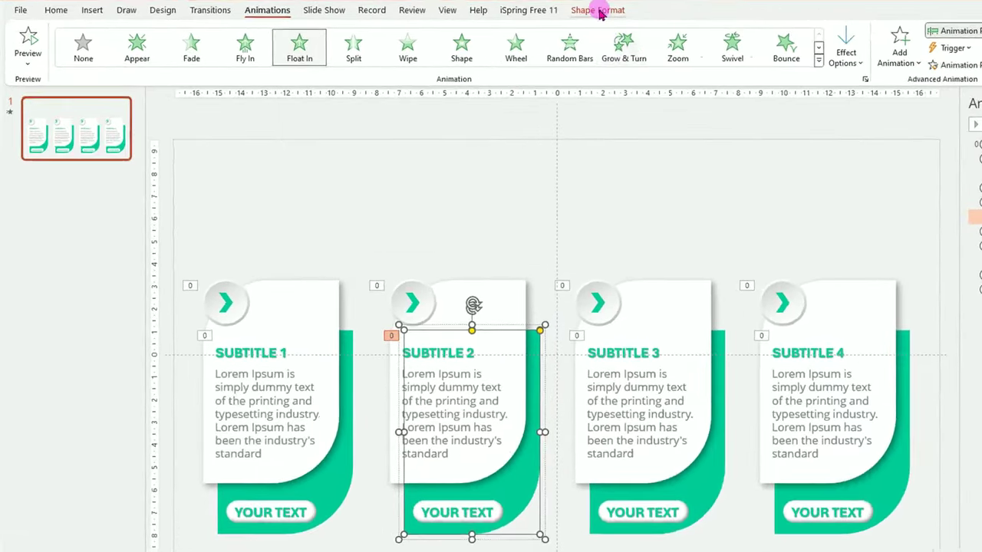
Fill the second card's band with gold and select its arrow
click(599, 10)
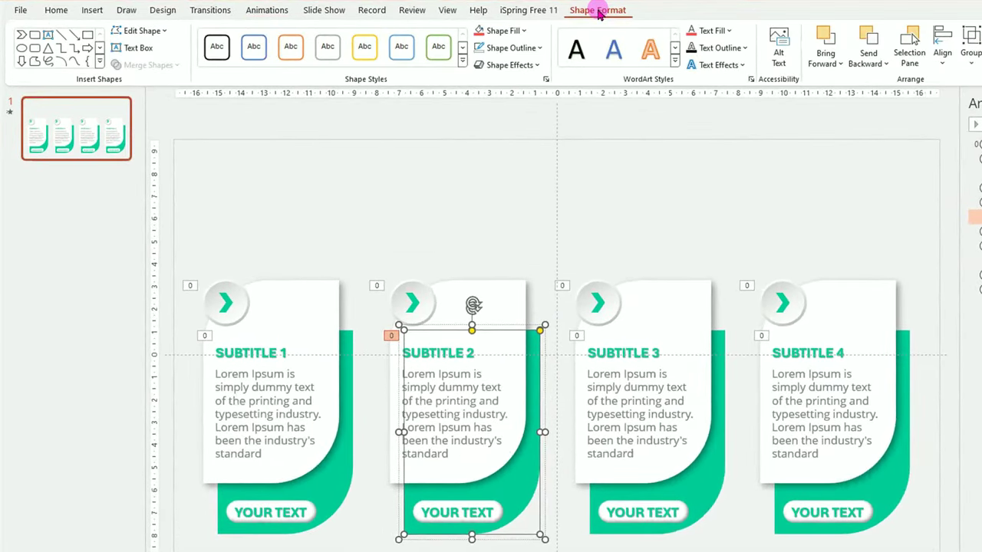
click(524, 30)
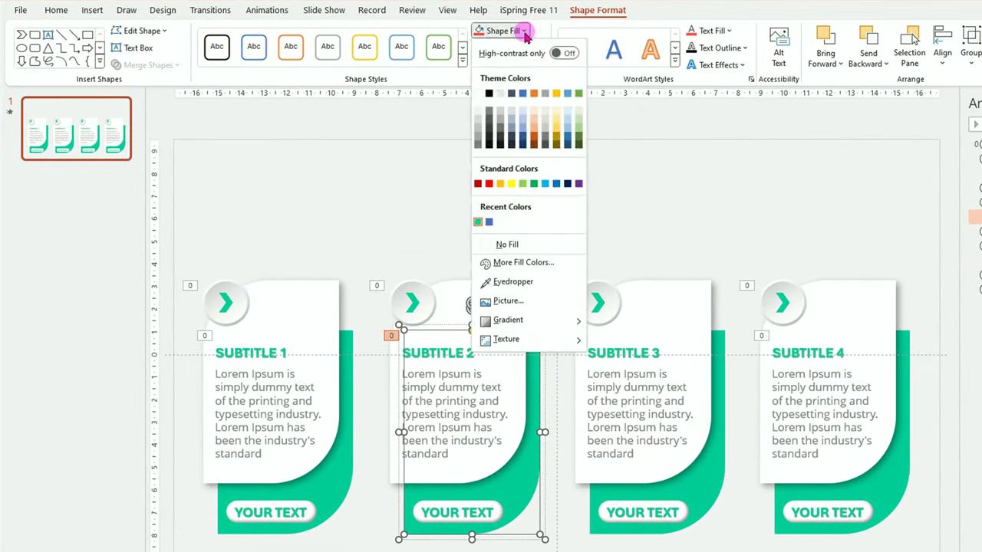
click(500, 185)
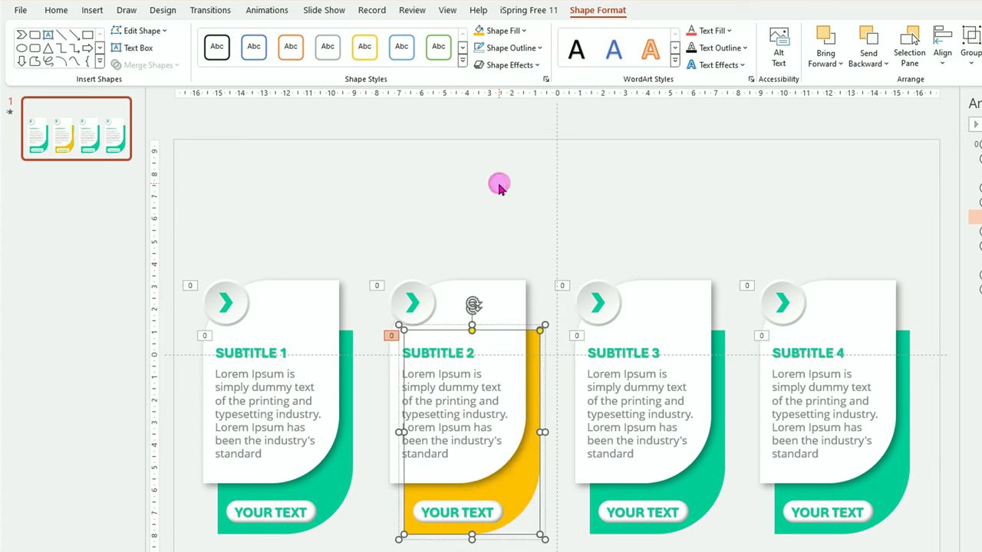
click(414, 304)
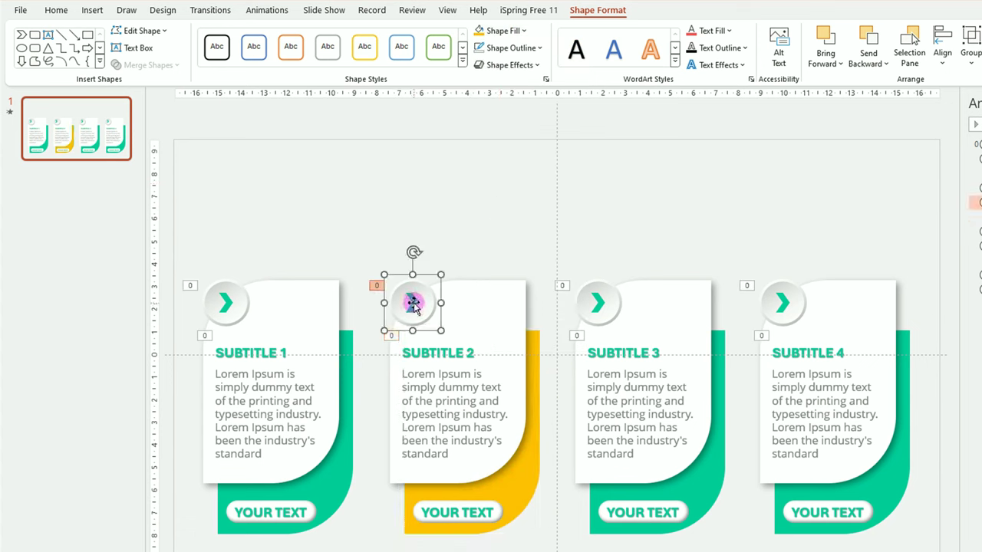
click(413, 305)
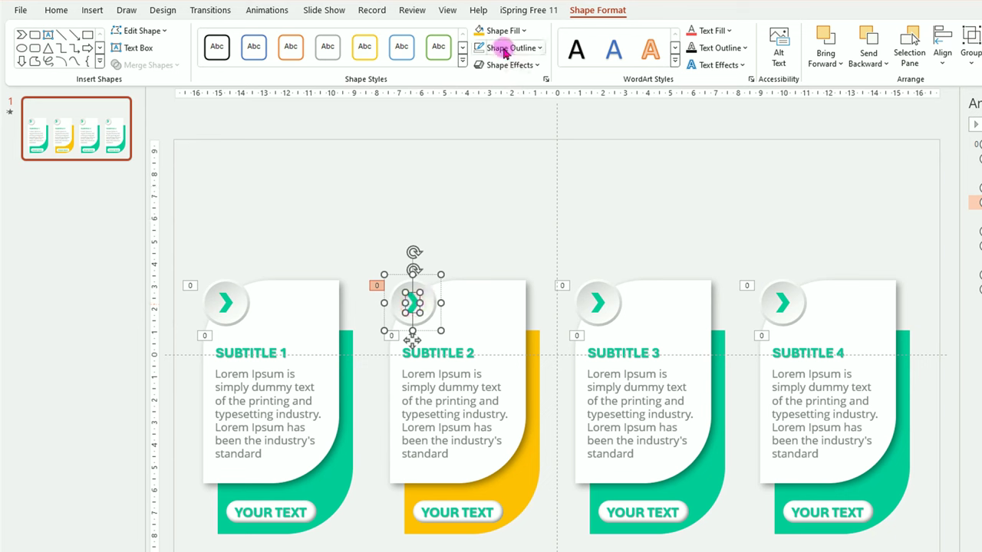
Make the second card's SUBTITLE 2 heading and YOUR TEXT label gold
click(469, 353)
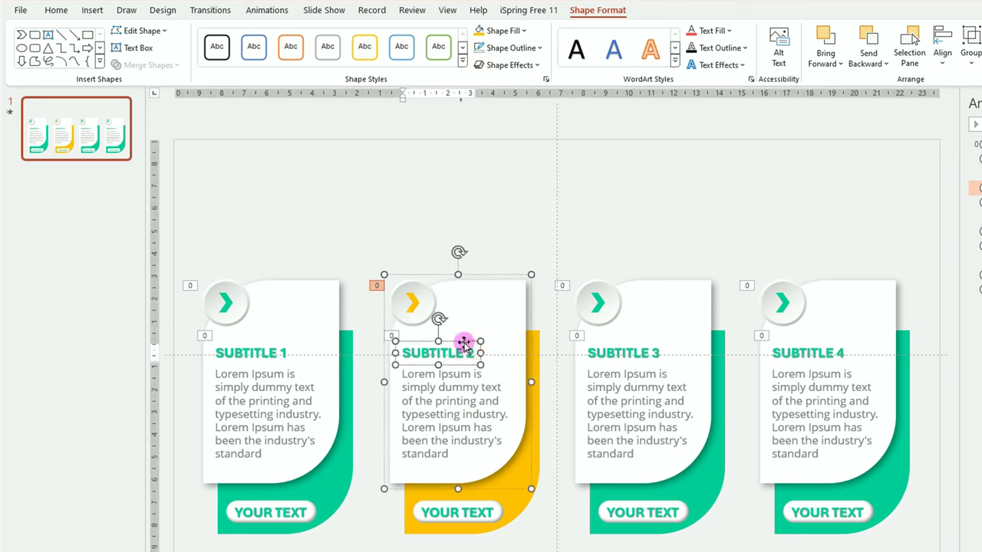
click(464, 343)
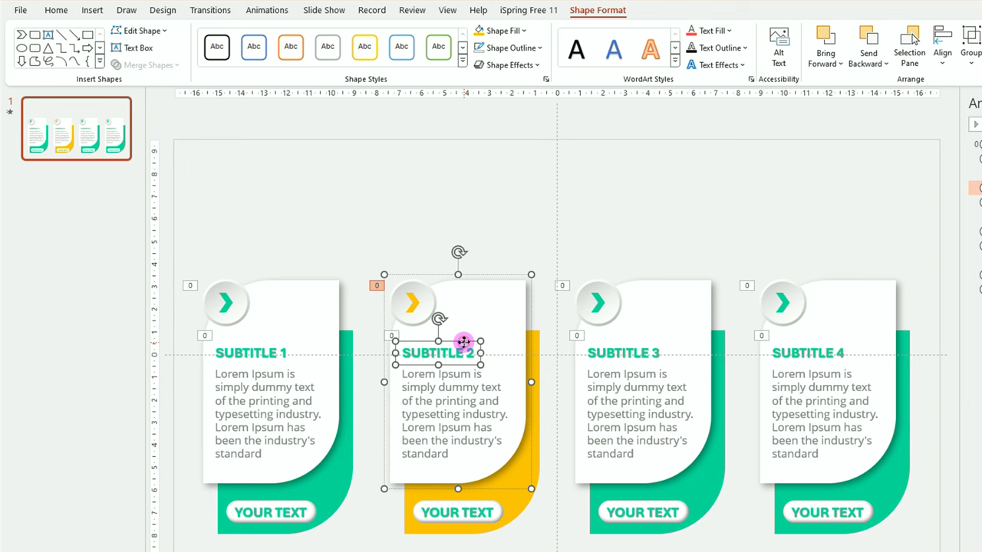
click(729, 31)
click(712, 185)
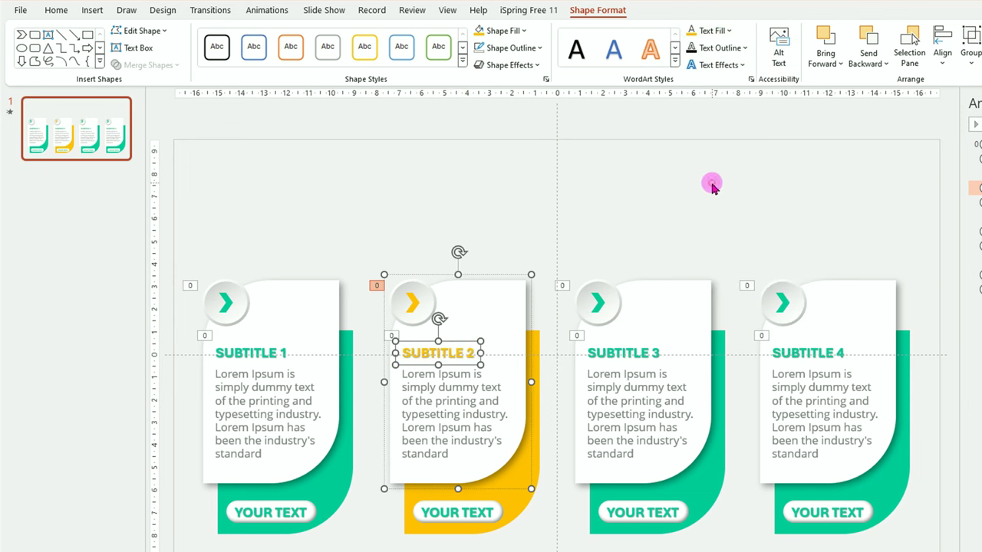
click(473, 512)
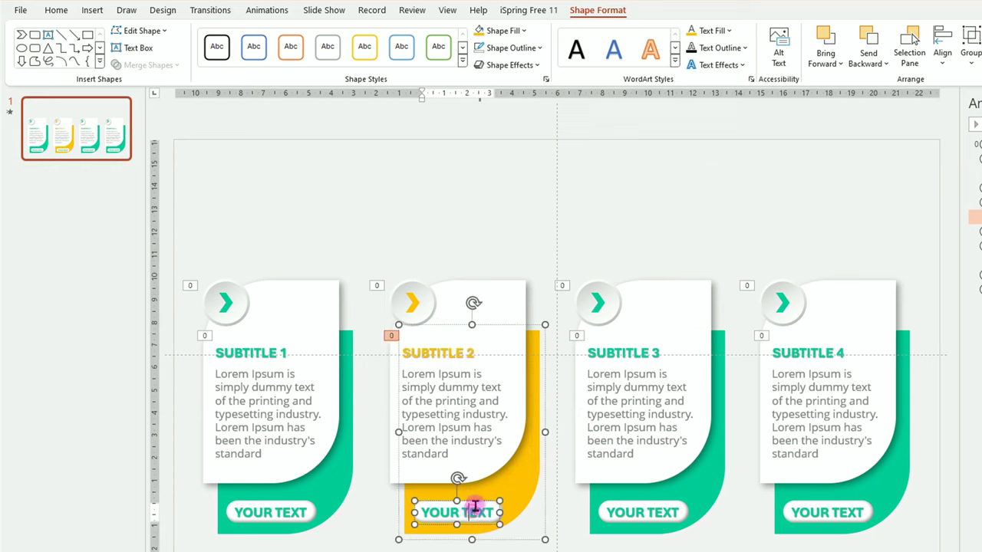
click(475, 503)
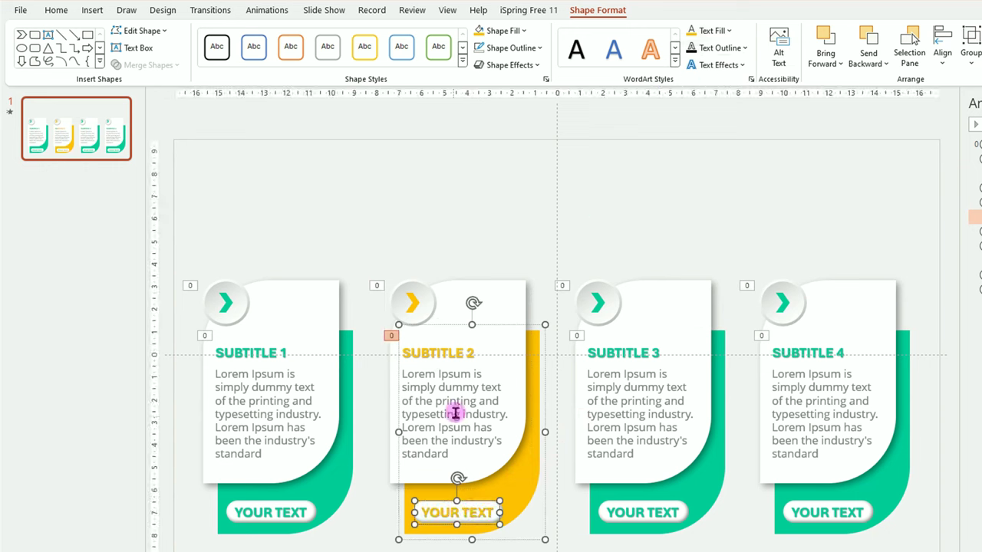
click(712, 489)
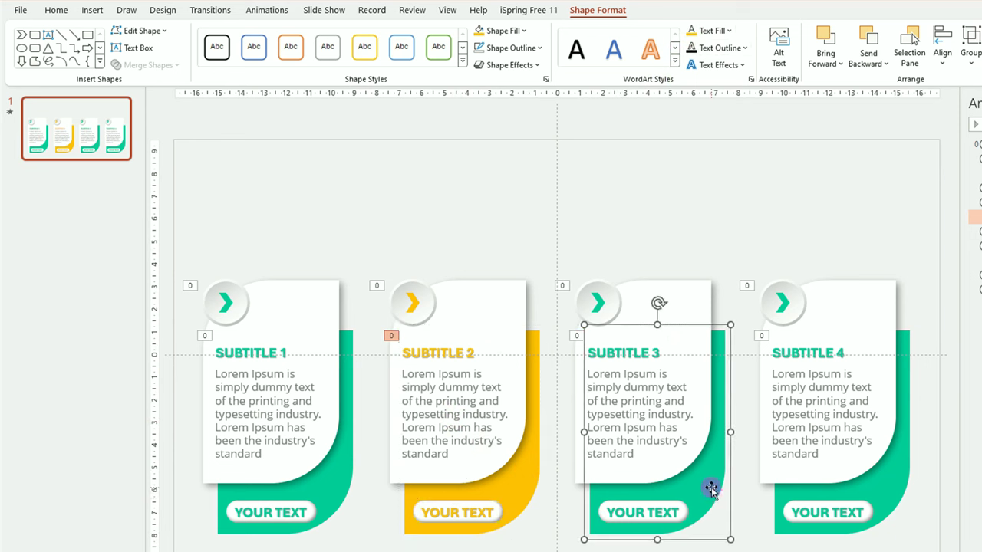
Fill the third card's band with the dark navy theme colour and select its arrow
click(711, 488)
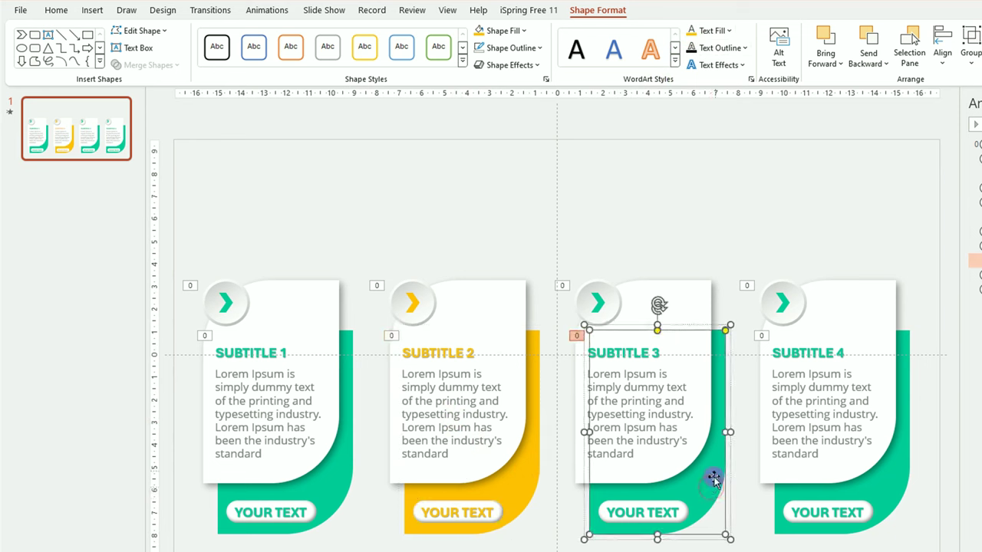
click(523, 34)
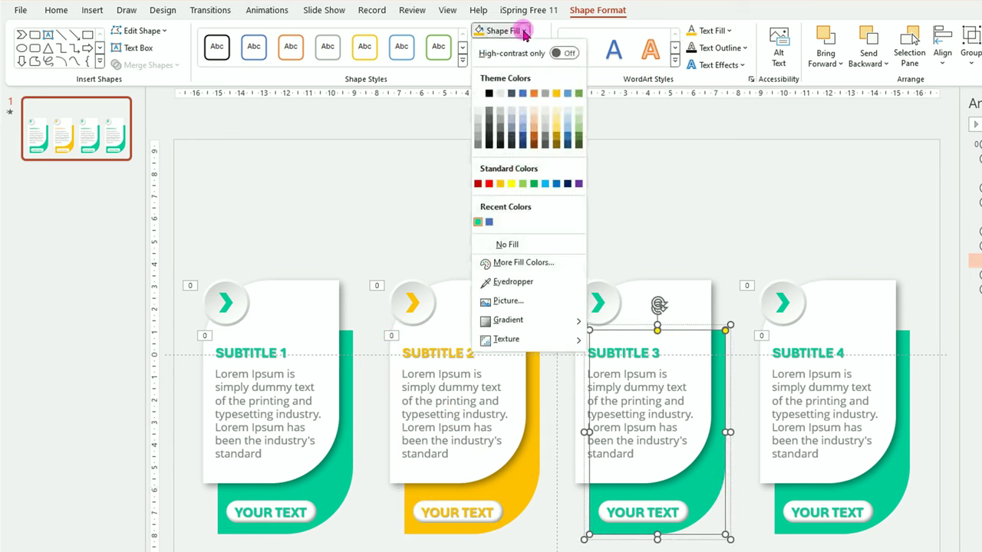
click(512, 140)
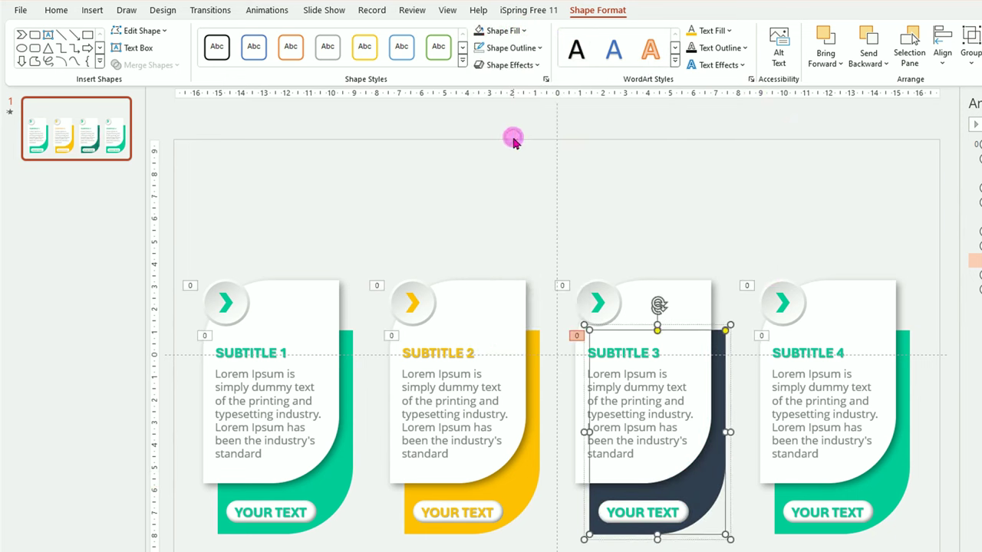
click(598, 304)
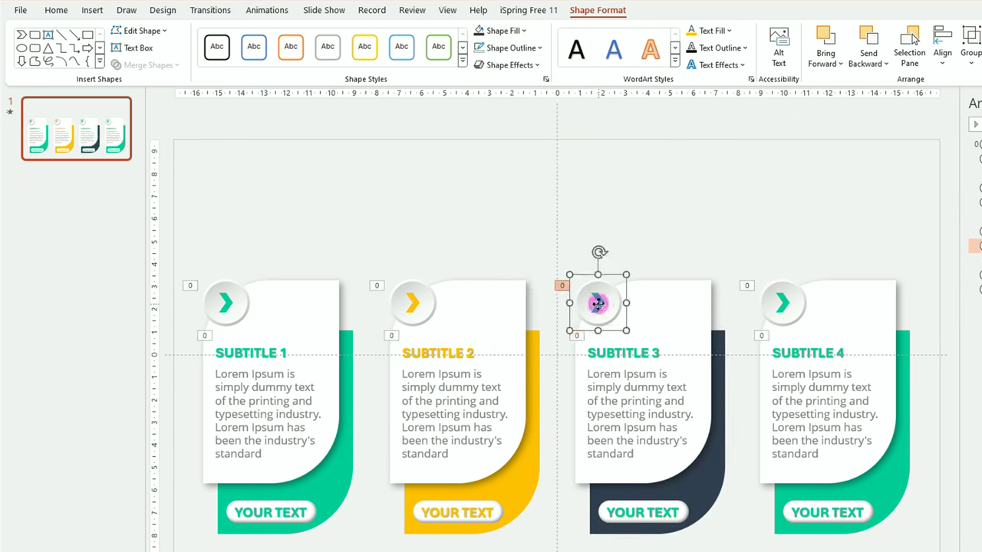
click(599, 304)
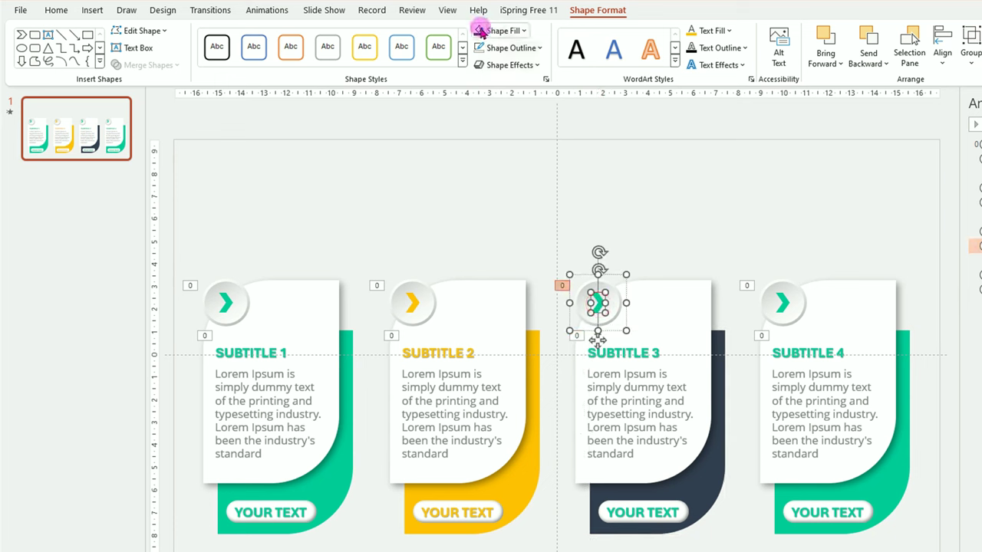
Make the third card's SUBTITLE 3 heading and YOUR TEXT label dark navy
click(647, 353)
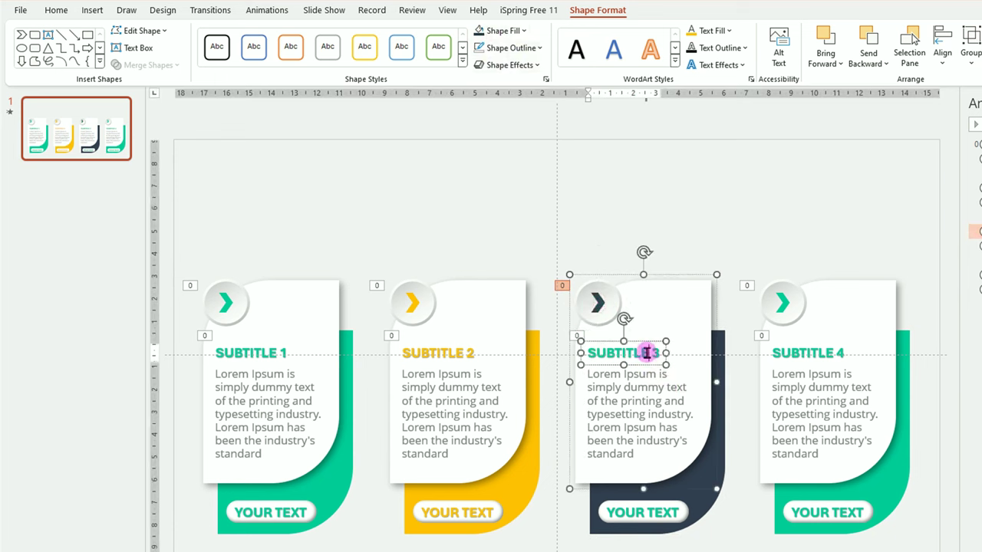
click(640, 342)
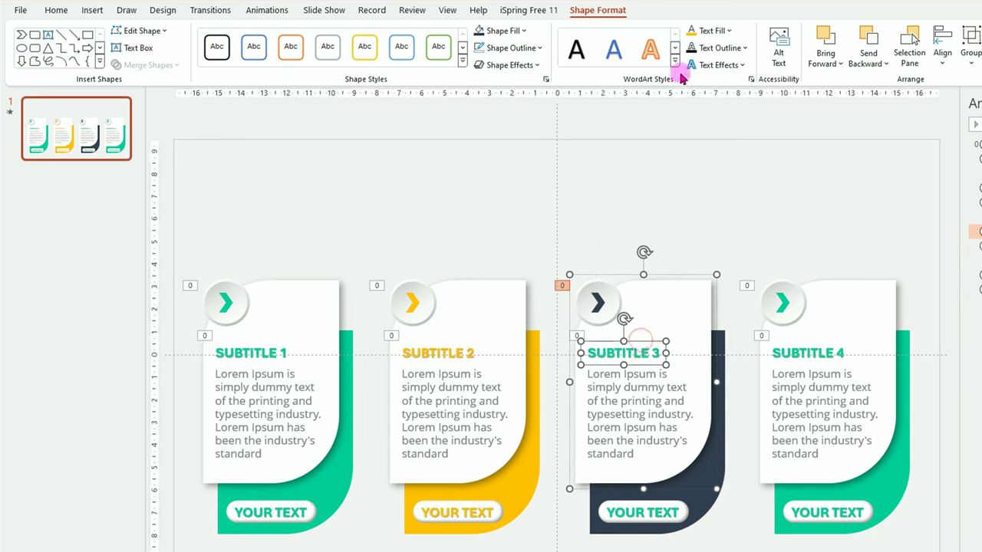
click(727, 31)
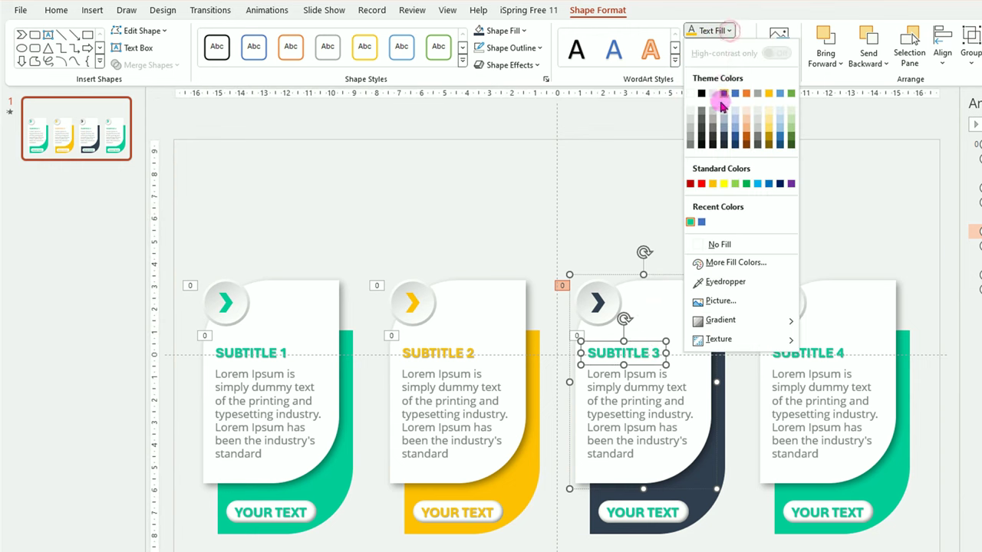
click(720, 100)
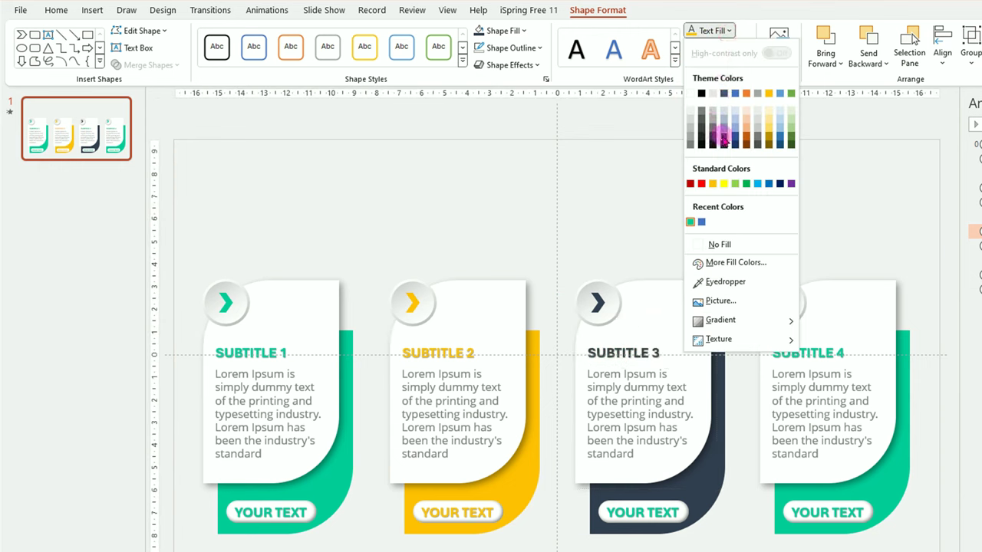
click(640, 514)
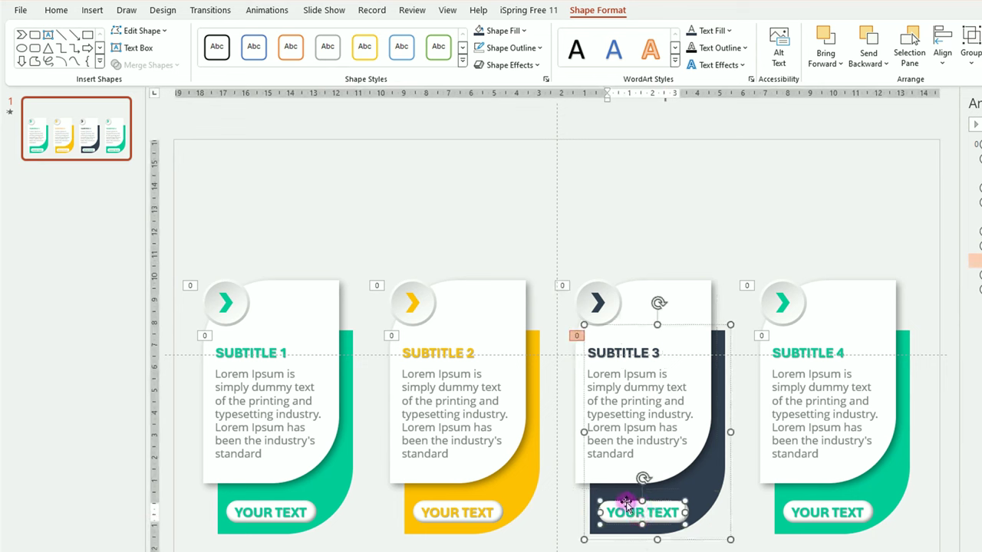
click(626, 502)
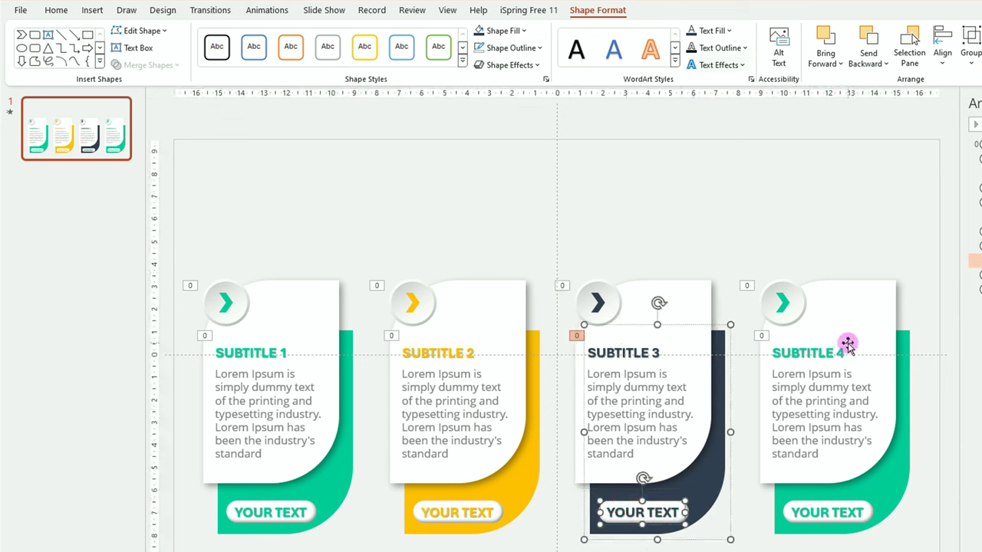
click(892, 480)
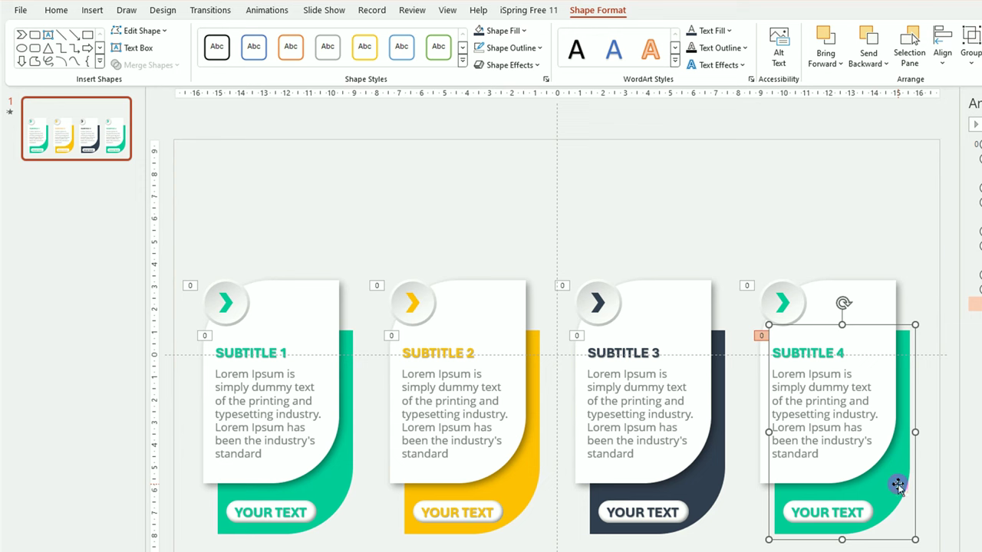
Fill the fourth card's band red via the Colors dialog, then its arrow icon red
click(898, 484)
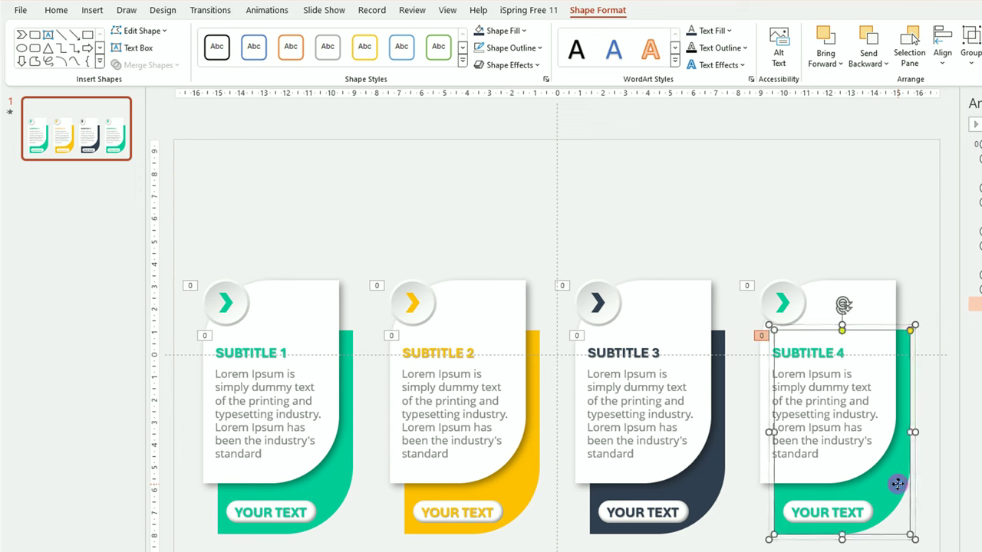
click(525, 32)
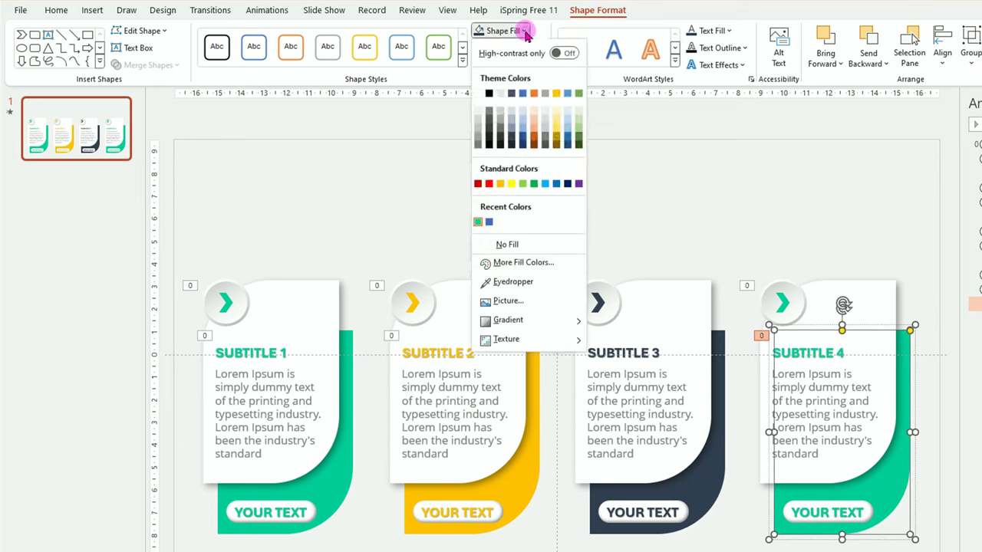
click(522, 262)
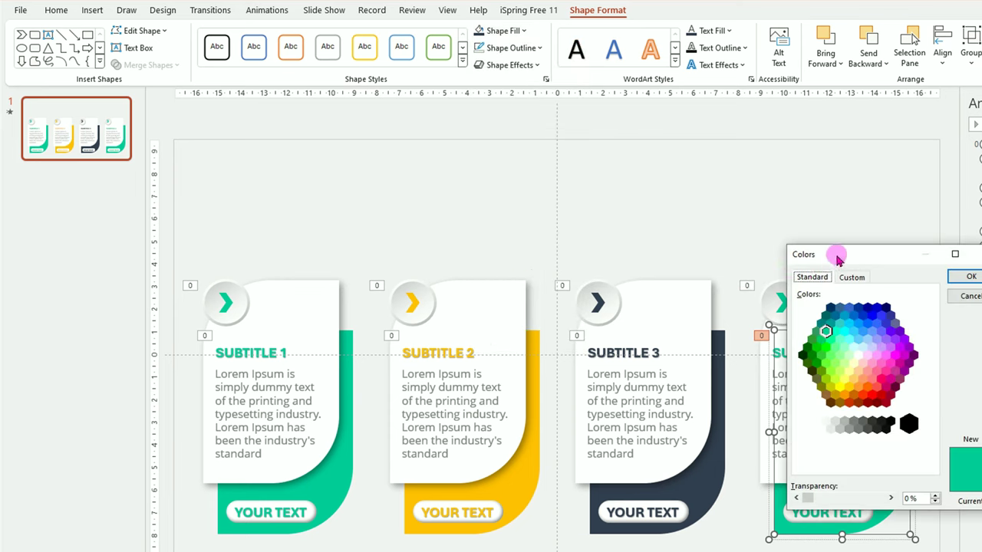
drag(833, 257, 558, 182)
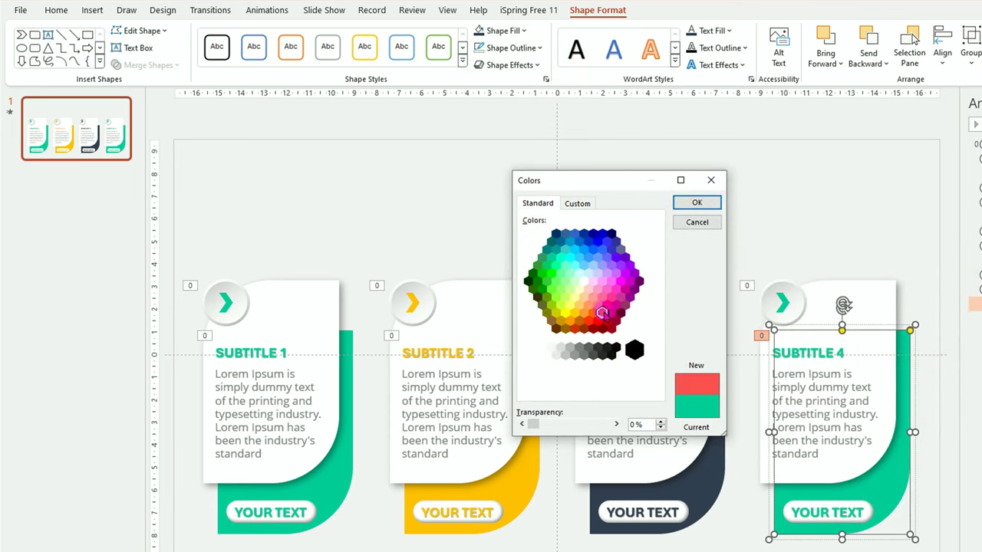
click(701, 204)
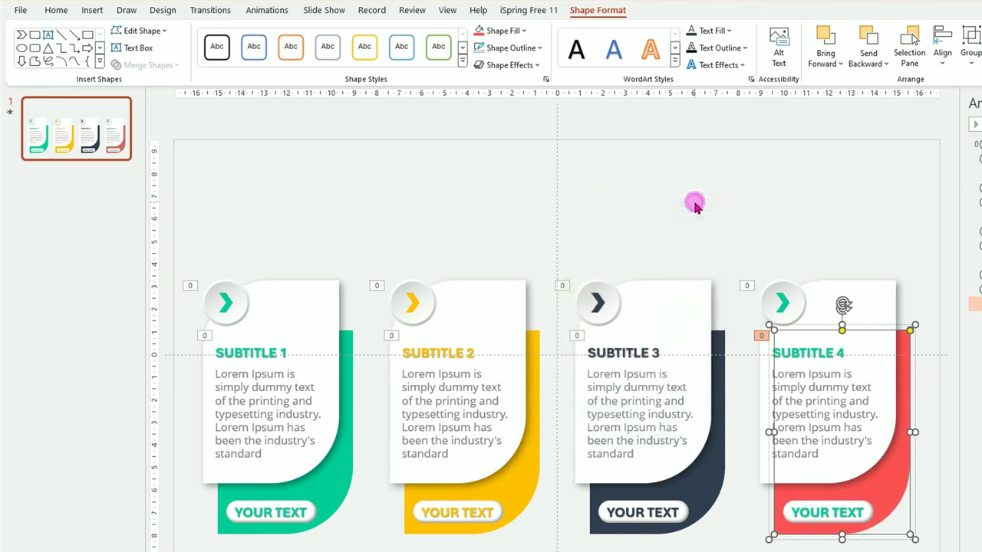
click(782, 303)
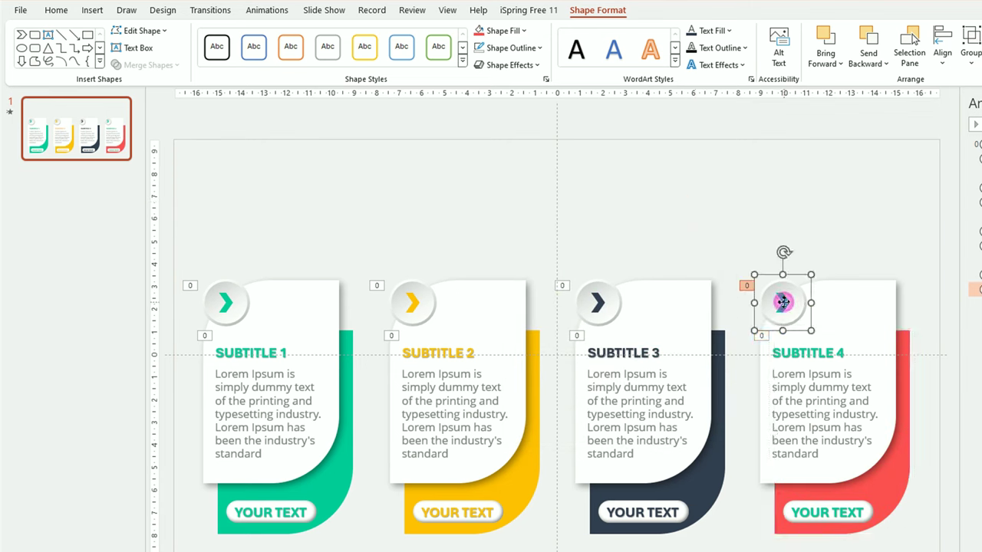
click(782, 303)
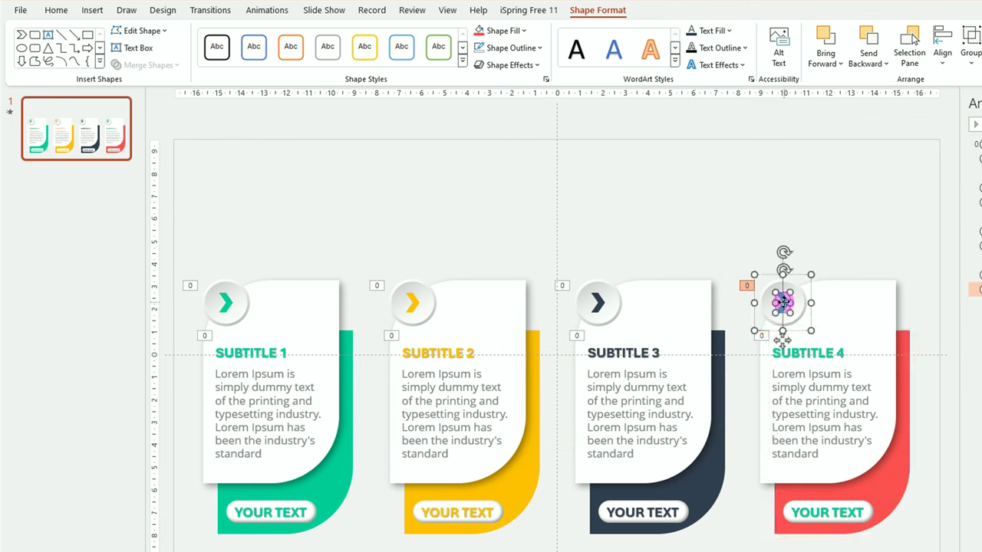
click(479, 34)
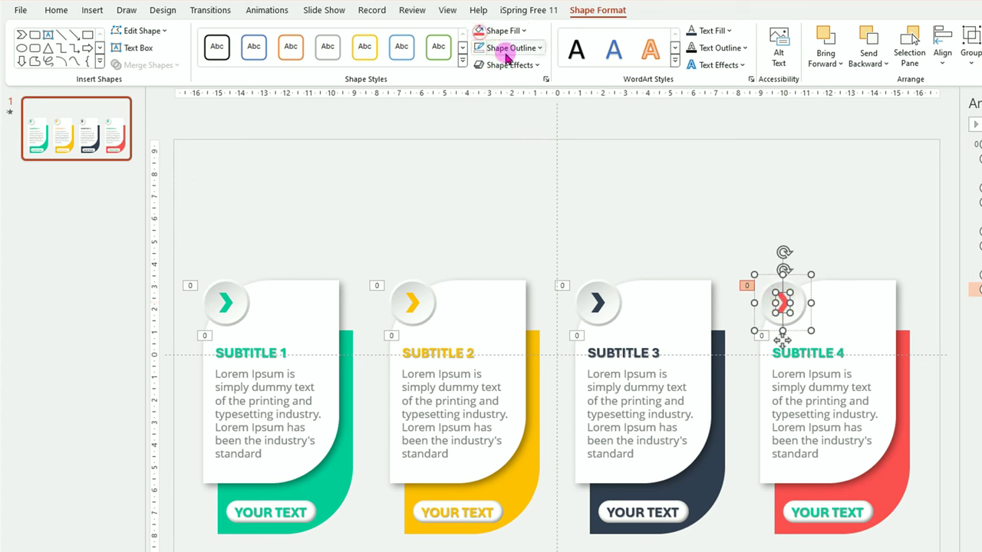
Make the fourth card's SUBTITLE 4 heading and YOUR TEXT label red
click(831, 349)
click(830, 342)
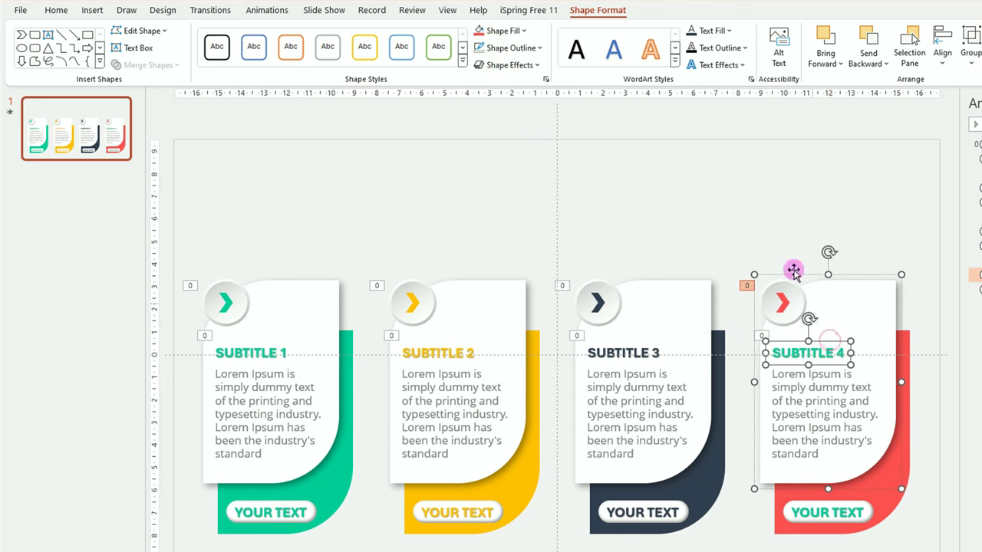
click(725, 31)
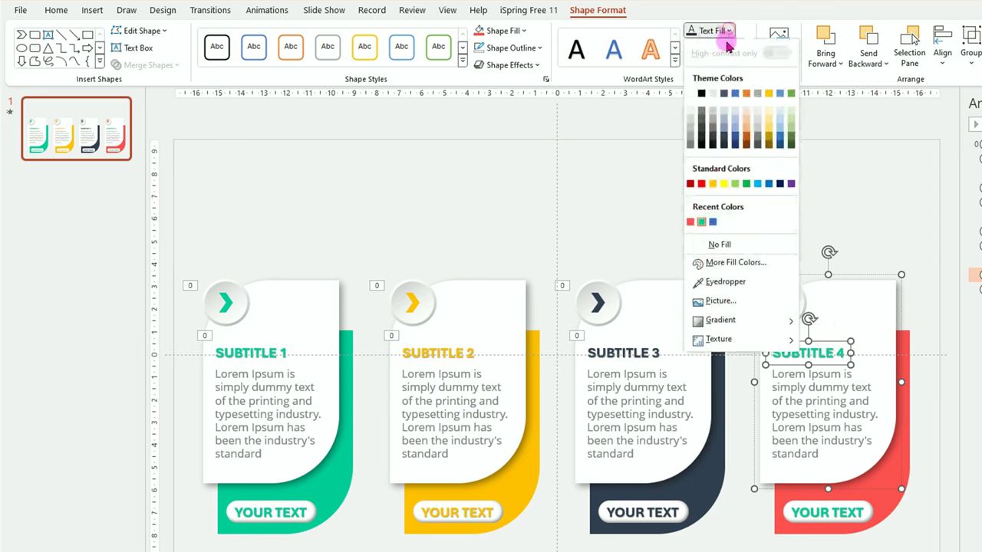
click(690, 222)
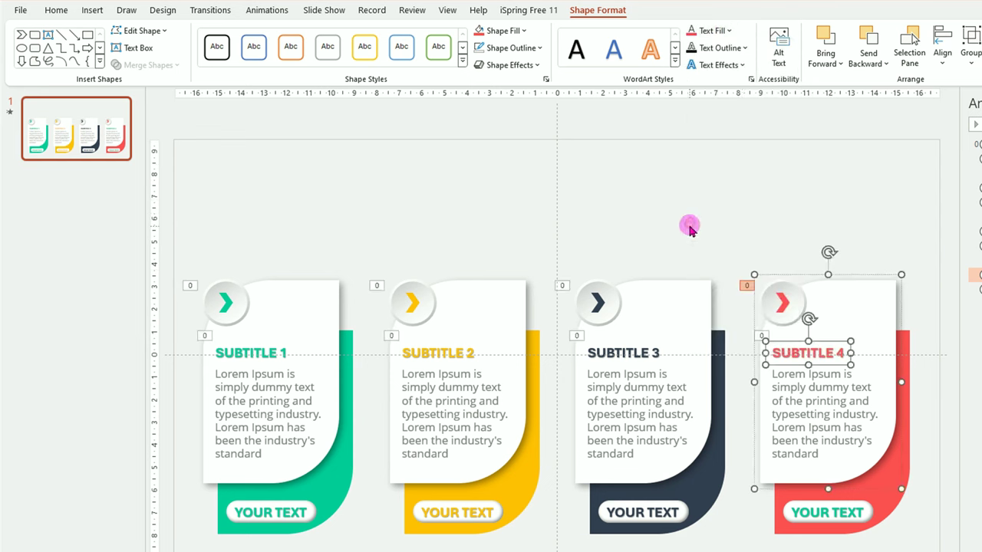
click(844, 510)
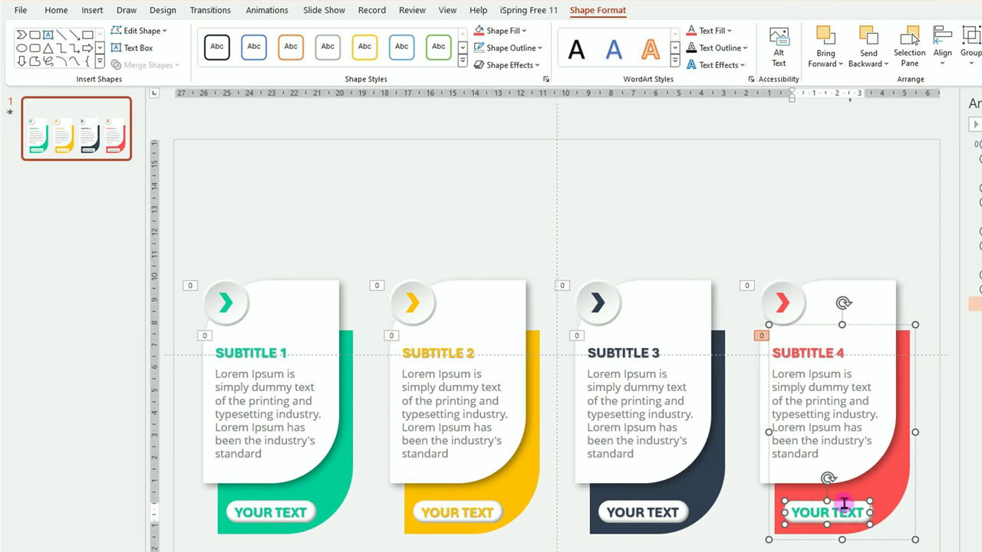
click(842, 503)
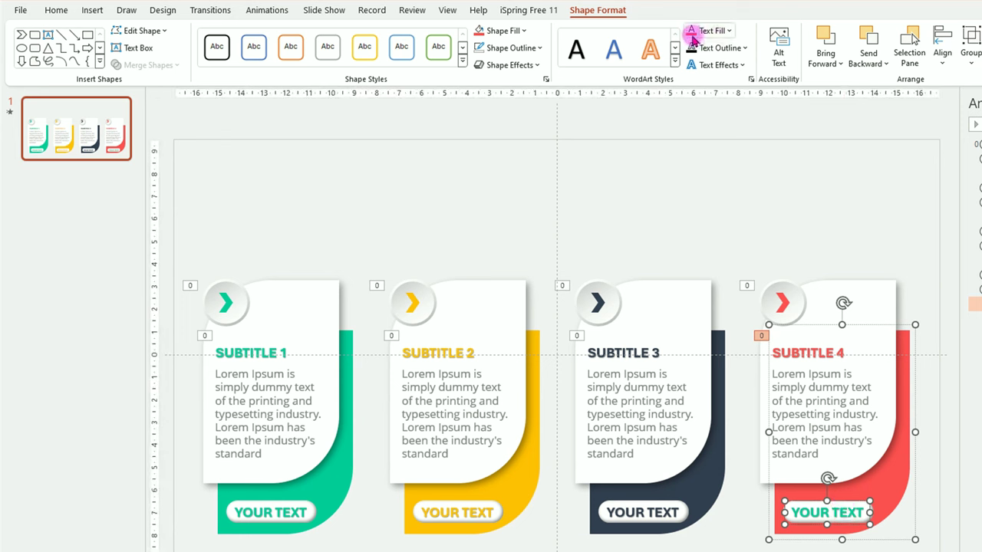
click(814, 189)
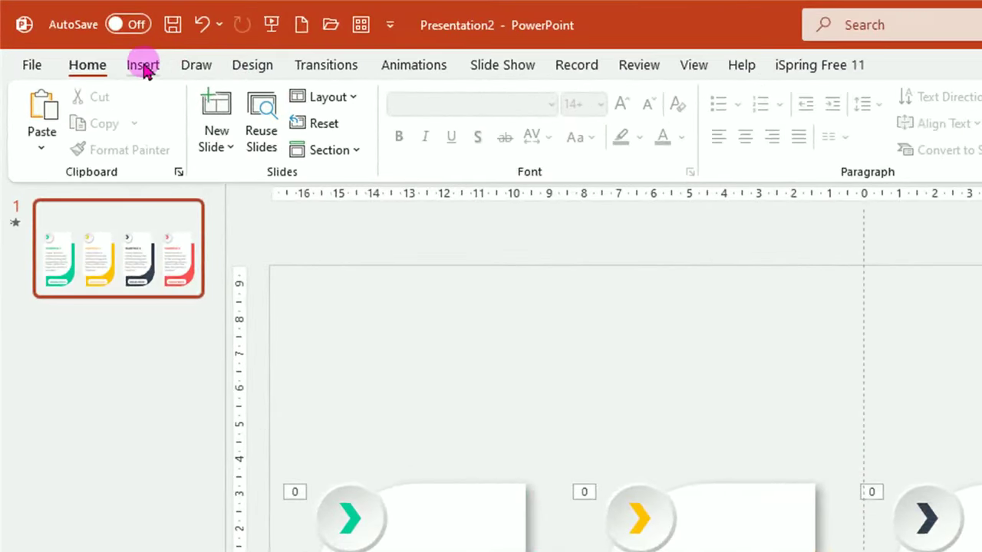
Insert lightbulb, chess pieces, target and bar-chart icons from an 'Analytics' icon search
click(144, 66)
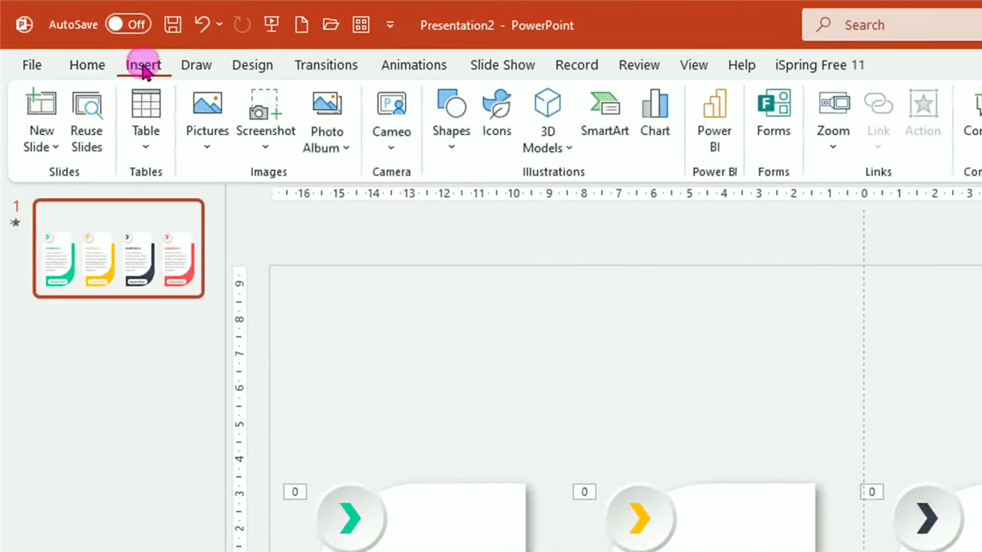
click(495, 123)
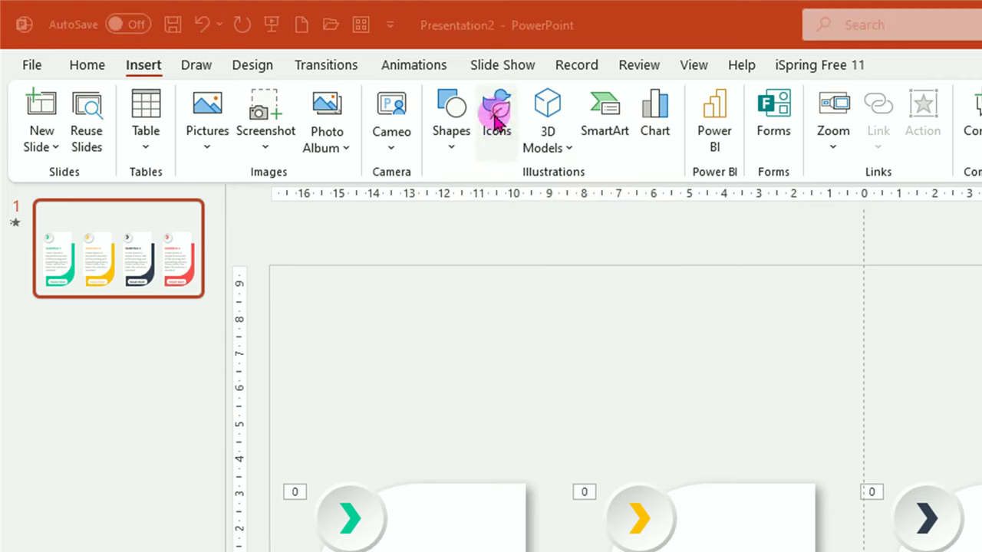
click(289, 278)
text(Analy)
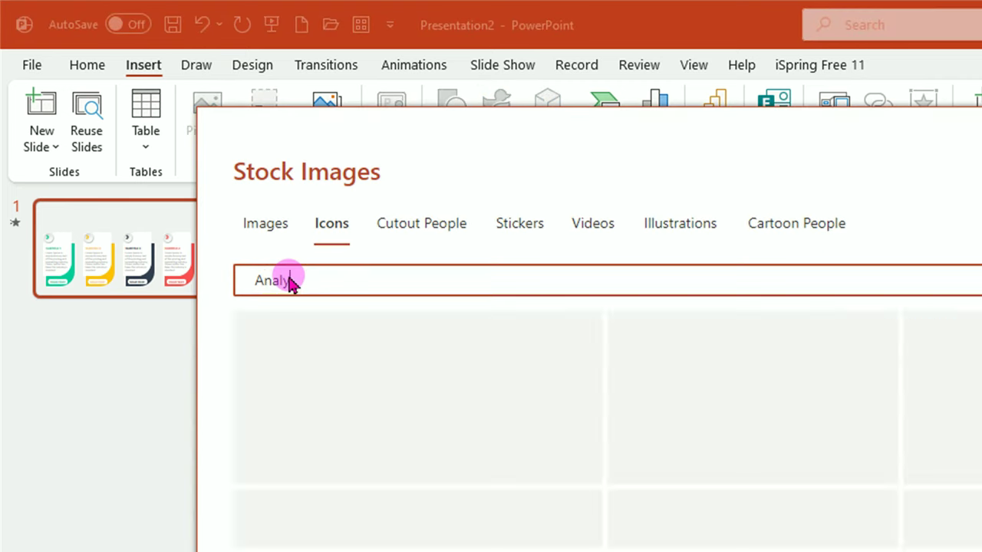
text(tics)
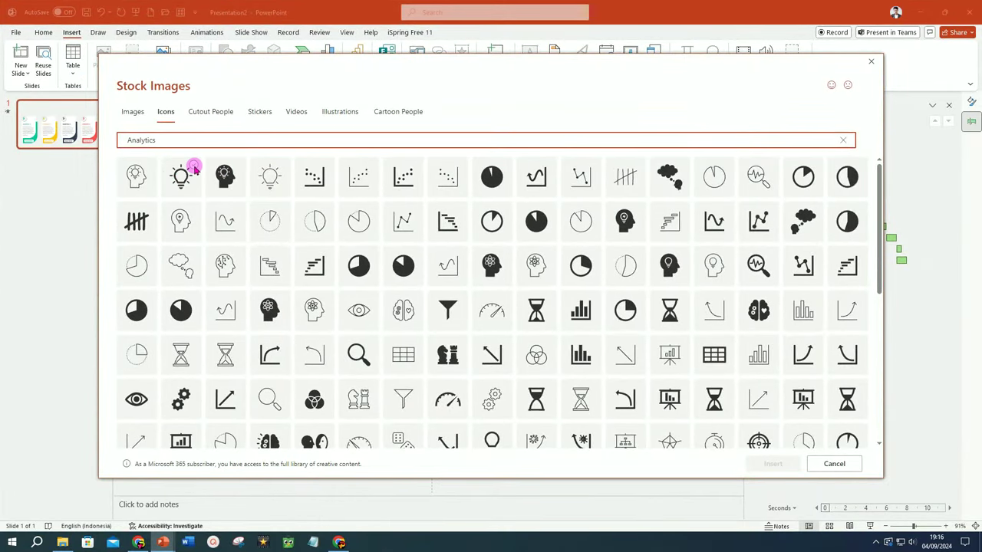
click(184, 175)
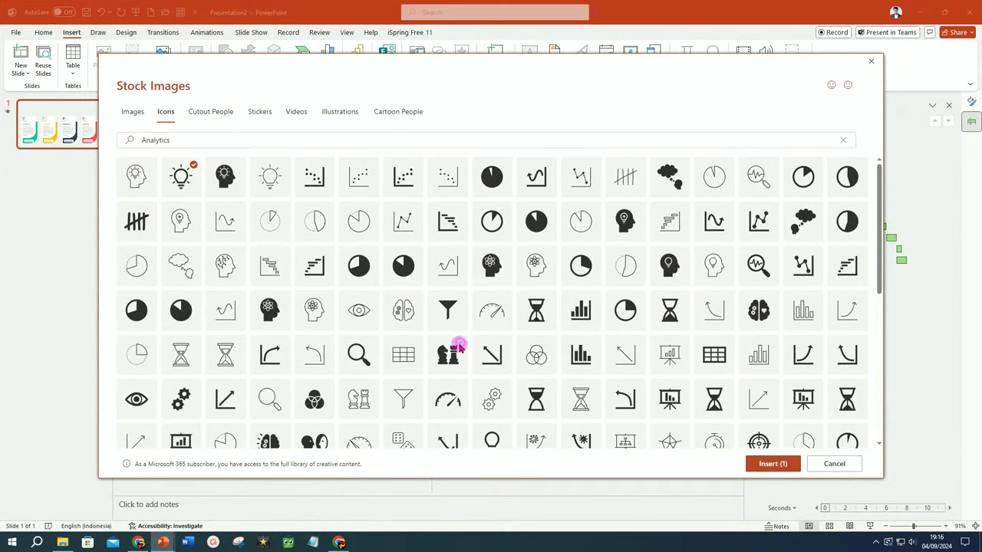
scroll(603, 294, down, 5)
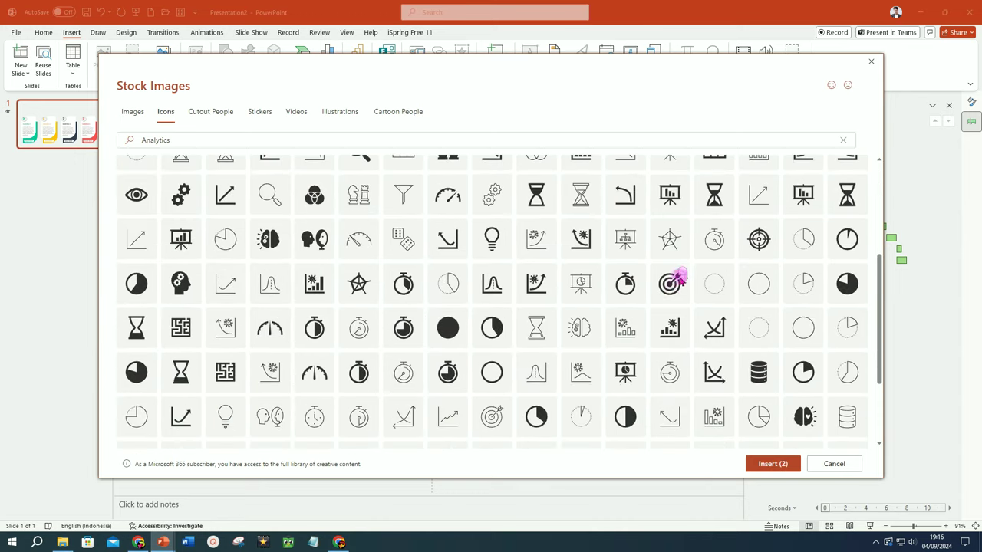
scroll(381, 307, down, 3)
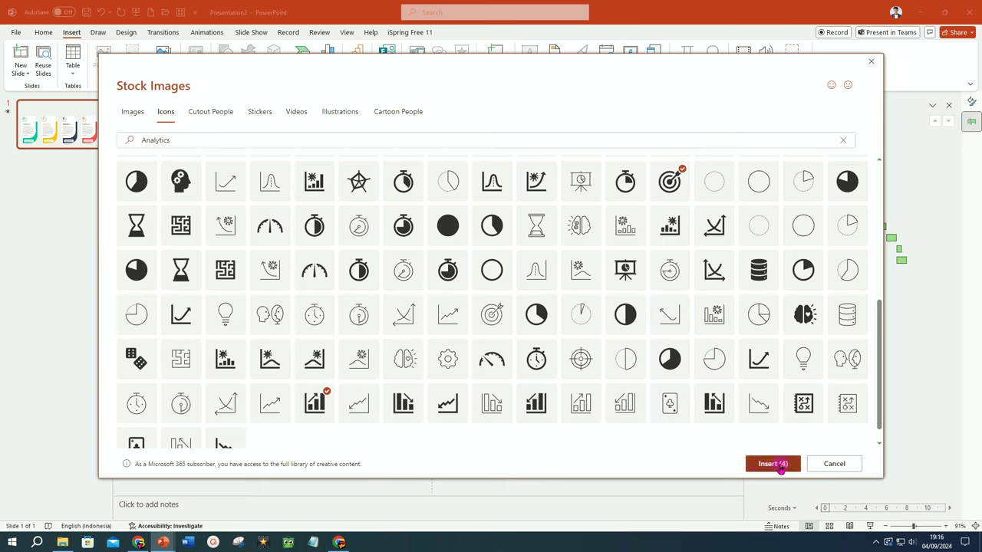
click(780, 466)
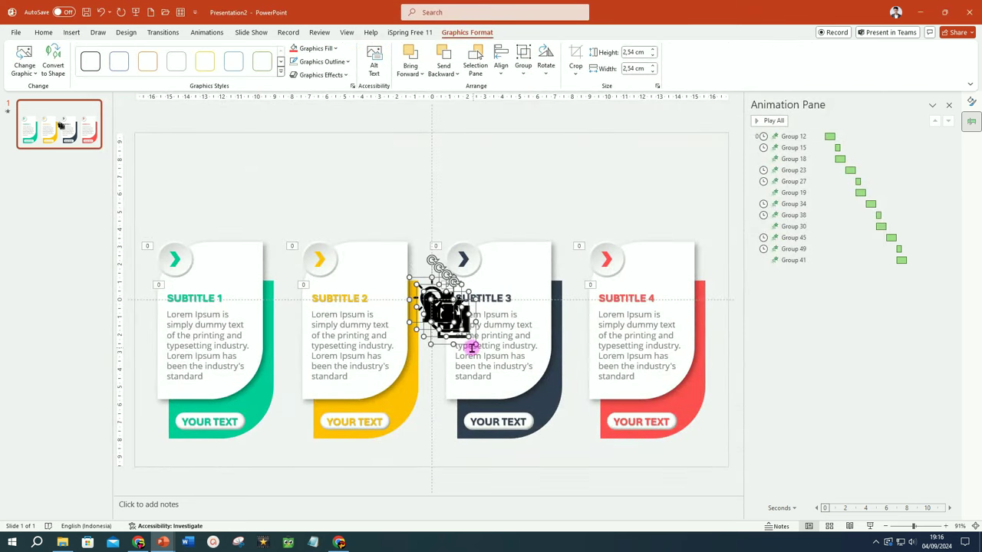
Colour the icons Gray, Accent 3, Darker 25% and resize them to 2.08 cm
drag(467, 346, 500, 219)
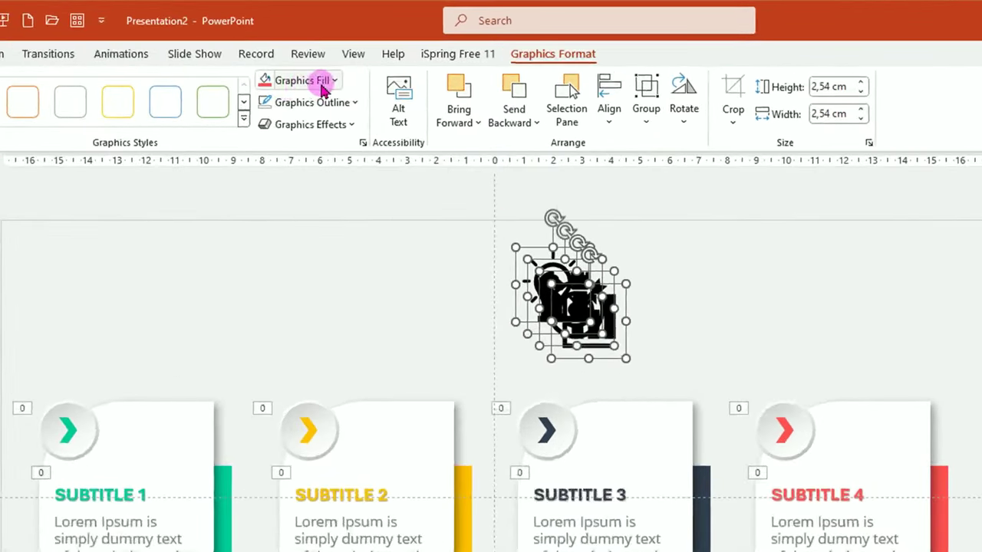
click(335, 82)
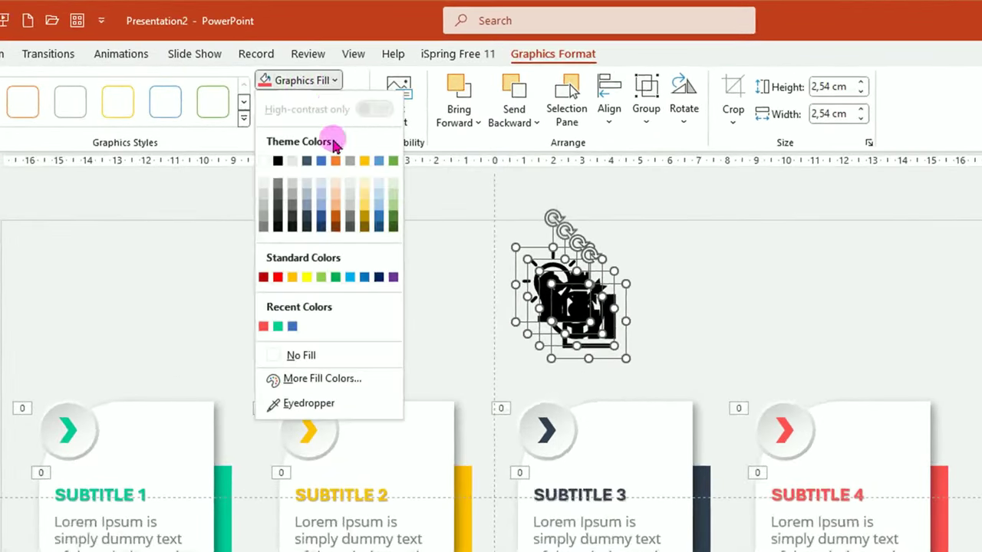
click(350, 226)
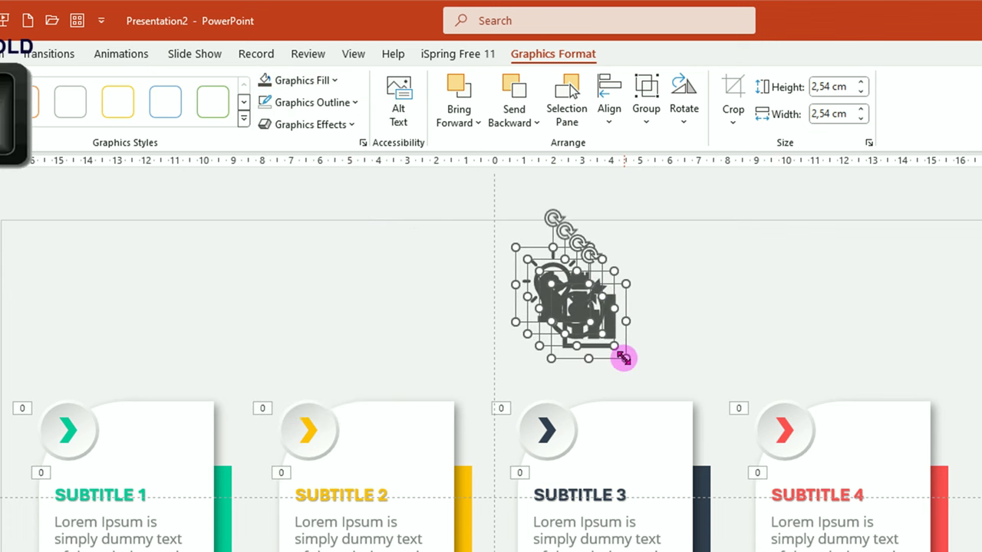
drag(621, 356, 611, 346)
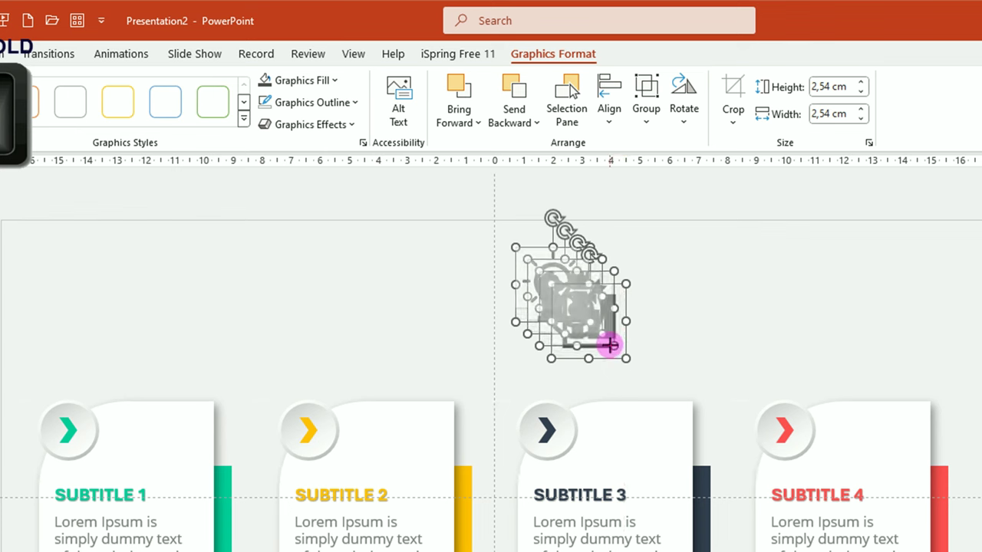
click(665, 338)
Place the bar chart, target, chess and lightbulb icons top right on cards 4, 3, 2 and 1
click(602, 331)
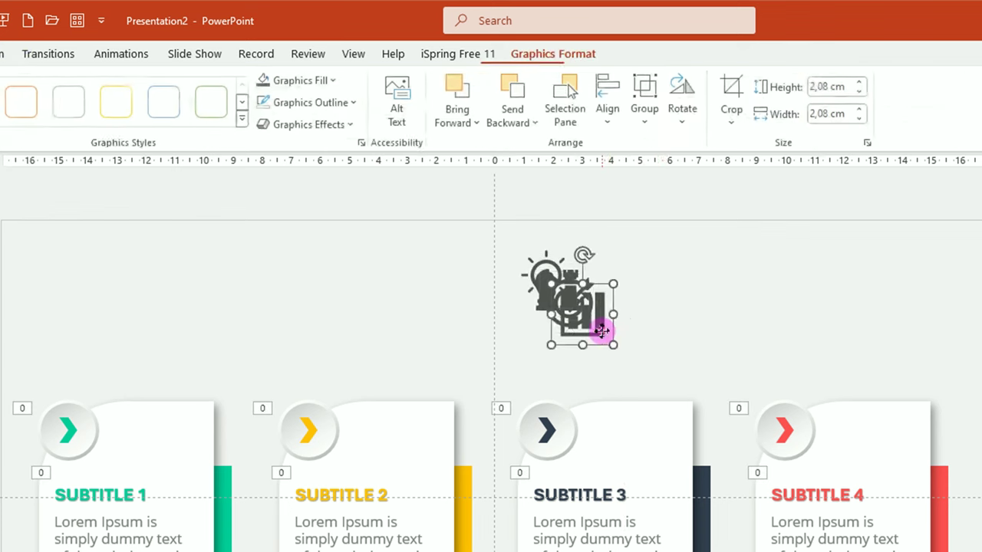
drag(602, 330, 899, 457)
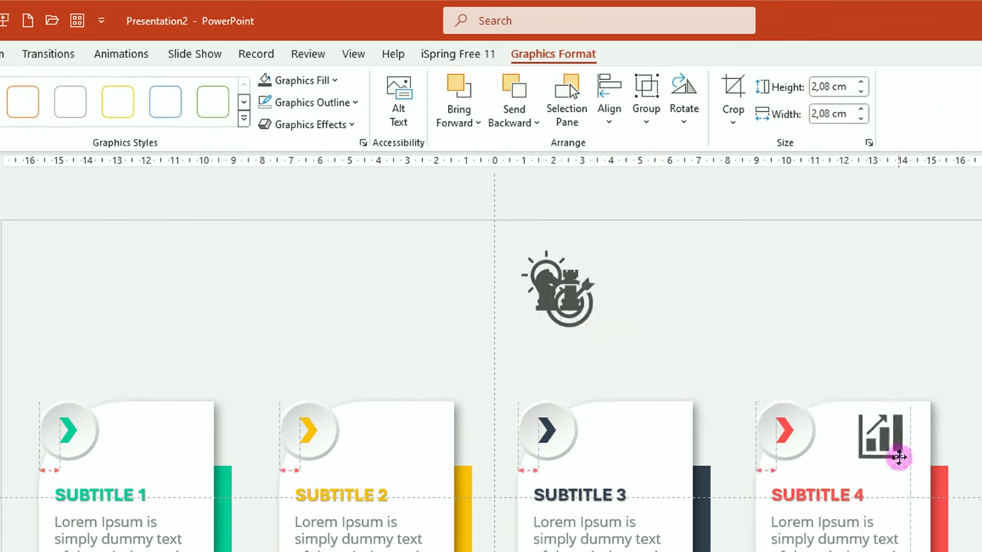
drag(579, 323, 647, 455)
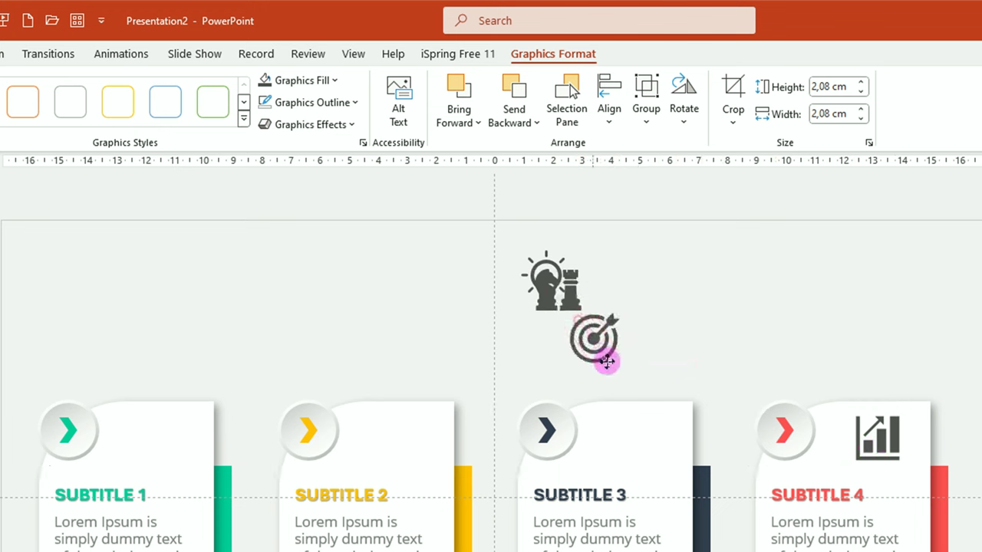
drag(570, 318, 413, 453)
mouse_move(549, 281)
mouse_down()
mouse_move(300, 352)
mouse_move(170, 433)
mouse_up()
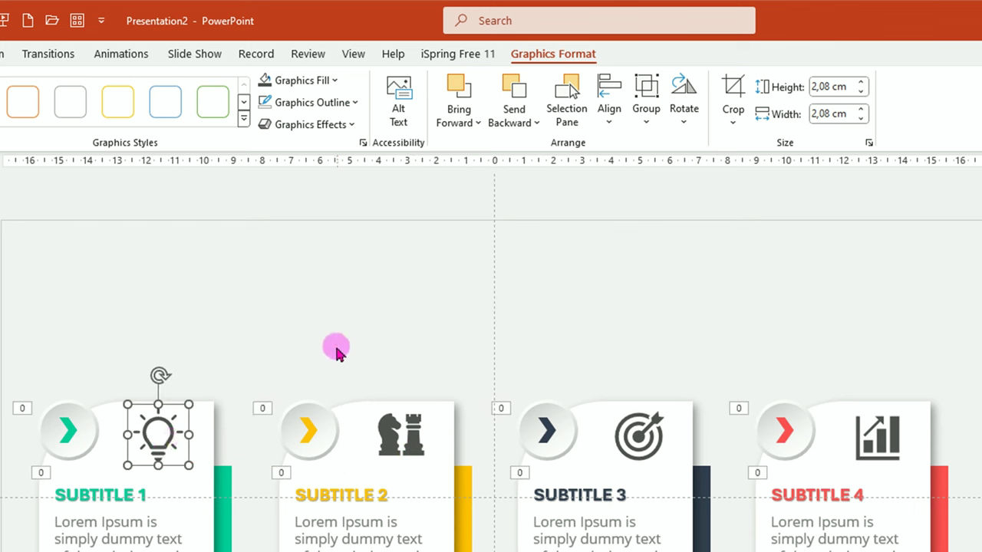
click(337, 343)
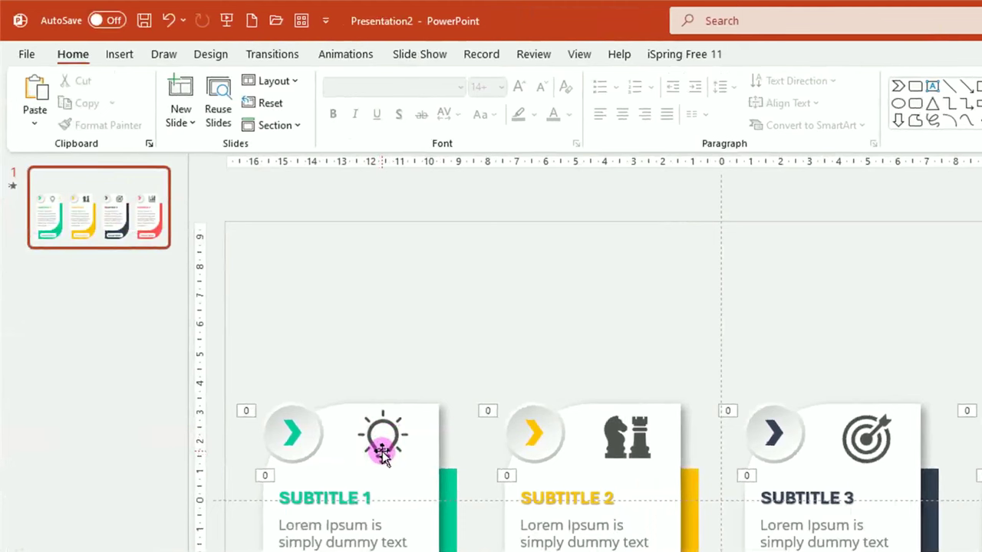
click(383, 452)
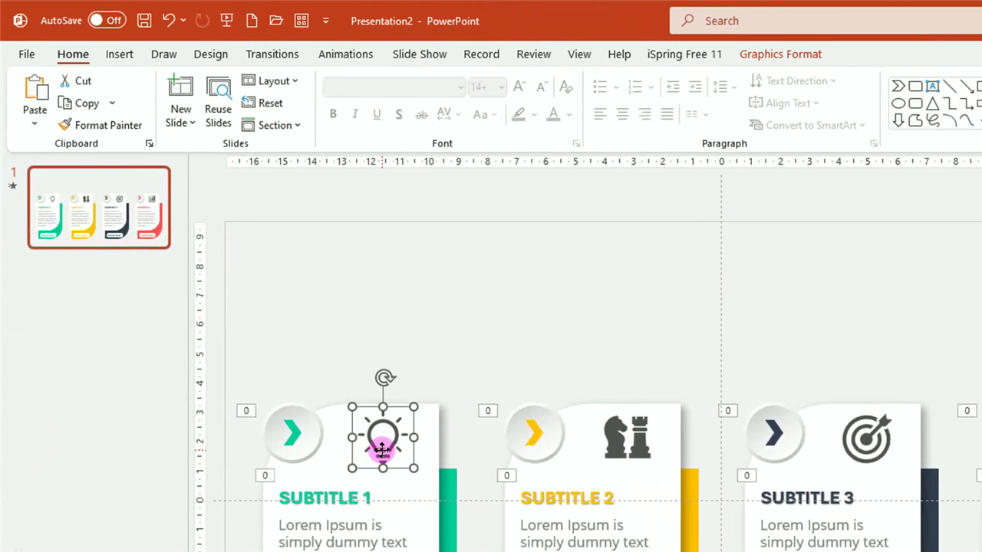
Give the lightbulb icon (Graphic 53) a Fade starting With Previous, moved up beside its card
click(347, 57)
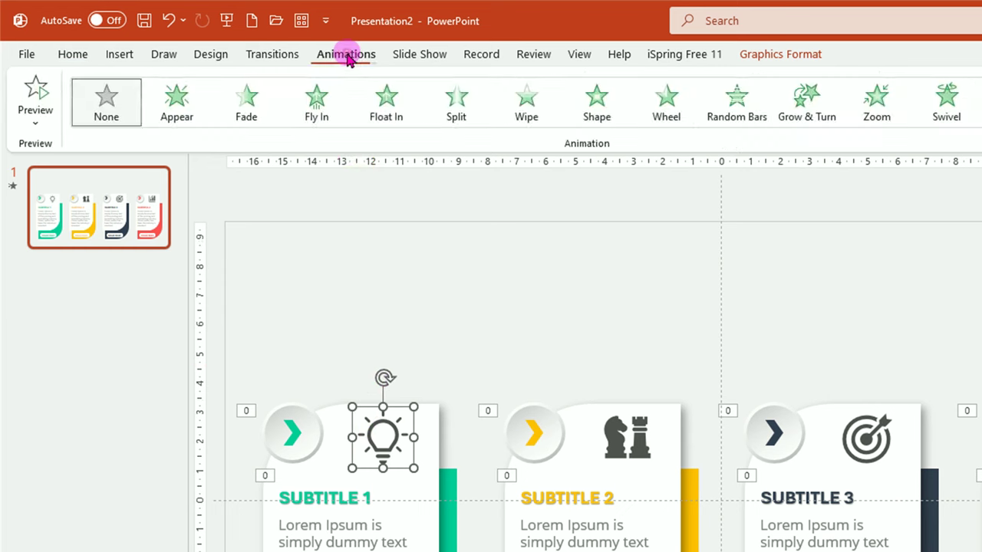
click(239, 108)
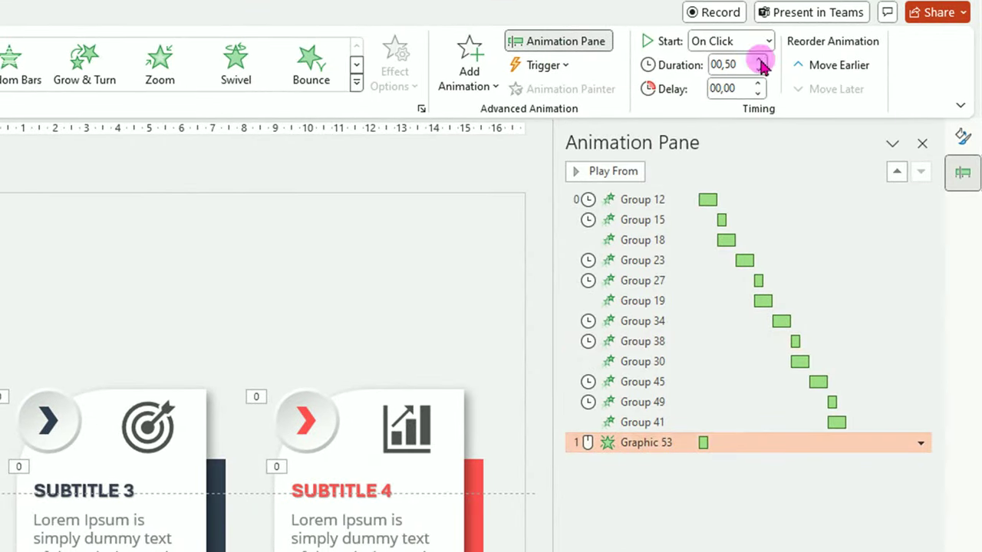
click(767, 41)
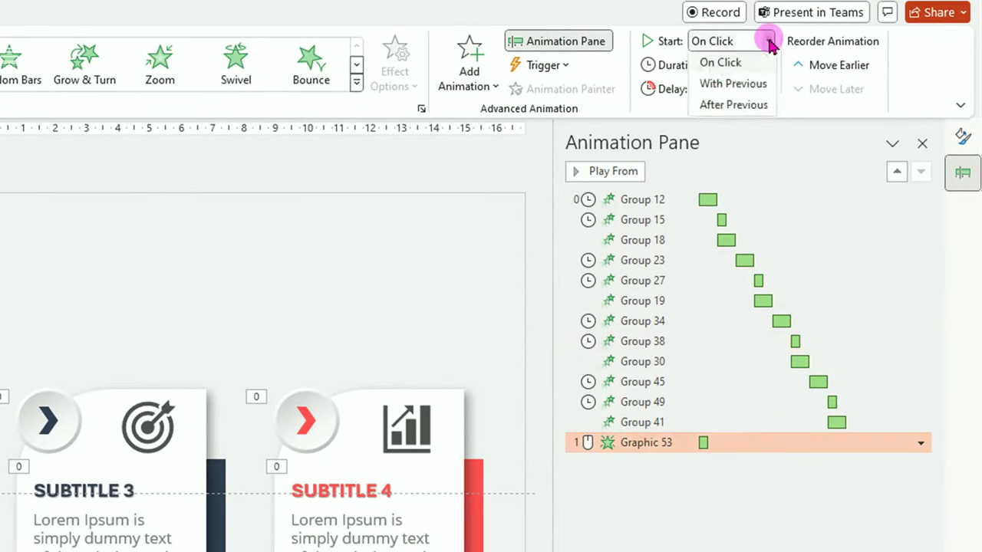
click(726, 86)
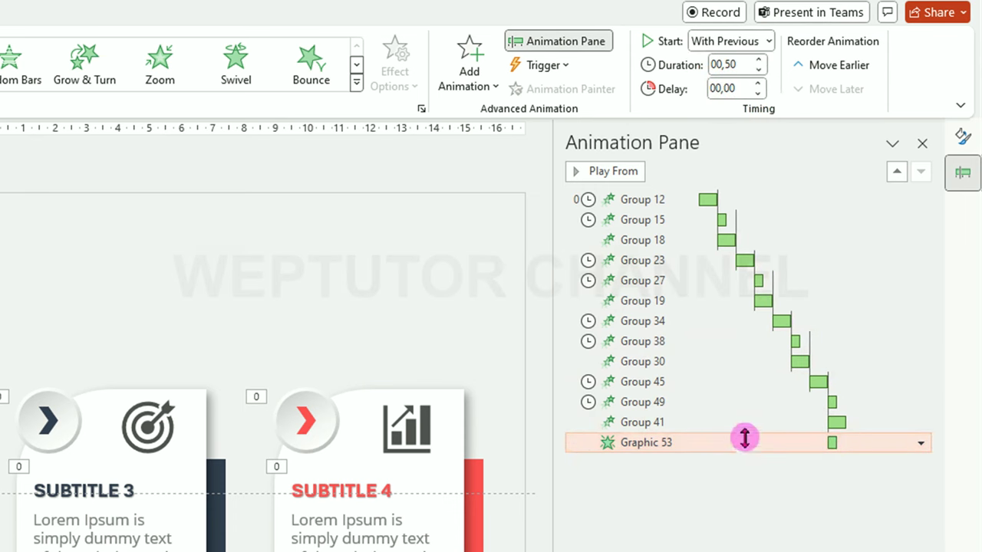
drag(744, 438, 751, 255)
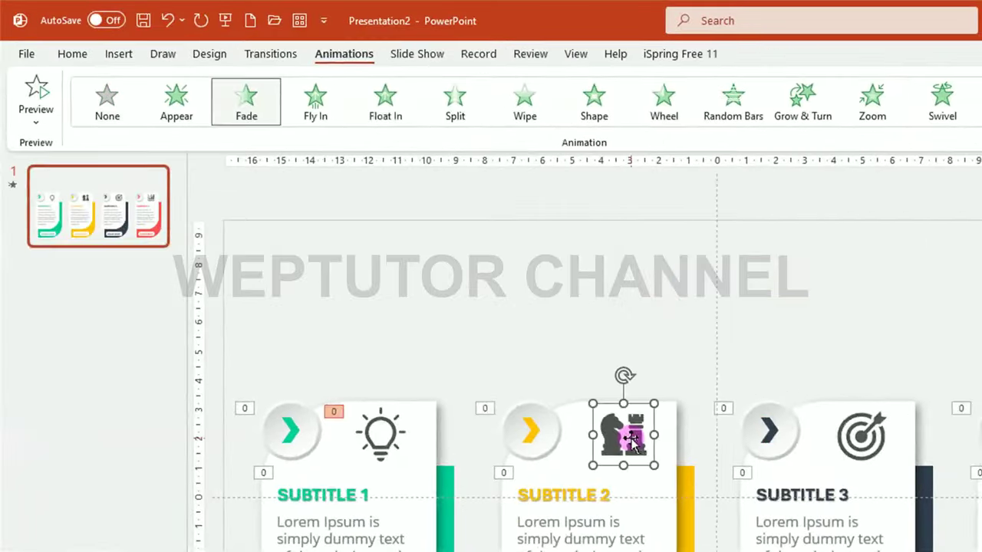
Give the chess icon a Fade With Previous, placed right after Group 19 in the sequence
click(630, 441)
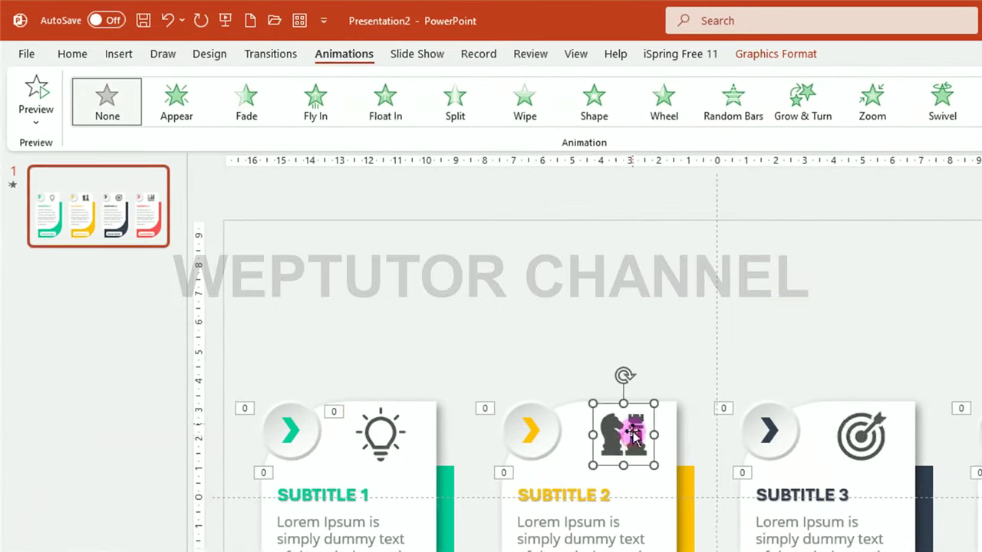
click(255, 121)
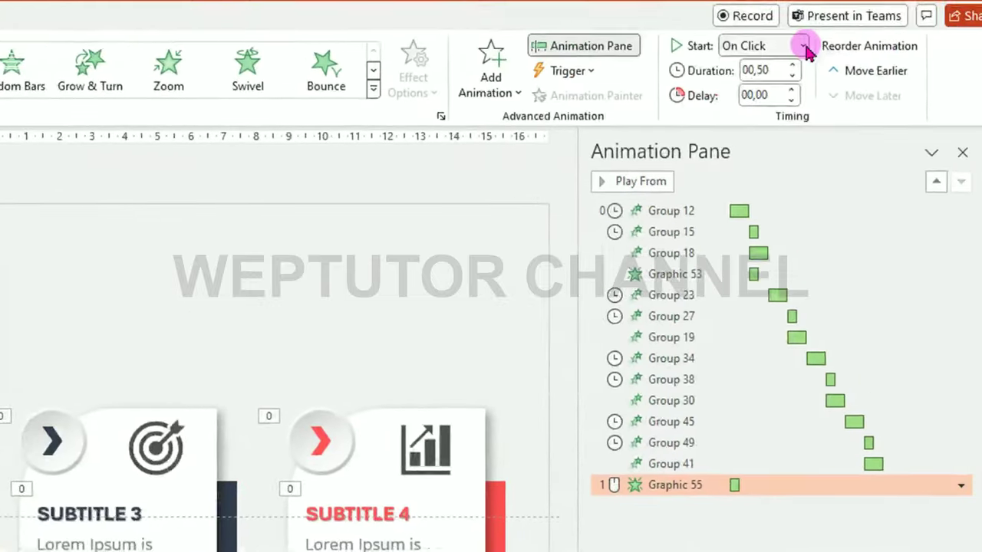
click(757, 43)
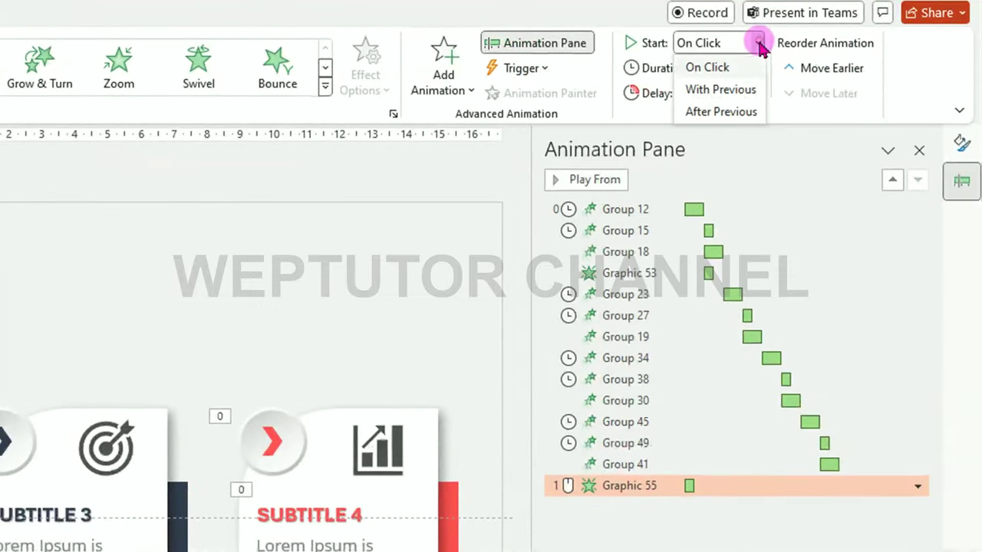
click(728, 89)
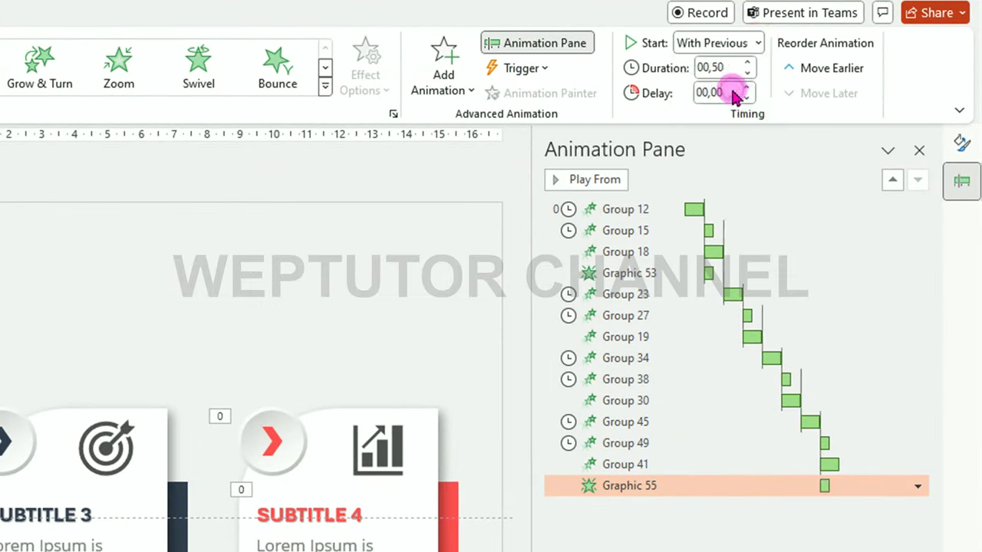
drag(728, 485, 732, 375)
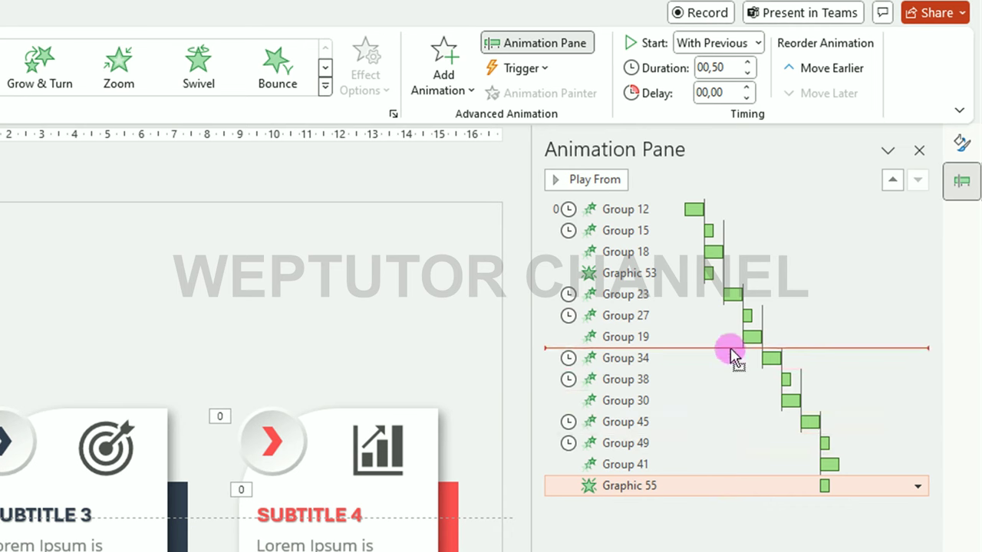
drag(732, 376, 730, 351)
click(131, 434)
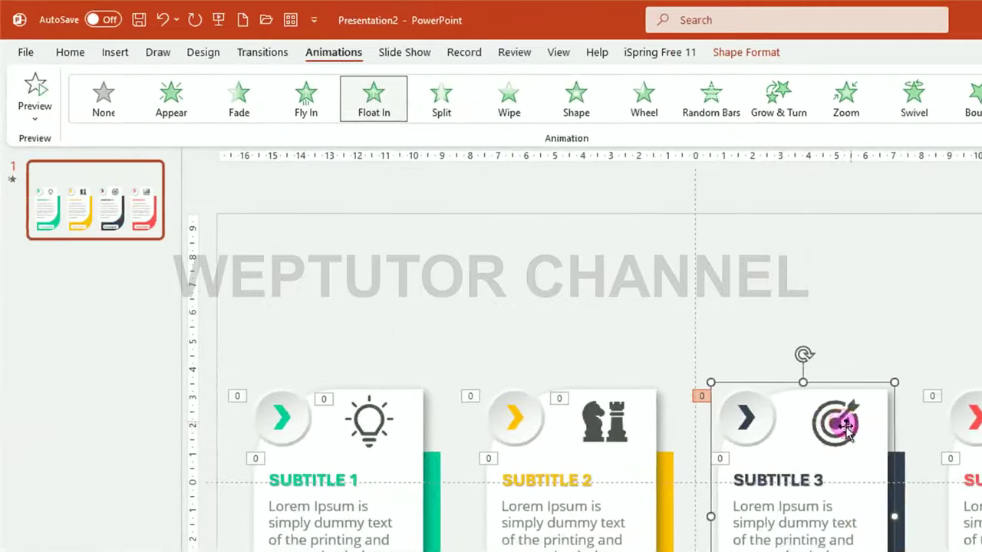
Give the target icon a Fade With Previous, moved up to follow Group 30
click(910, 292)
click(853, 410)
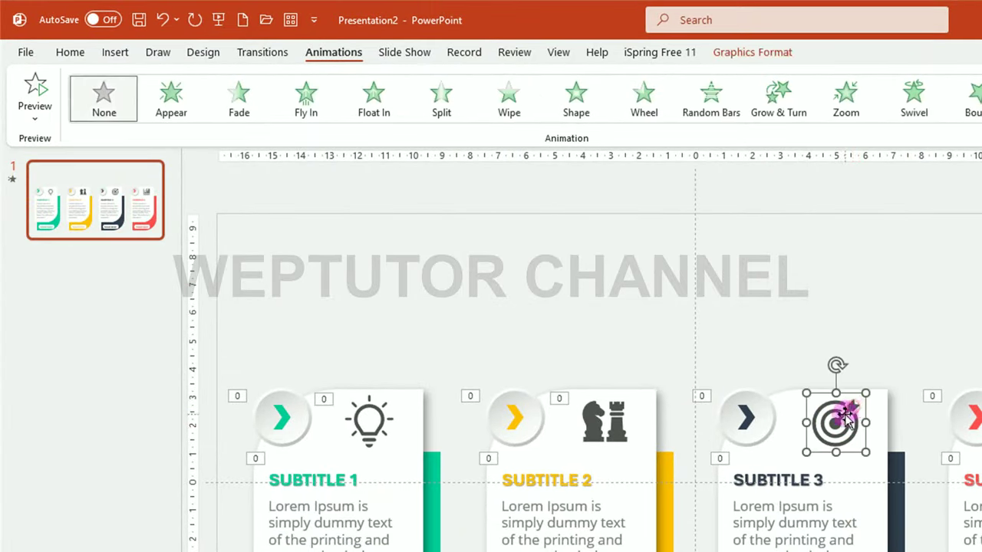
click(239, 94)
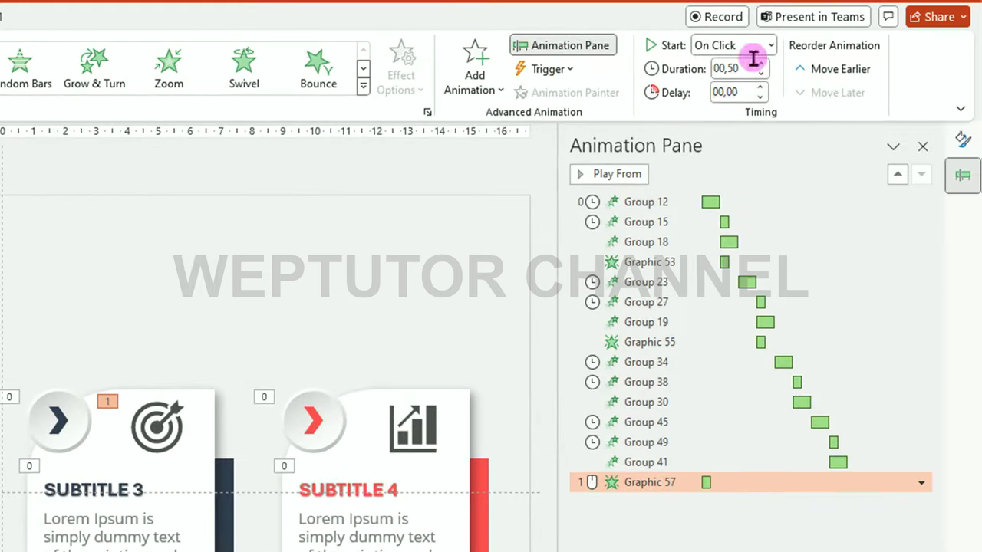
click(772, 44)
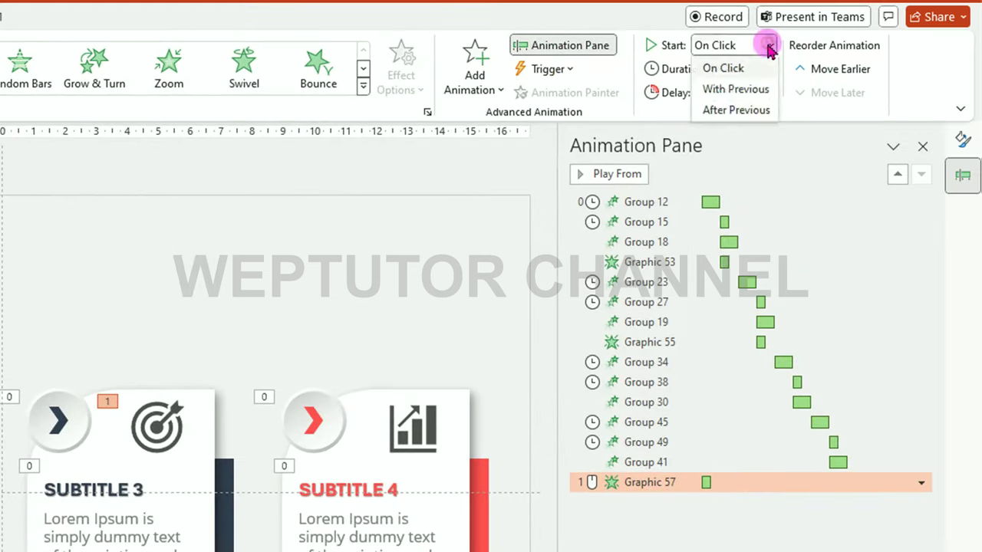
click(751, 91)
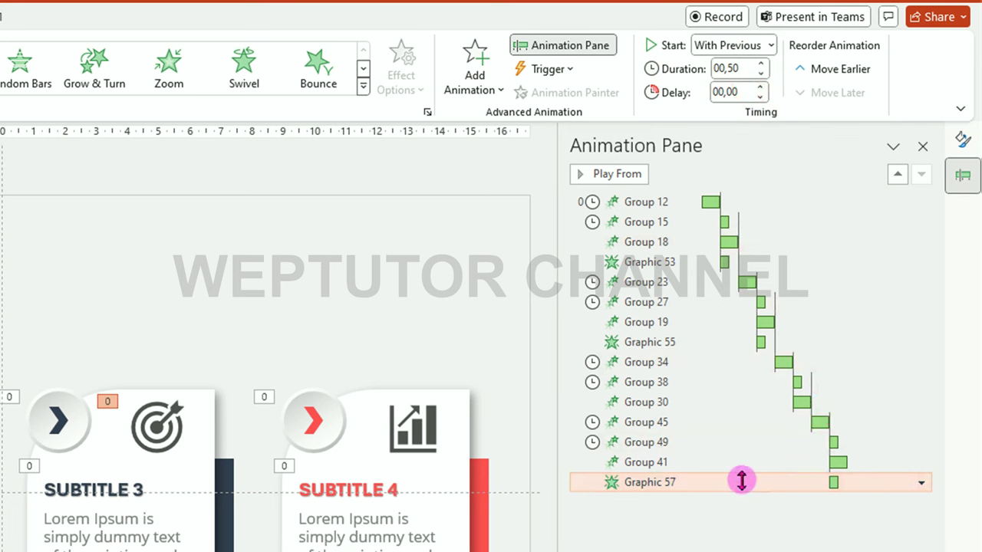
drag(742, 472, 756, 421)
Give the chart icon a Fade With Previous, then copy the SUBTITLE 3 heading
click(434, 422)
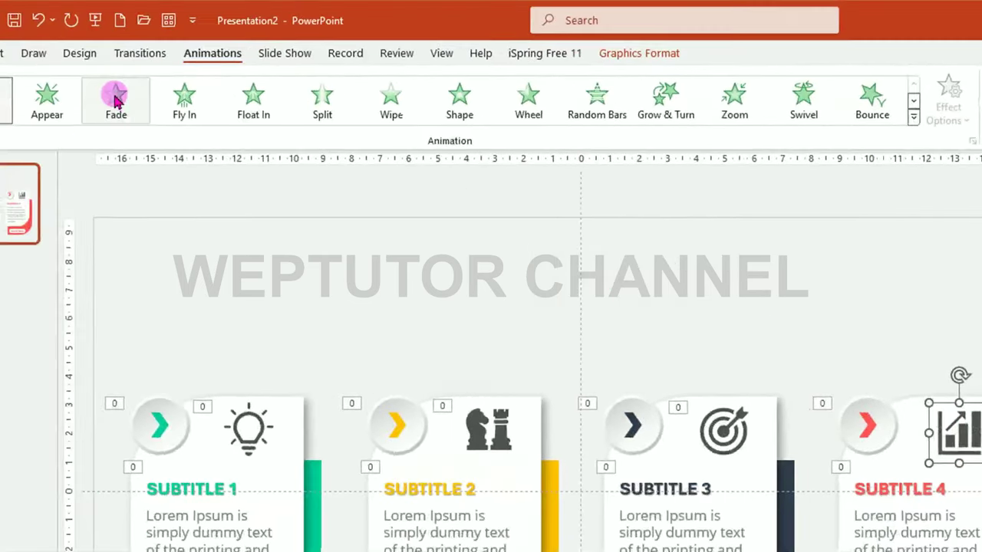
click(115, 98)
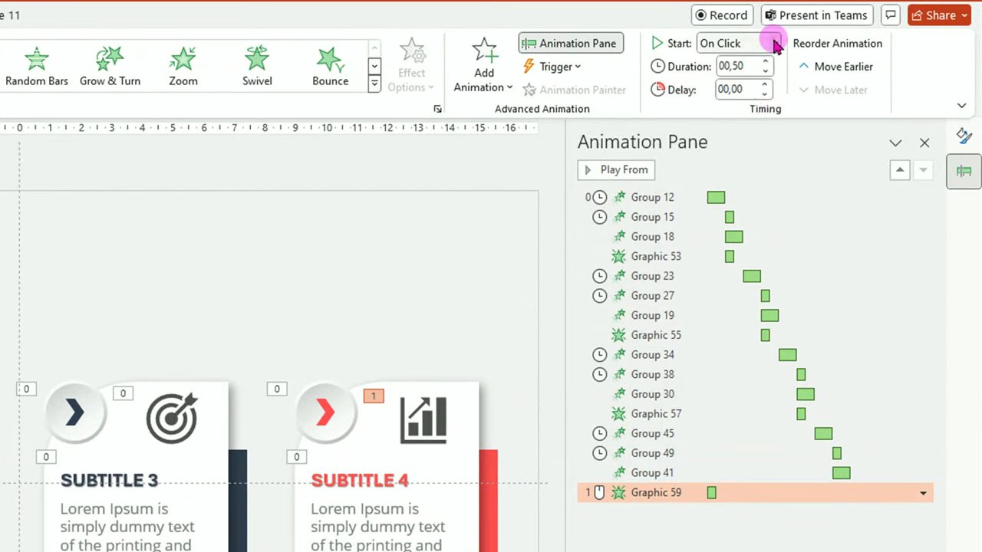
click(773, 44)
click(744, 87)
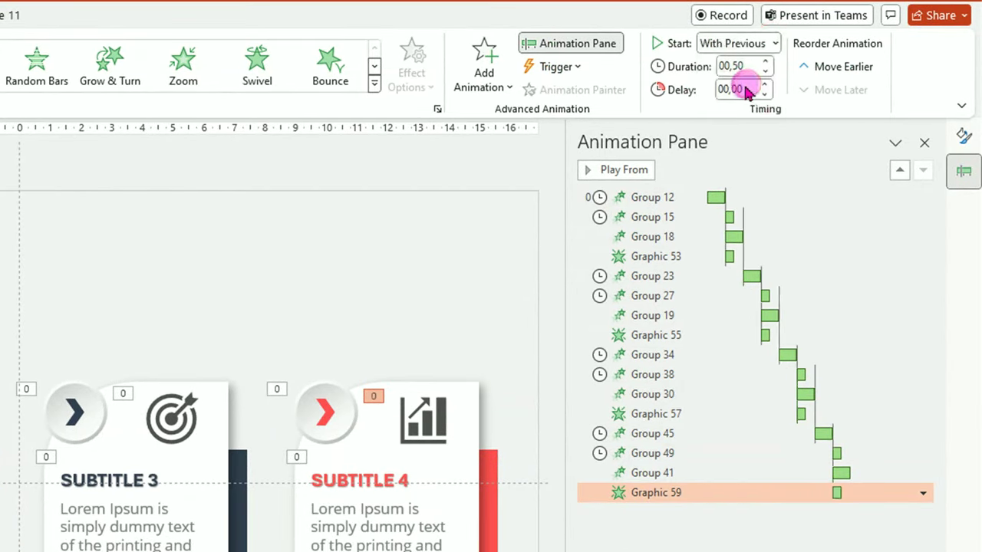
key(Escape)
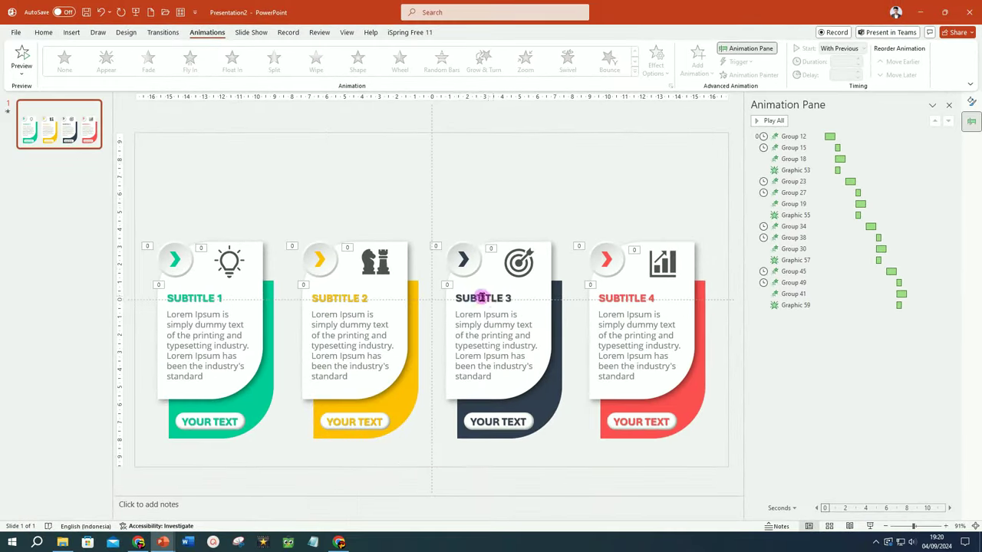
click(493, 300)
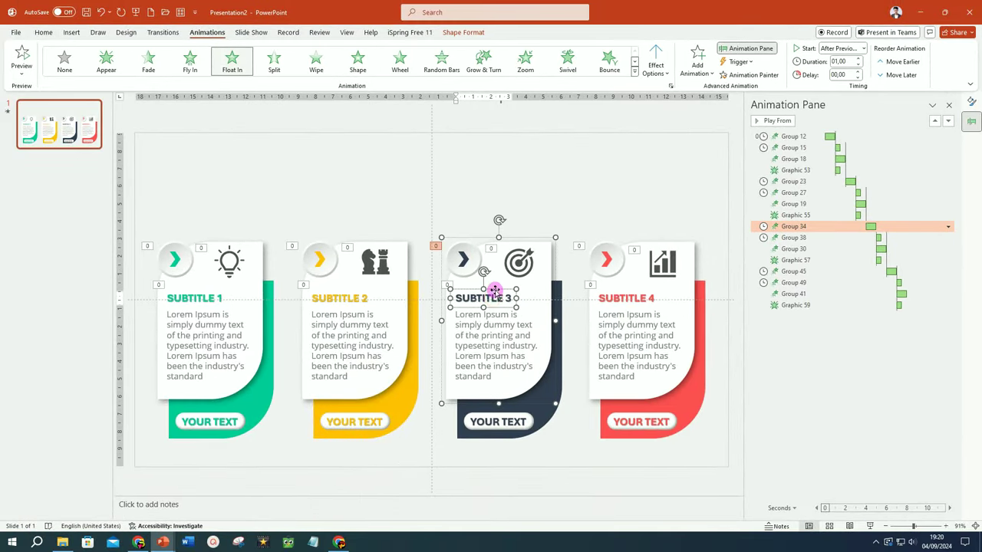
key(ctrl+c)
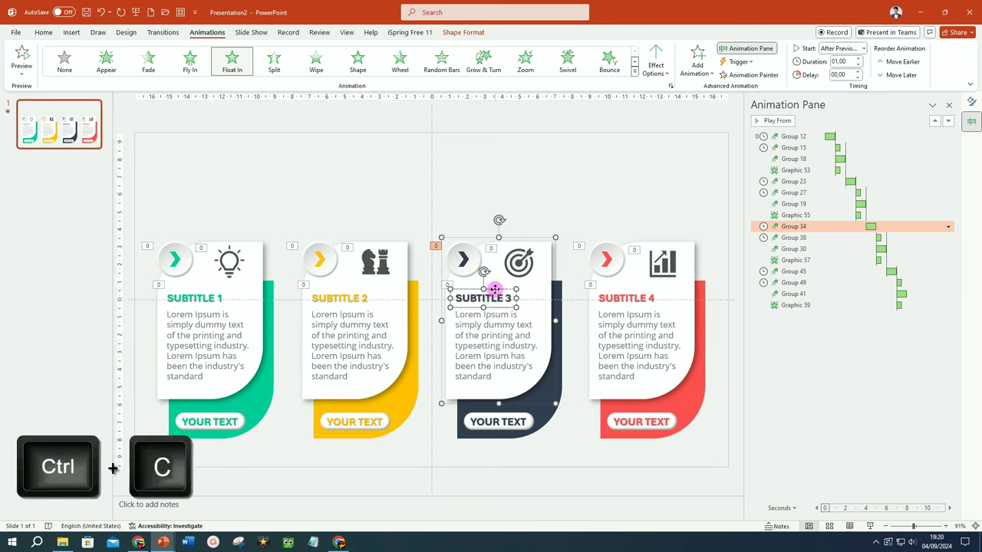
Paste the heading copy at the top centre and retype it as 'SLIDE TITLE HERE'
key(ctrl+v)
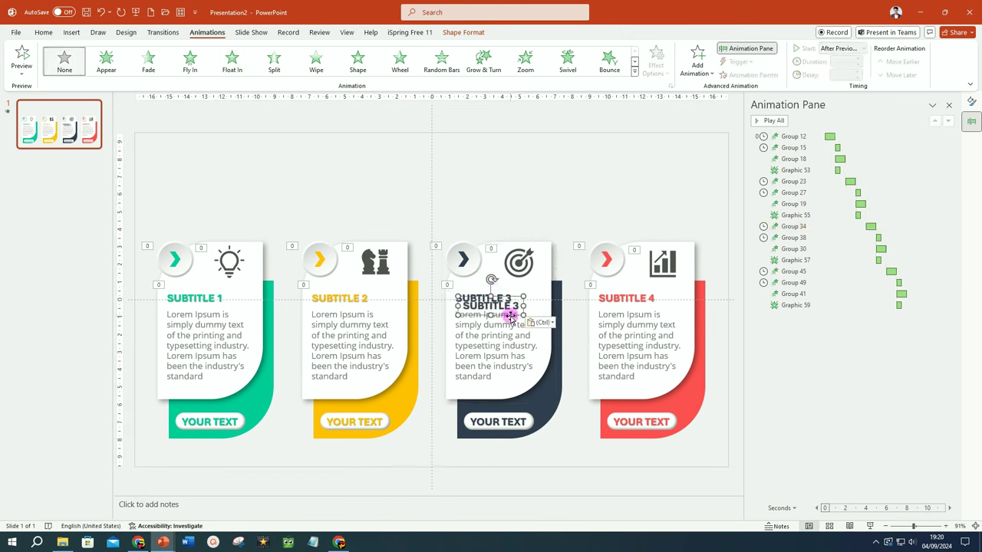
mouse_move(510, 315)
mouse_down()
mouse_move(515, 220)
mouse_move(473, 167)
mouse_move(409, 164)
mouse_move(490, 166)
mouse_up()
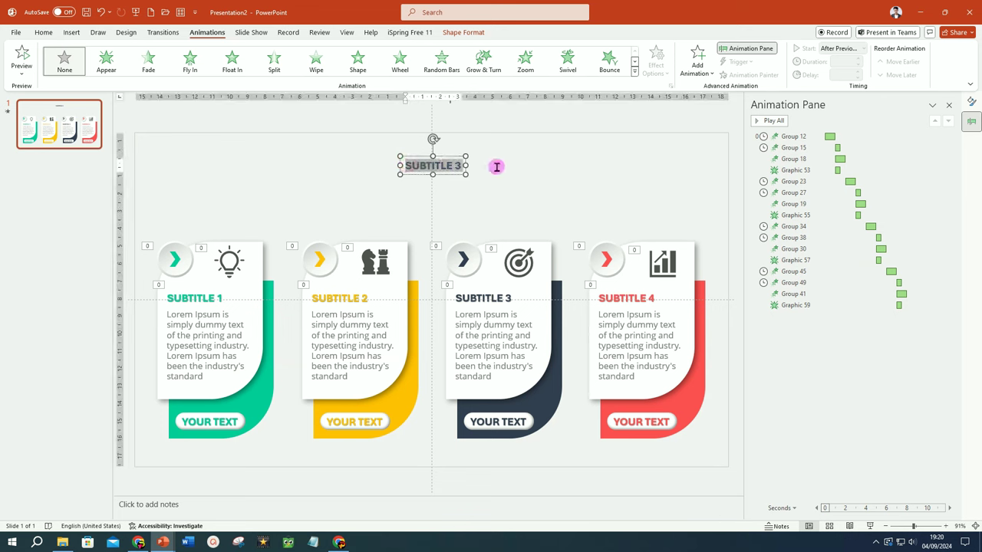
text(SLIDE TITLE HERE)
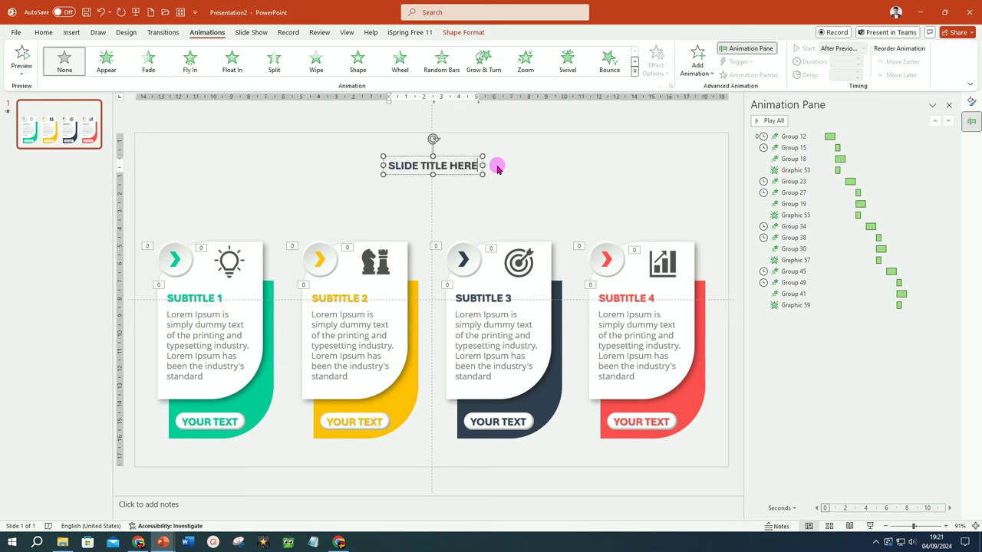
click(402, 157)
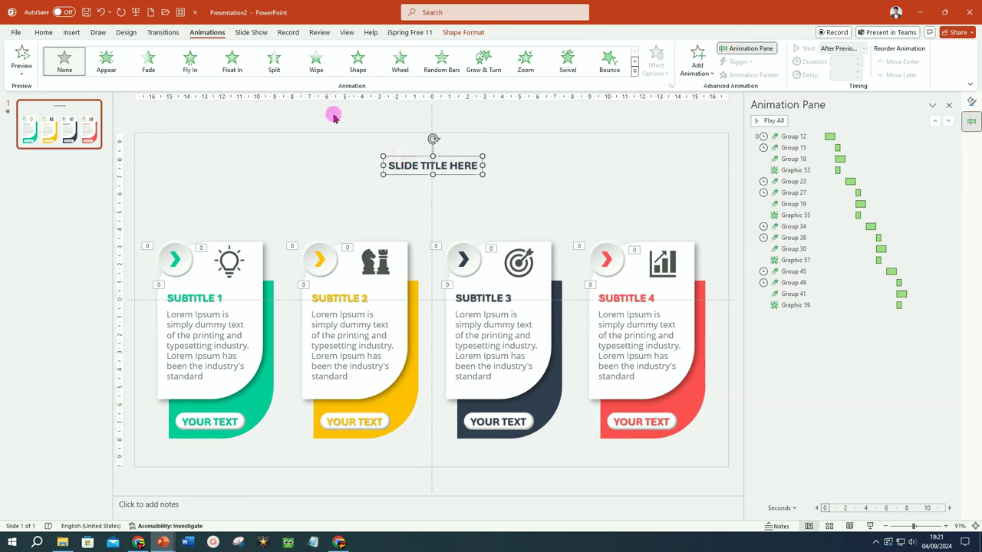
Enlarge the title to 48 pt, nudge it up, and place a duplicate just below it
click(44, 32)
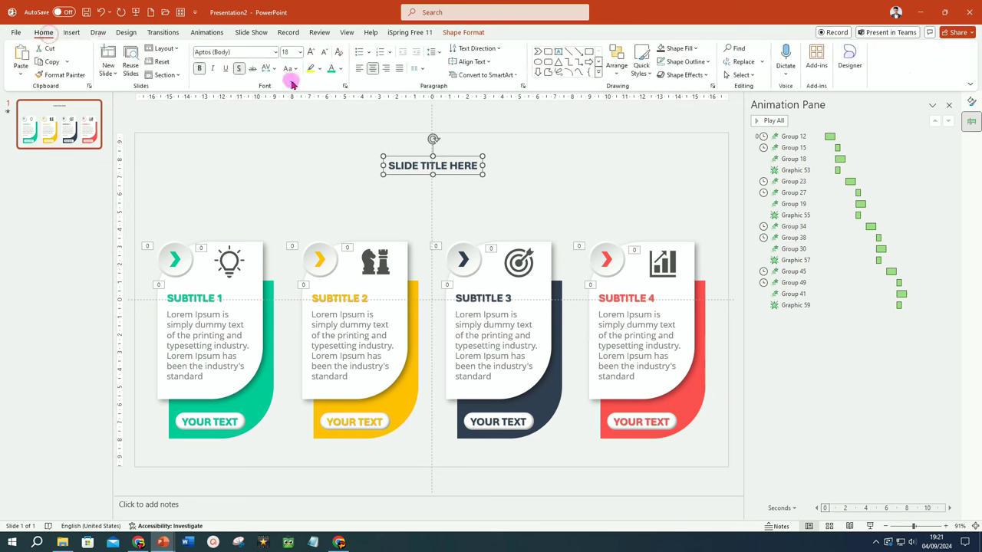
click(313, 51)
click(312, 51)
click(312, 50)
click(312, 50)
click(312, 51)
drag(491, 157, 492, 141)
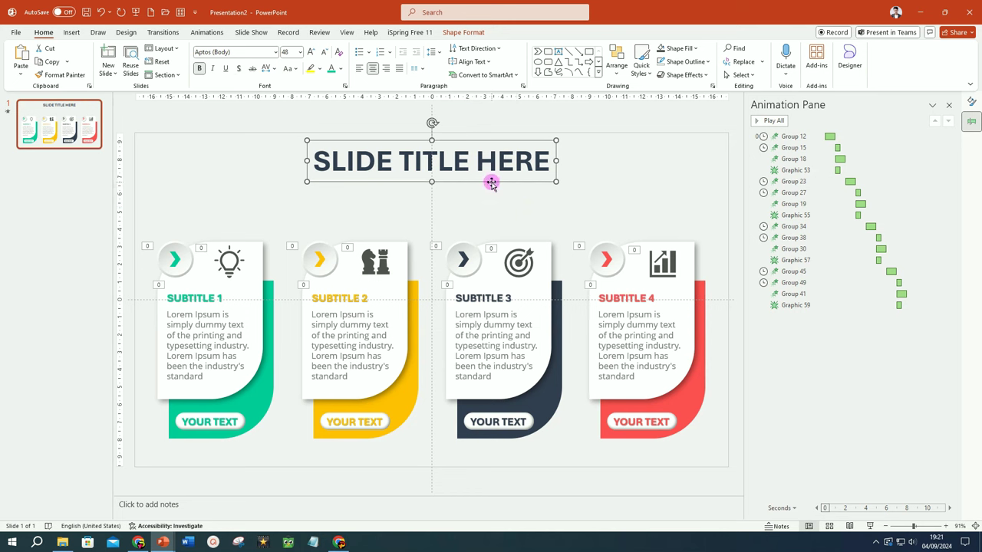
key(ctrl+d)
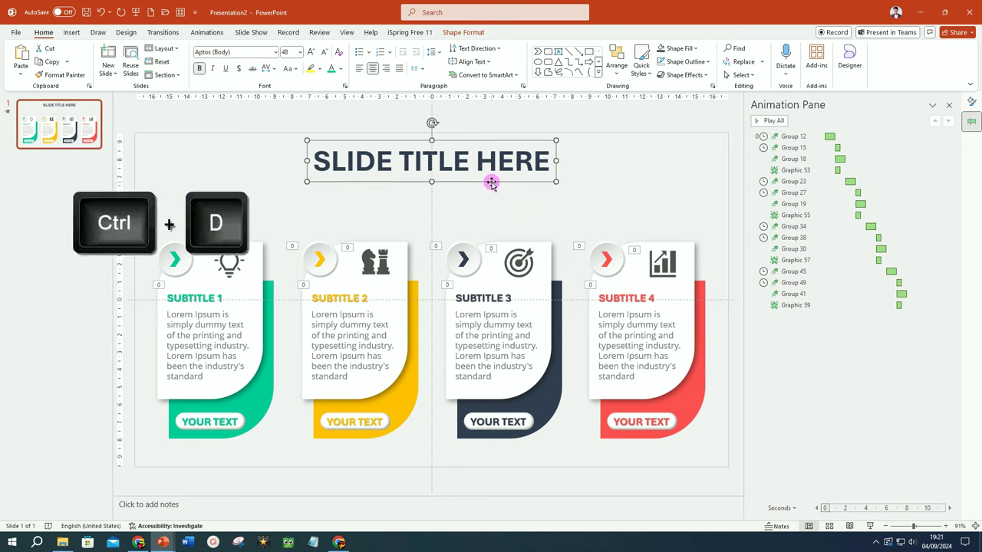
mouse_move(485, 194)
mouse_down()
mouse_move(479, 209)
mouse_move(326, 190)
mouse_move(602, 200)
mouse_up()
Retype the duplicate as 'ADD YOUR SUB TITLE HERE' and shrink it to 24 pt
text(ADD YOUR SUB TITLE HERE)
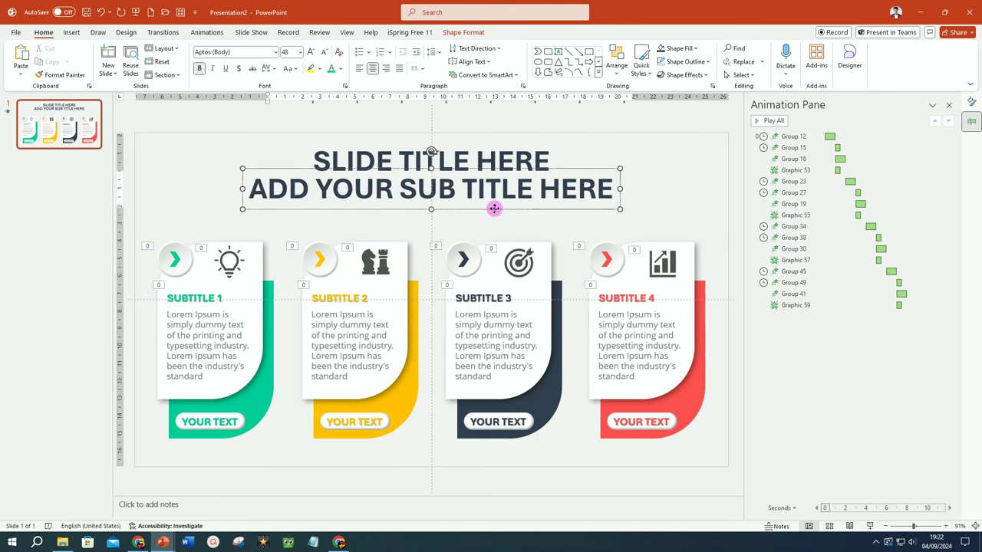
click(494, 209)
click(326, 52)
click(326, 53)
click(326, 53)
click(326, 52)
click(326, 52)
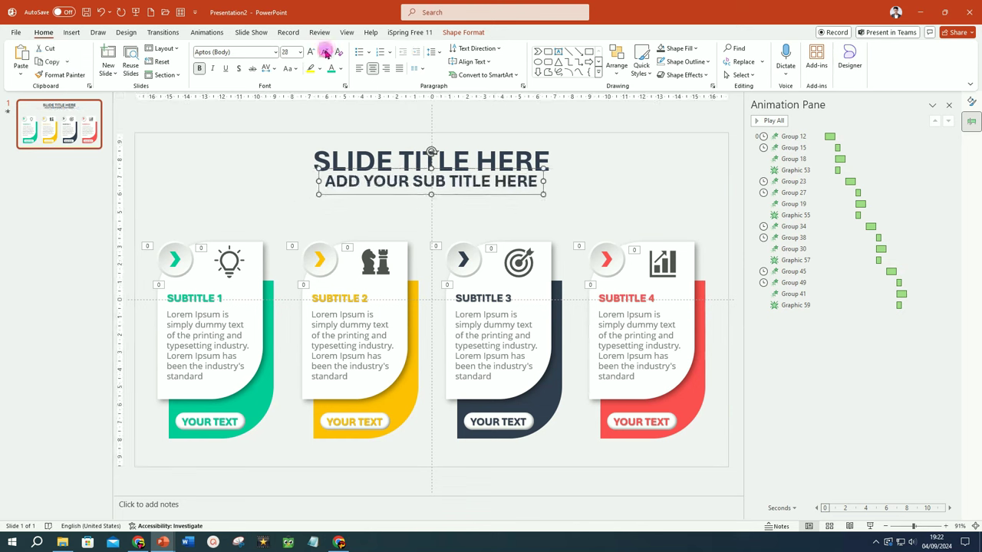
click(326, 52)
drag(451, 192, 451, 194)
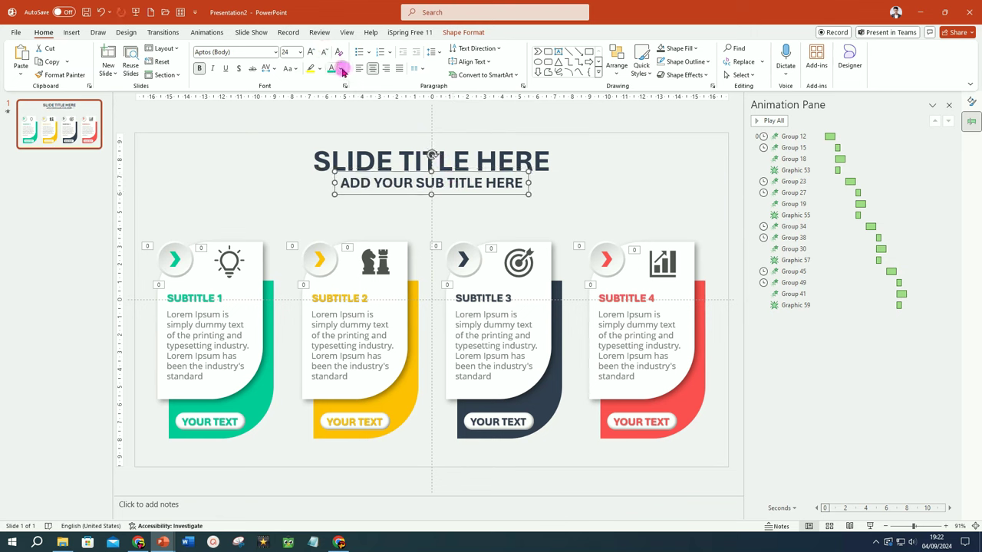
Colour the subtitle red and play the slide show to preview the animations
click(342, 69)
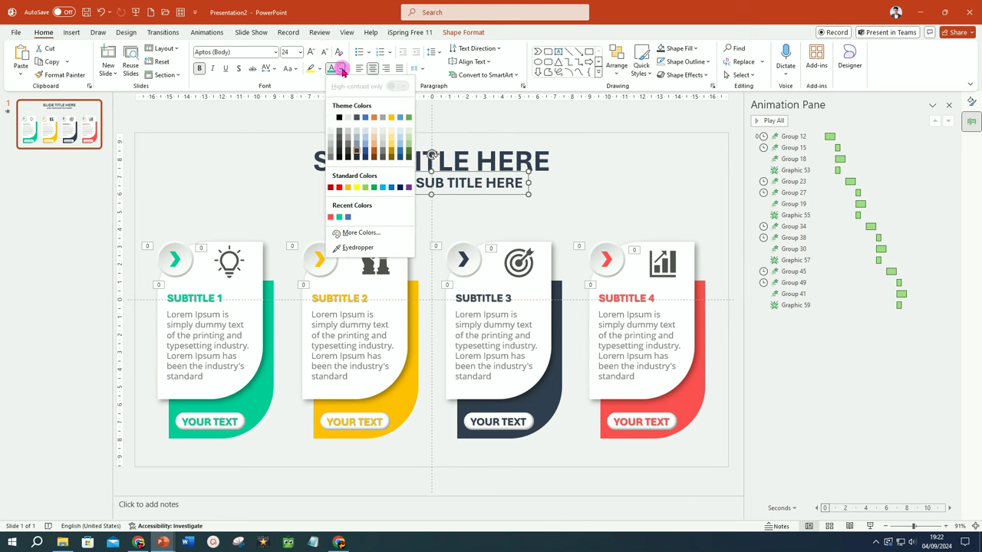
click(330, 218)
click(587, 194)
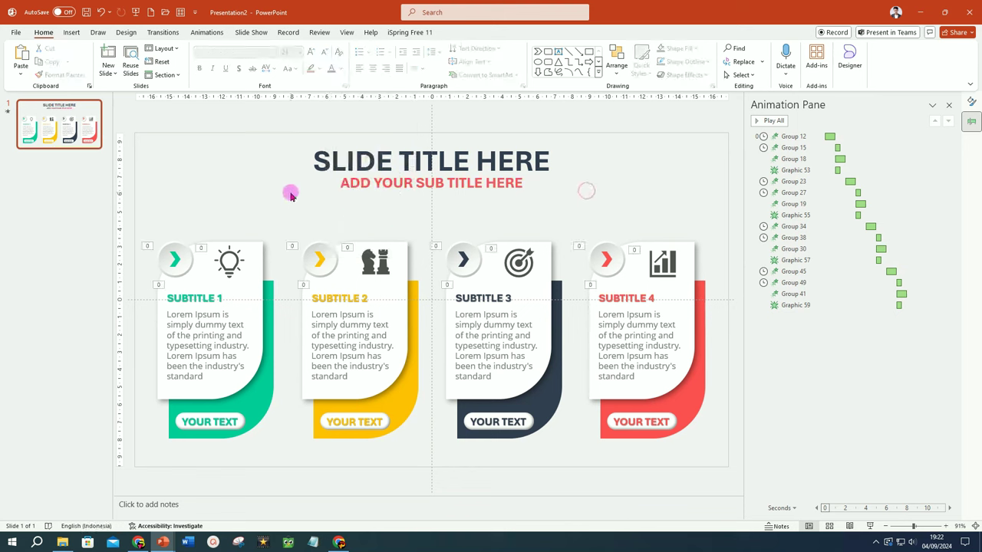
click(871, 526)
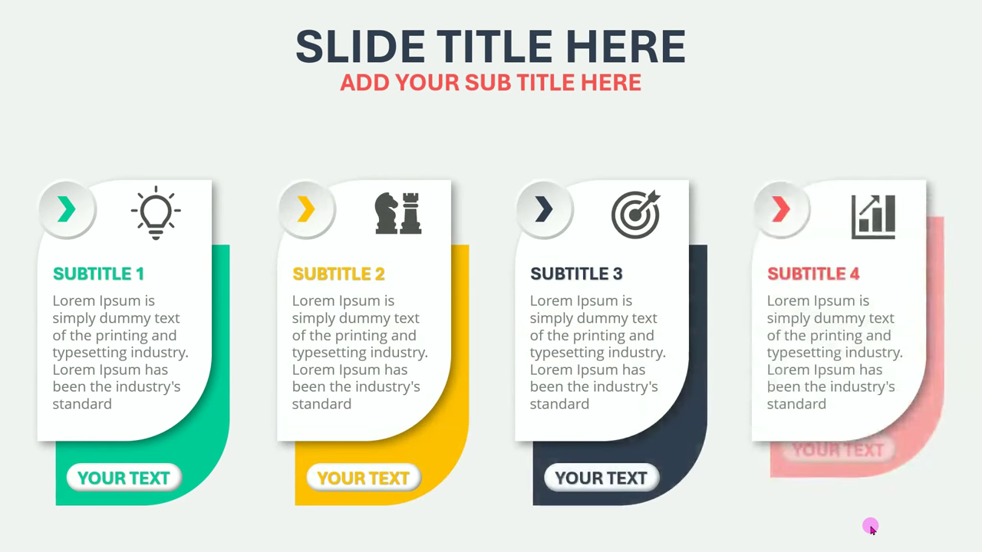
End the slide show and duplicate slide 1 as a new slide 2
key(Escape)
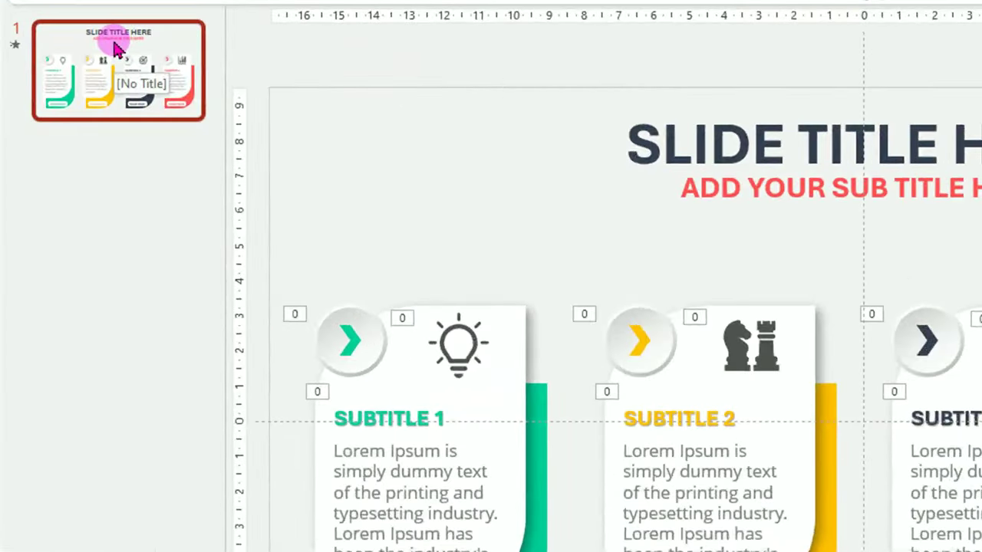
right_click(115, 49)
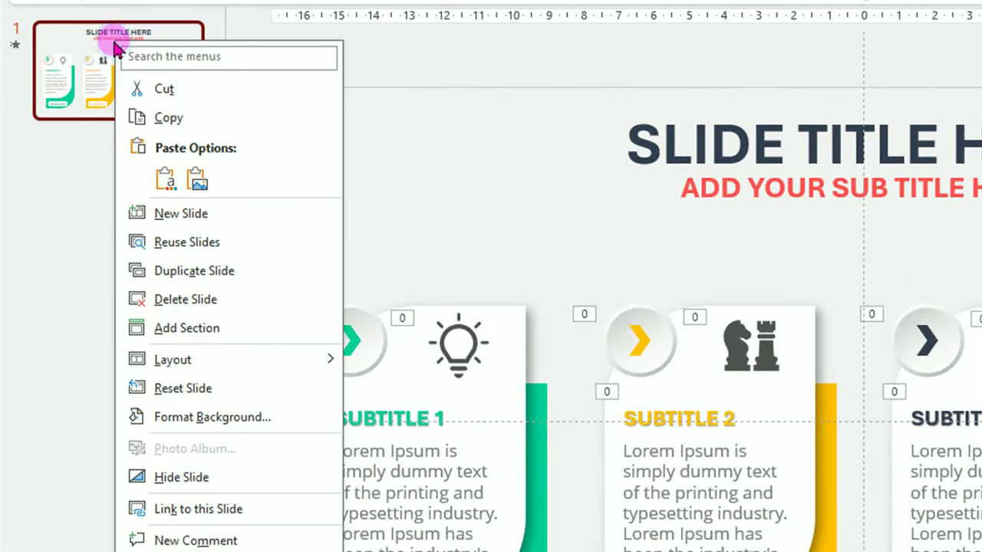
click(180, 272)
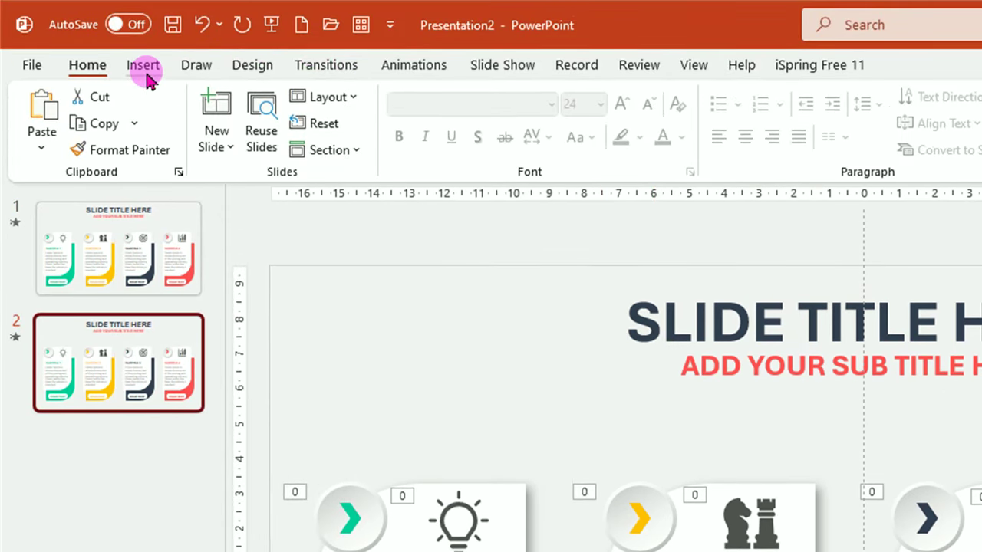
Draw a rectangle across the lower half of slide 2
click(146, 74)
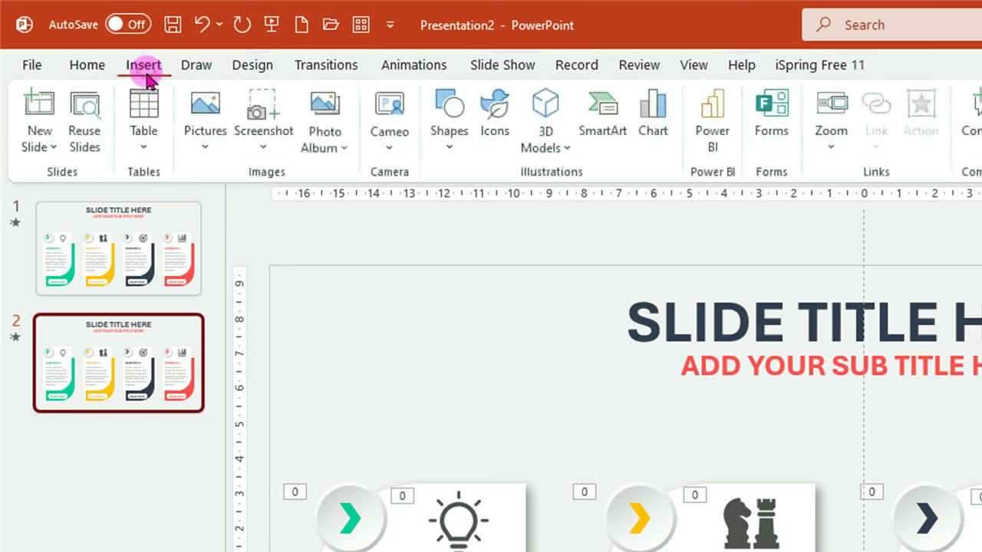
click(453, 153)
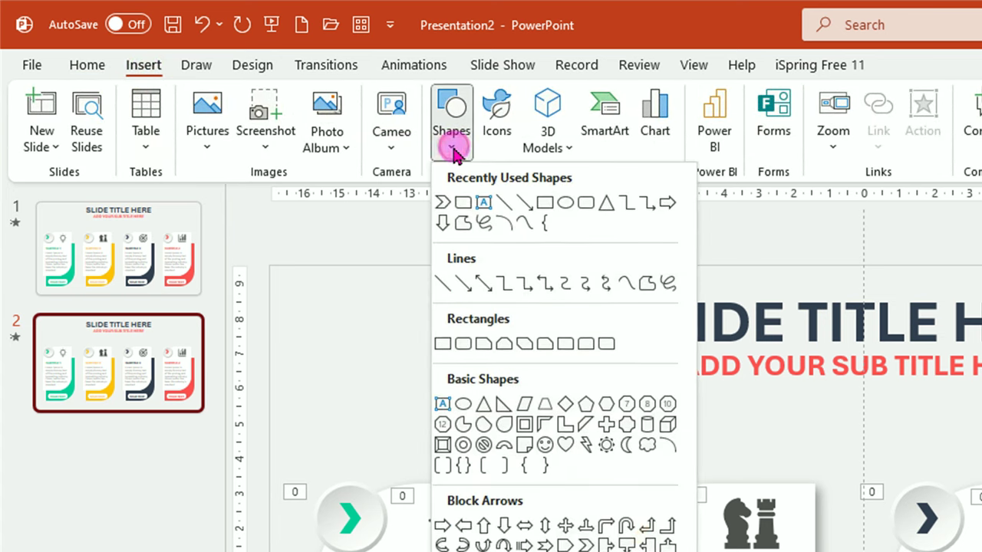
click(442, 345)
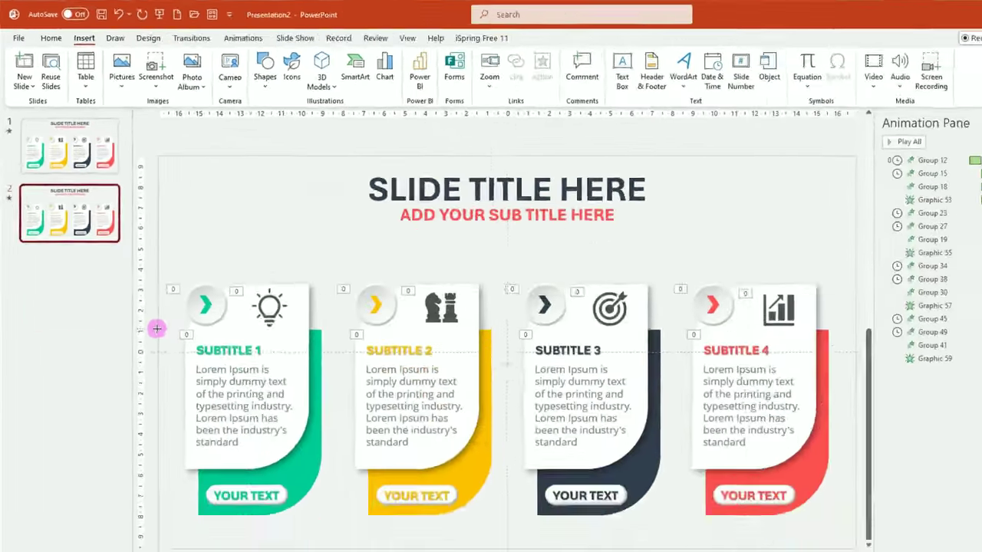
mouse_move(135, 280)
mouse_down()
mouse_move(353, 376)
mouse_move(724, 467)
mouse_up()
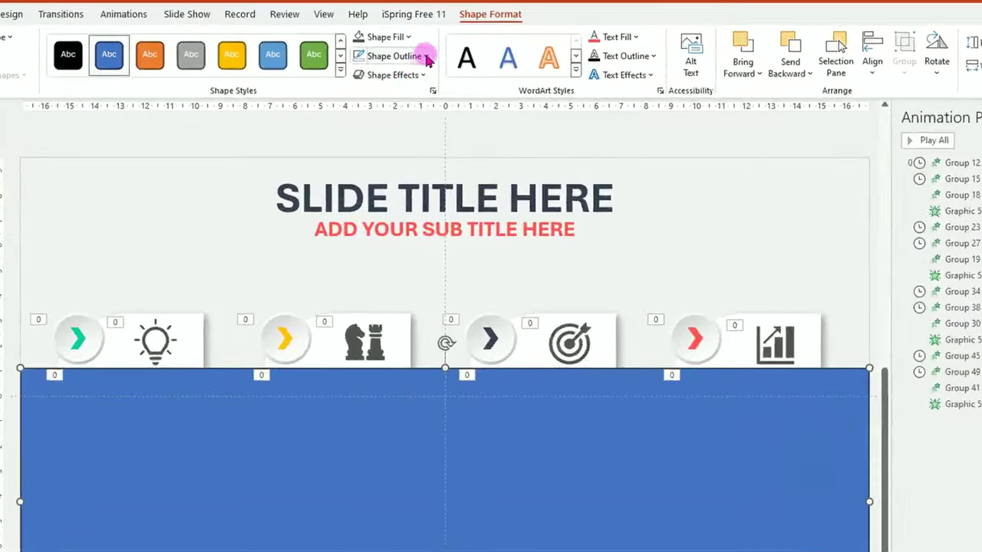
Style the rectangle with no outline, White Darker 15% fill, Inside Top shadow, and send it to back
click(427, 57)
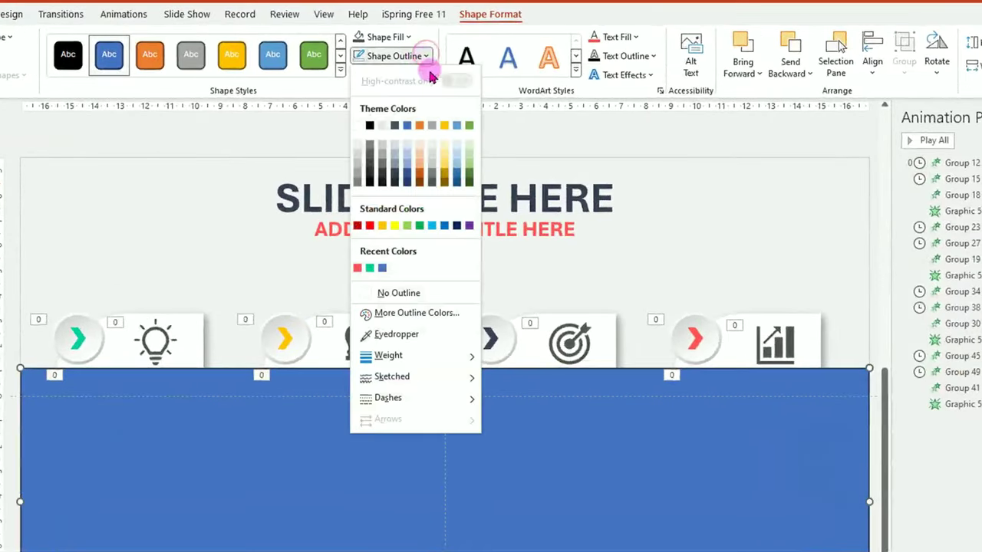
click(402, 293)
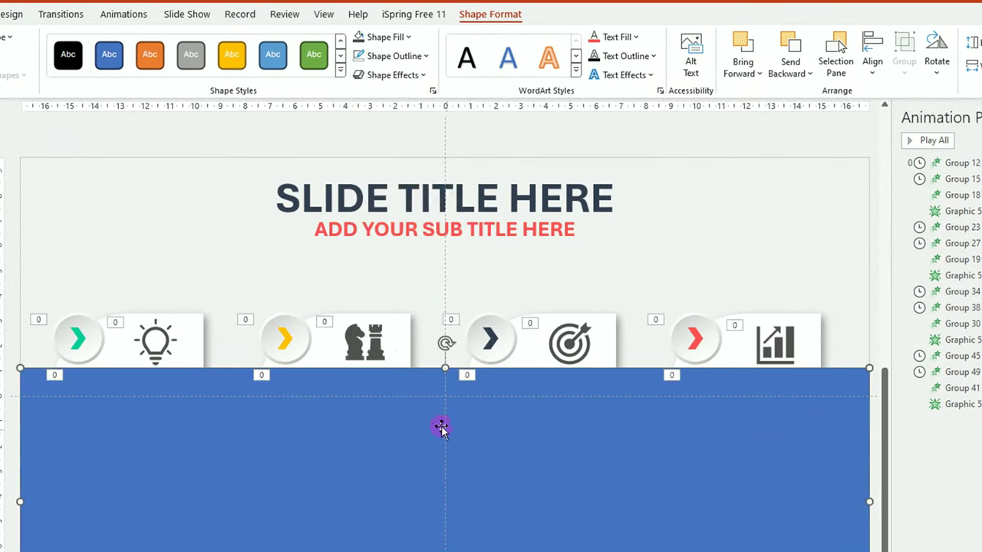
click(408, 36)
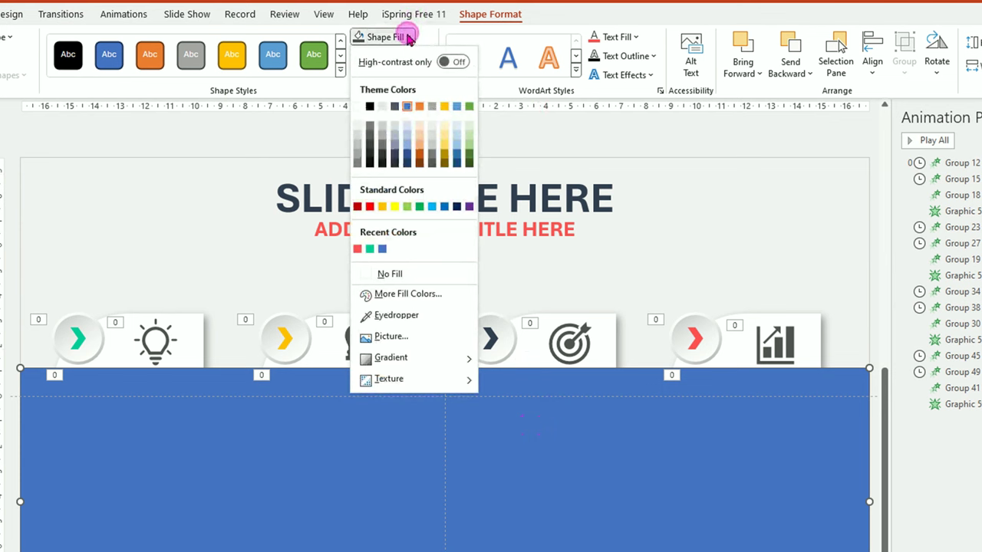
click(357, 141)
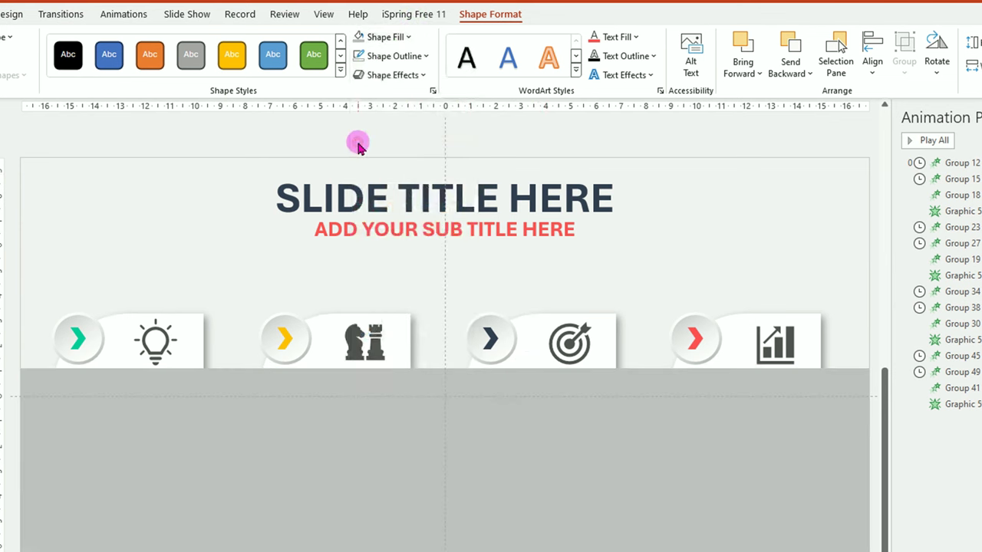
click(424, 76)
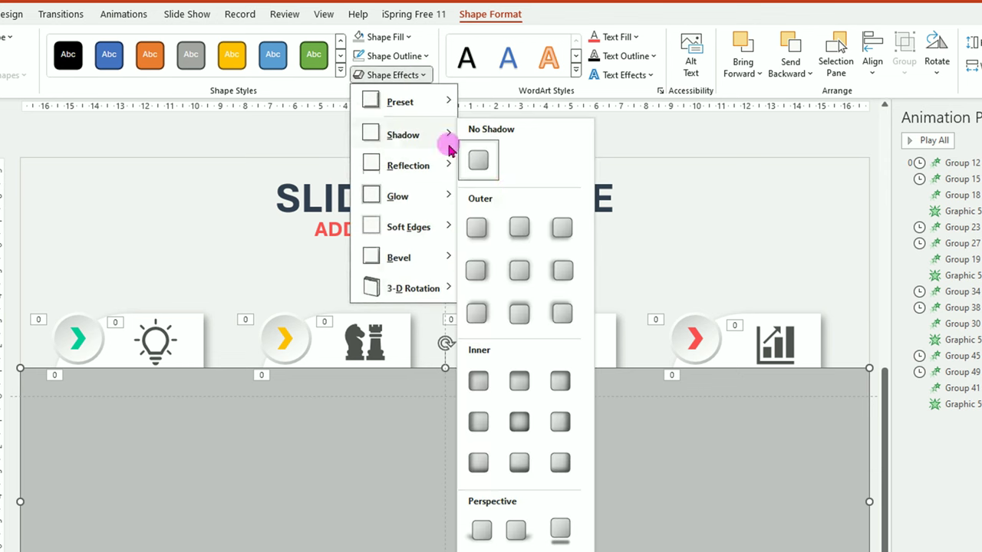
mouse_move(402, 134)
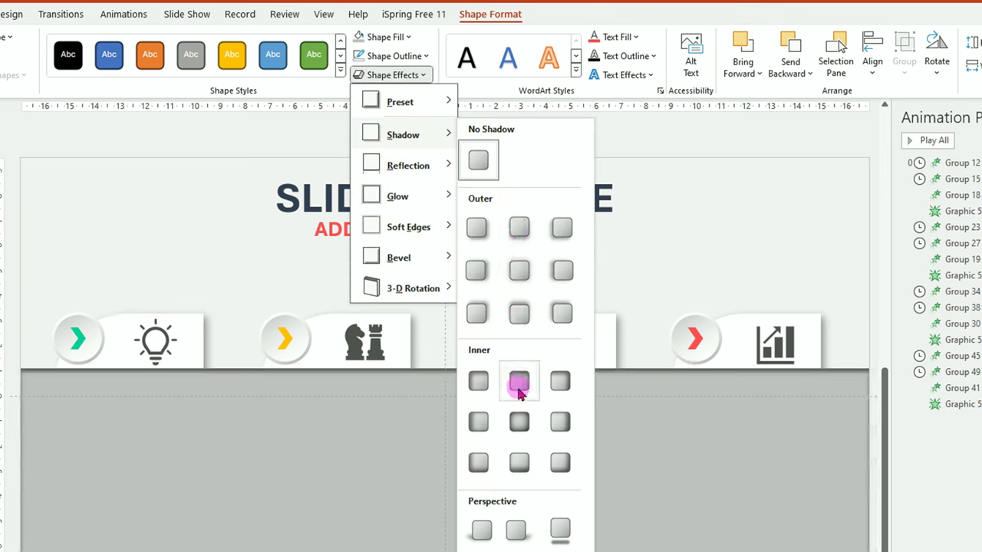
click(520, 381)
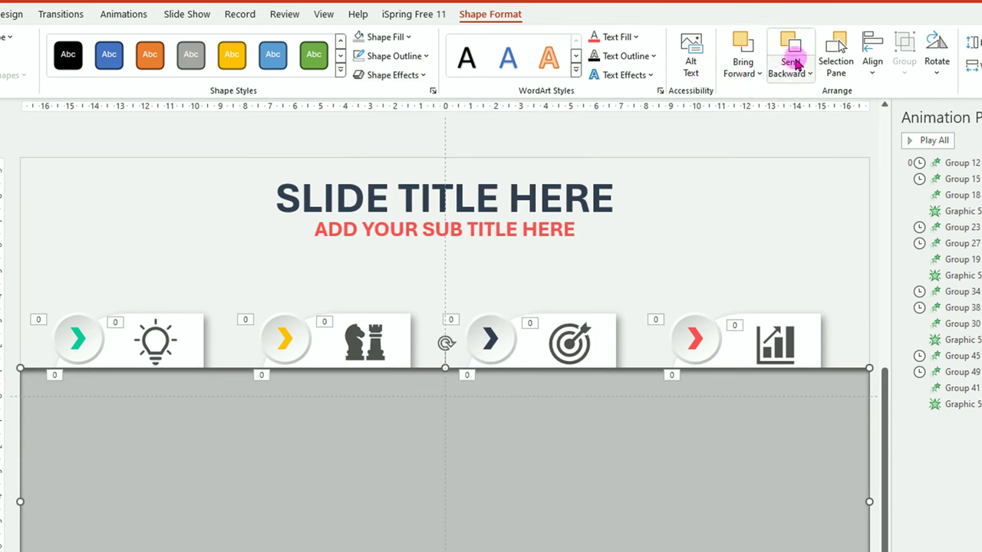
click(812, 77)
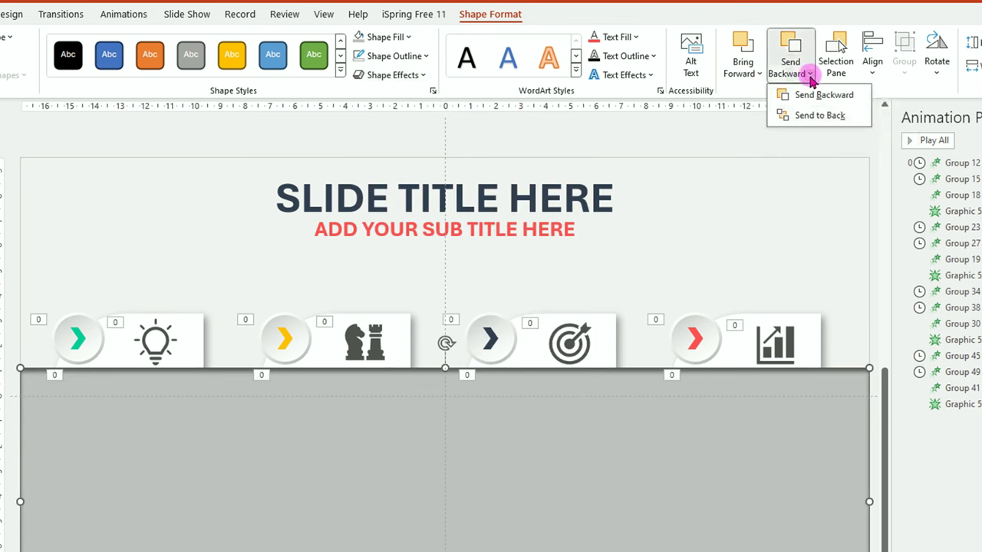
click(811, 116)
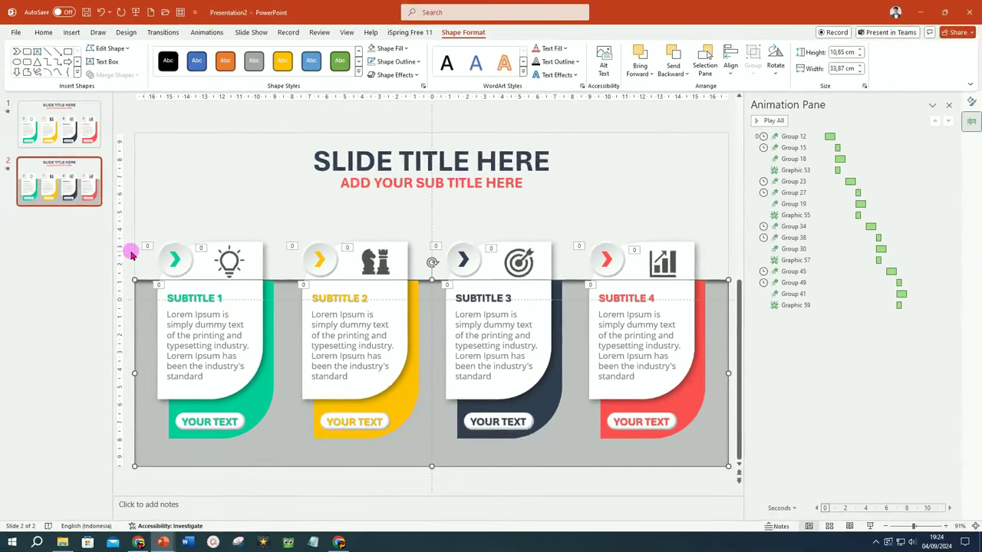
click(185, 184)
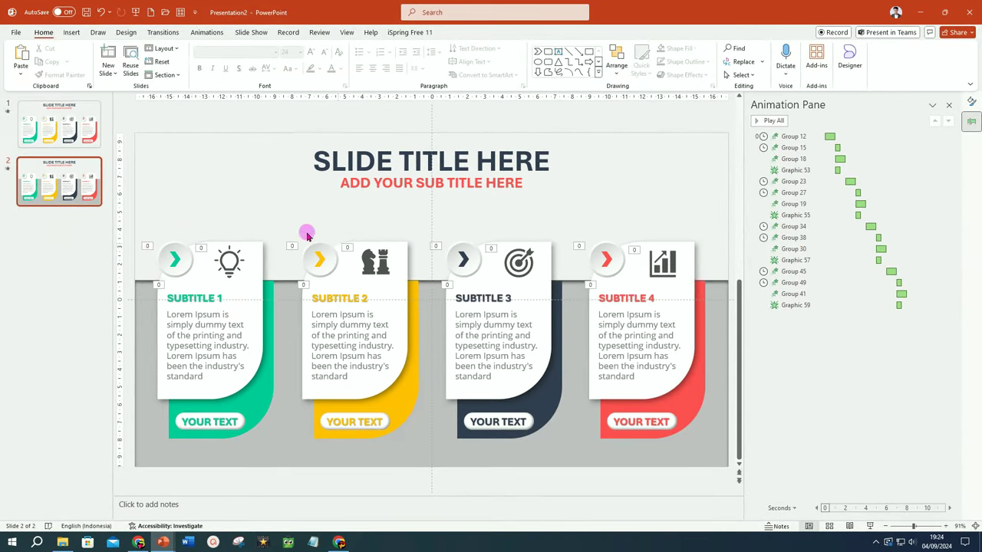
click(871, 527)
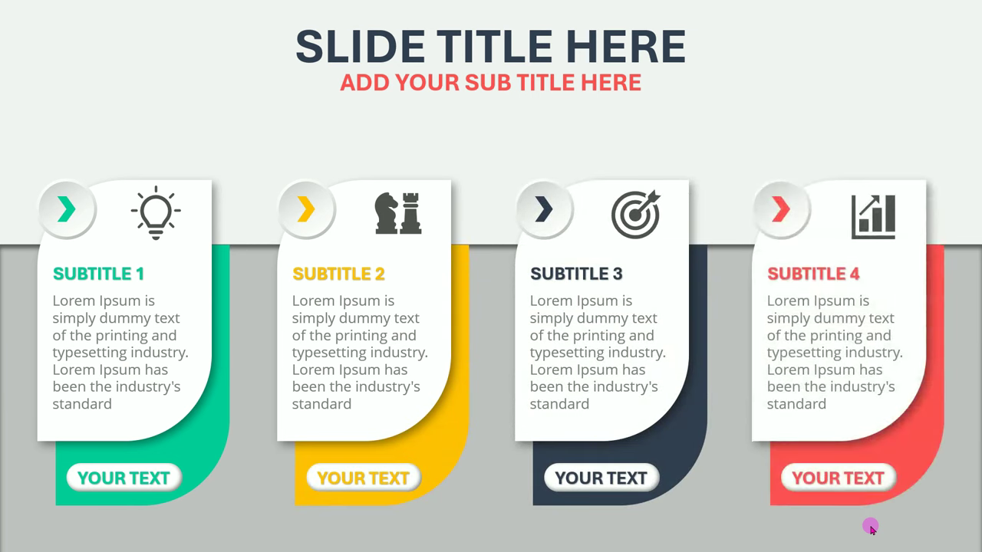
key(Escape)
click(75, 167)
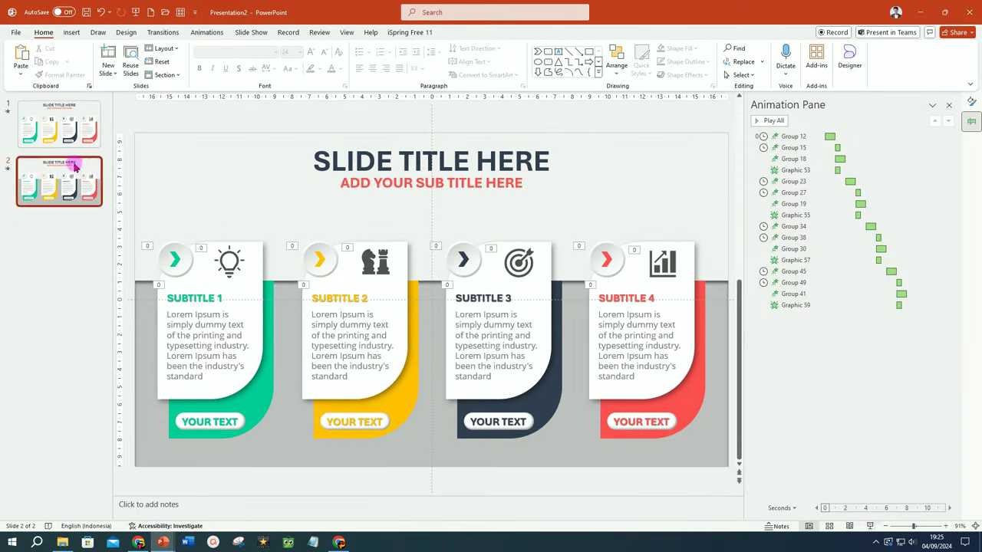
Duplicate slide 2 as slide 3 and select its gray rectangle
right_click(59, 172)
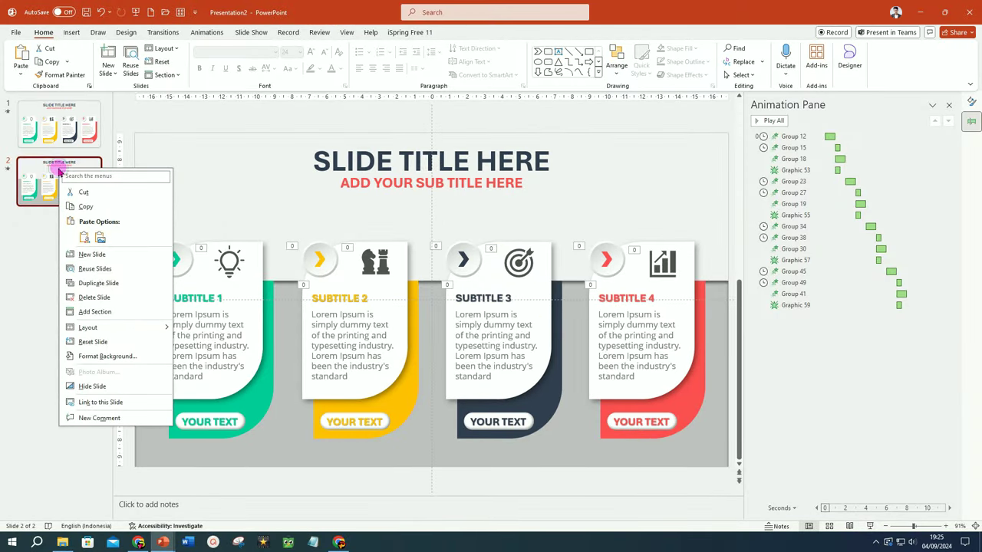
click(104, 286)
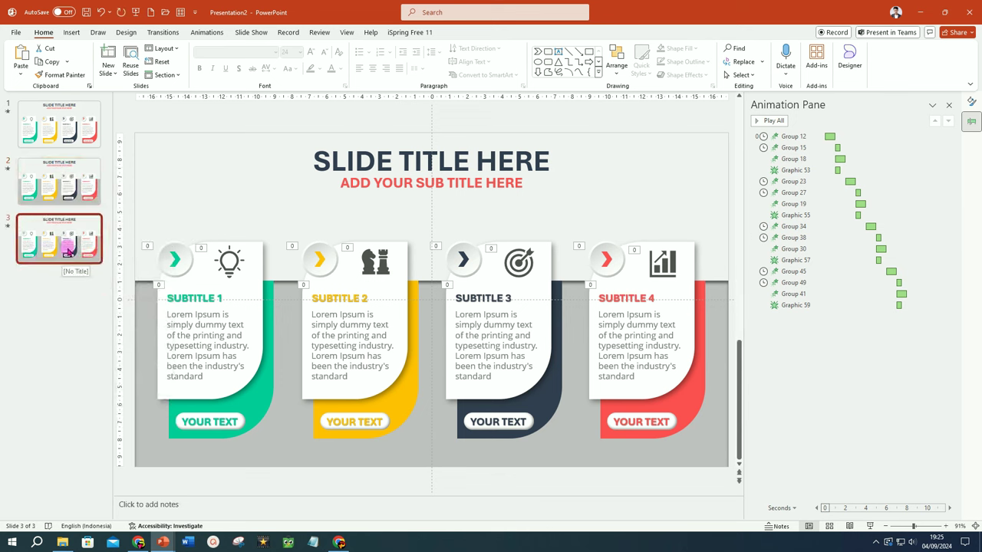
click(707, 438)
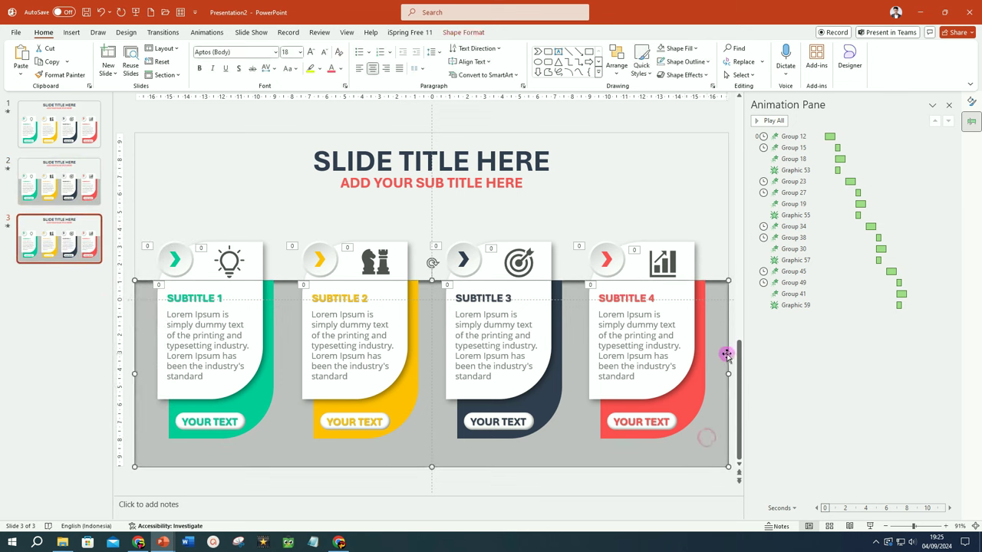
Fill the rectangle with the keyboard close-up photo from a file
click(971, 103)
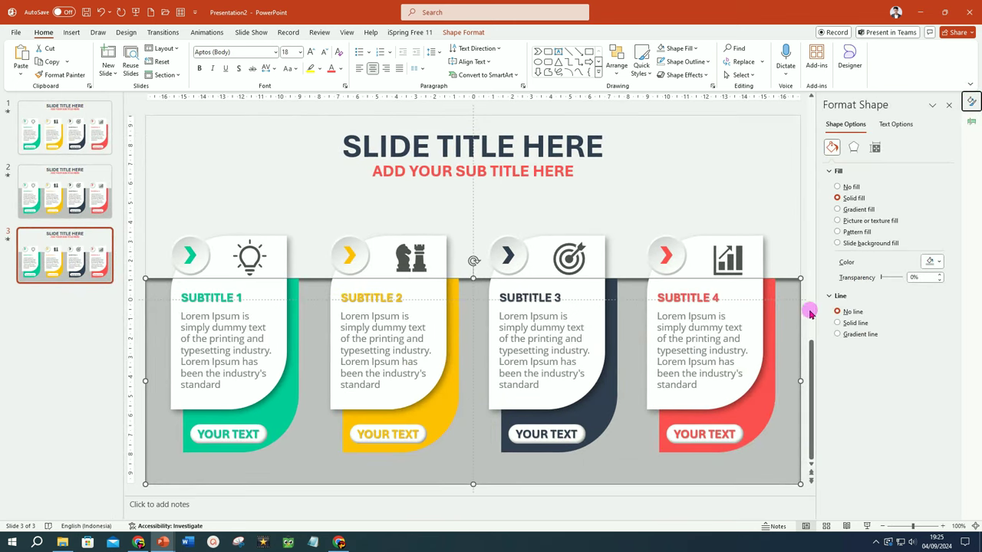
click(838, 221)
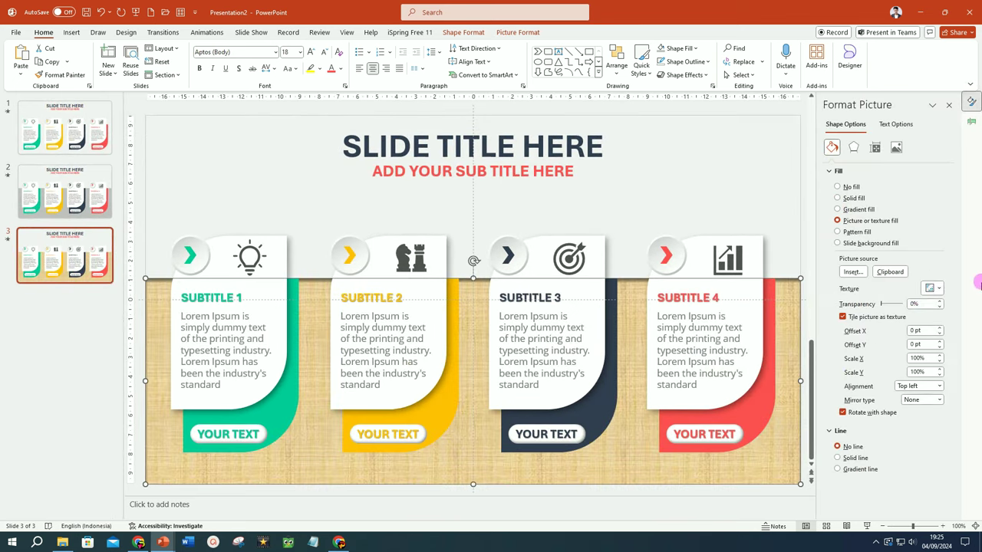
click(851, 273)
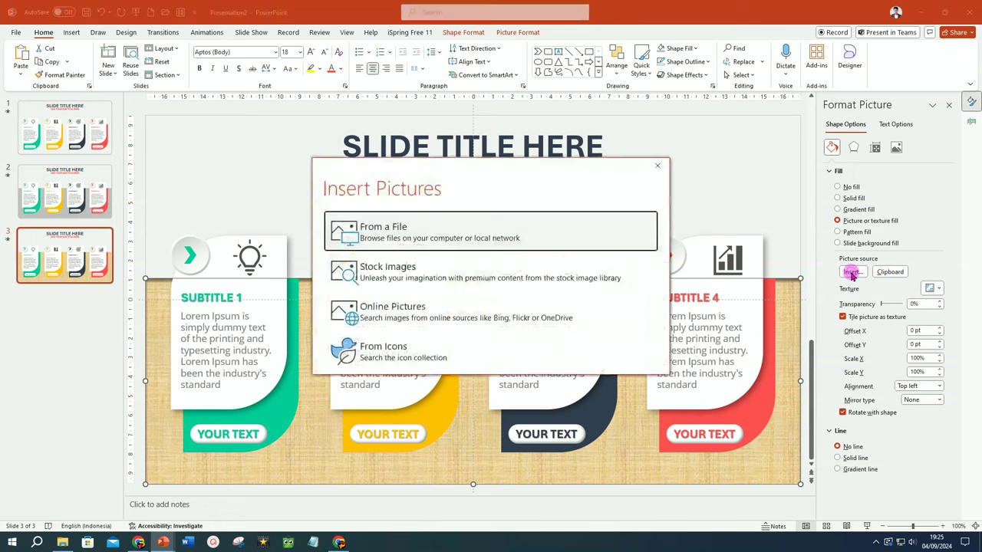
click(496, 228)
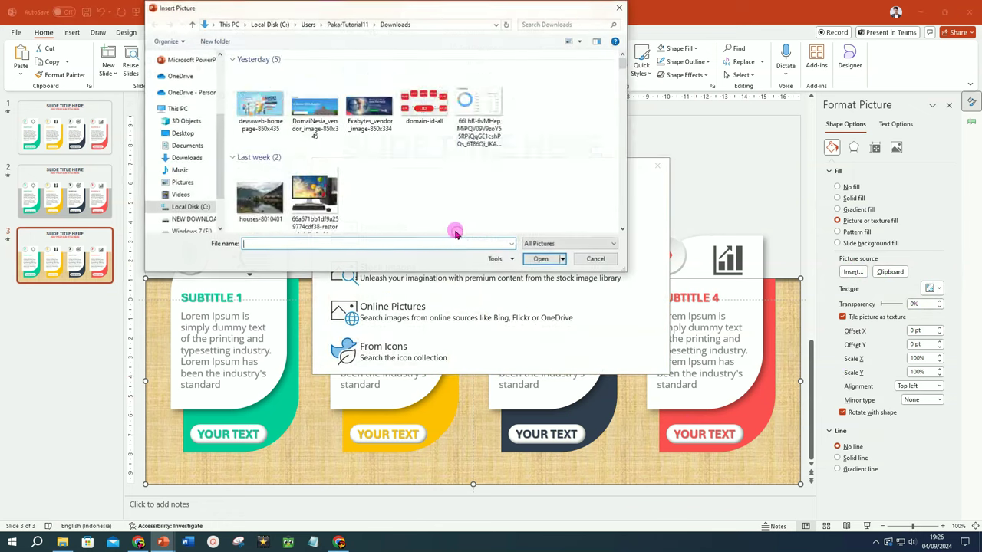
click(423, 188)
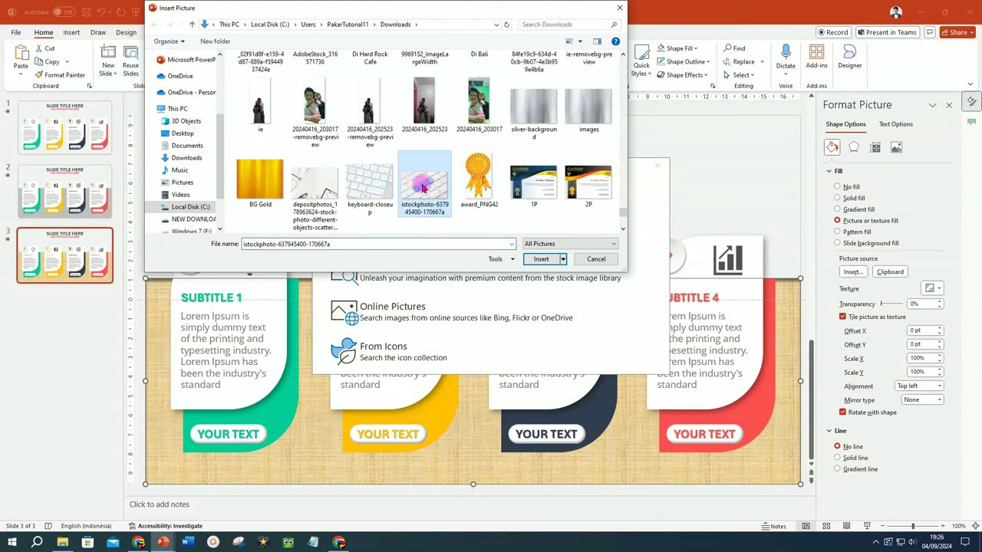
click(552, 261)
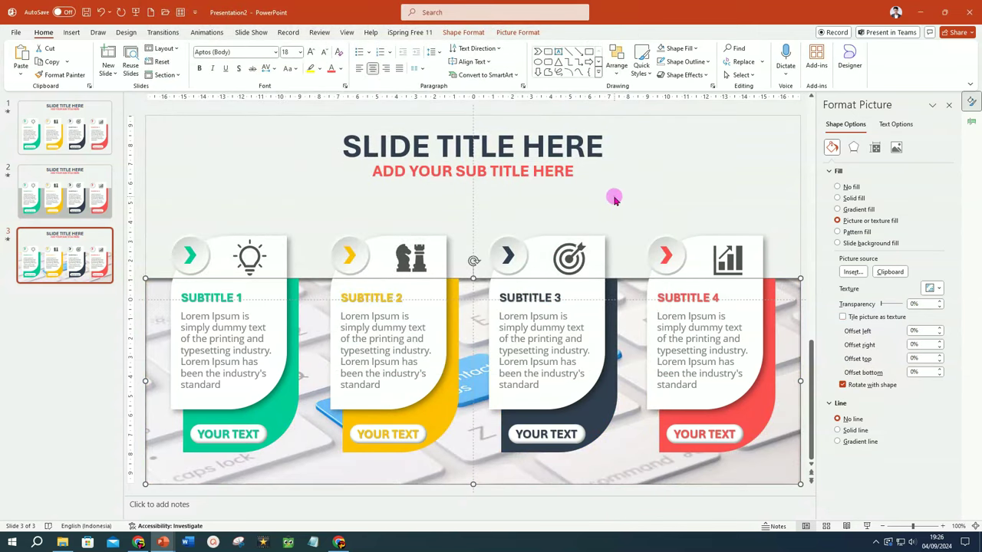
click(613, 198)
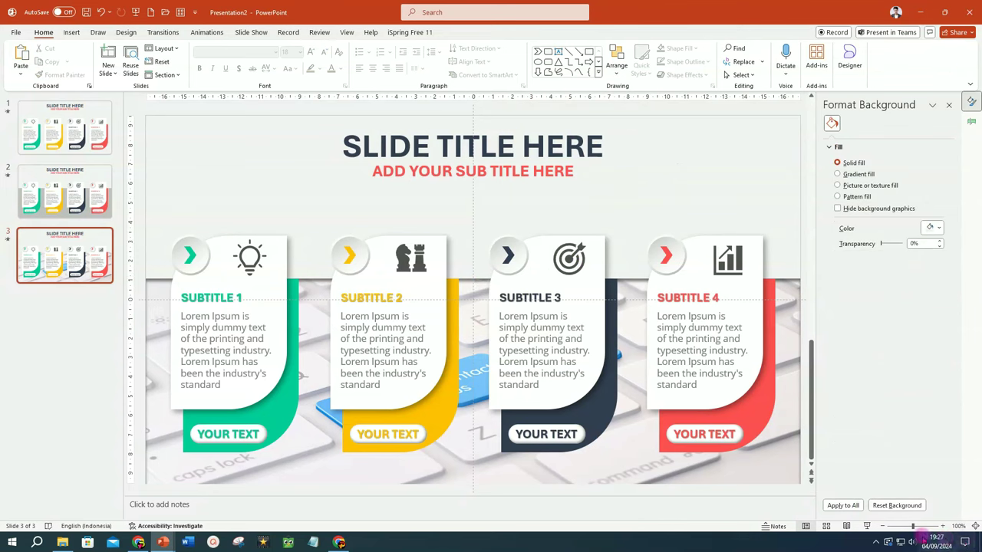
Start the slide show on slide 3 to watch the cards animate over the keyboard band
click(867, 527)
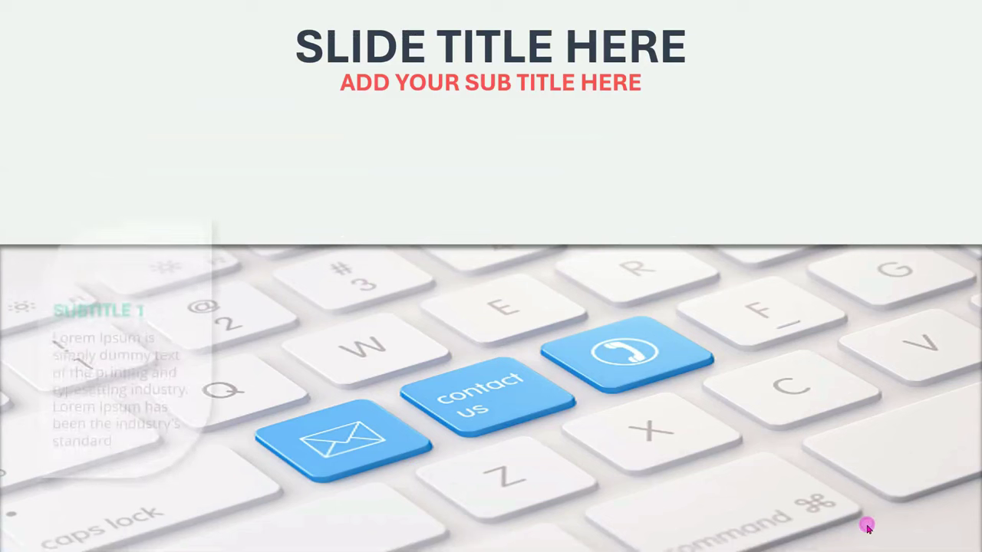